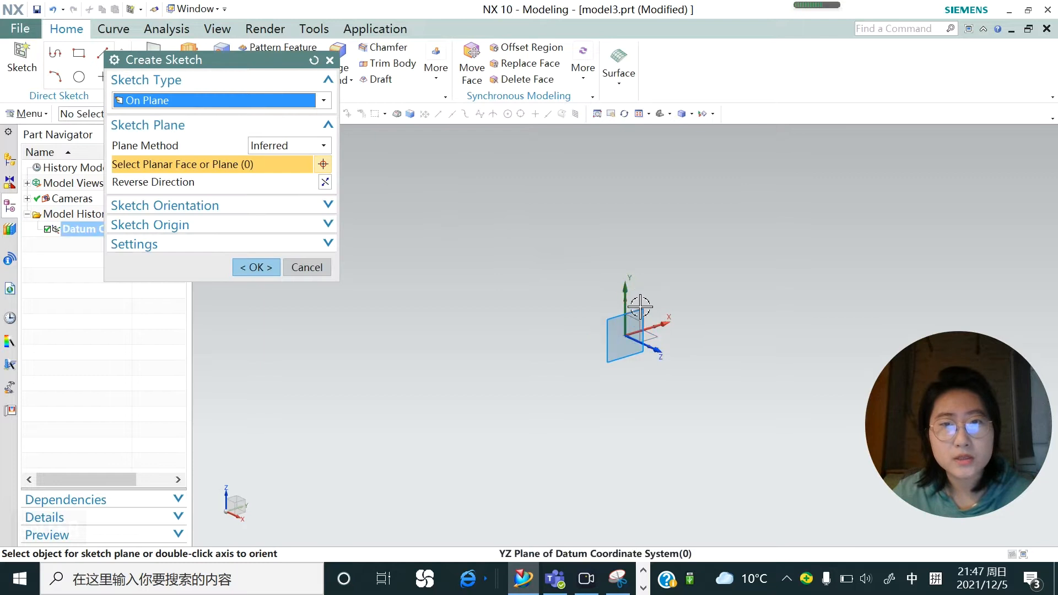
Step: Create a new sketch on the YZ plane of the datum coordinate system
left_click(640, 306)
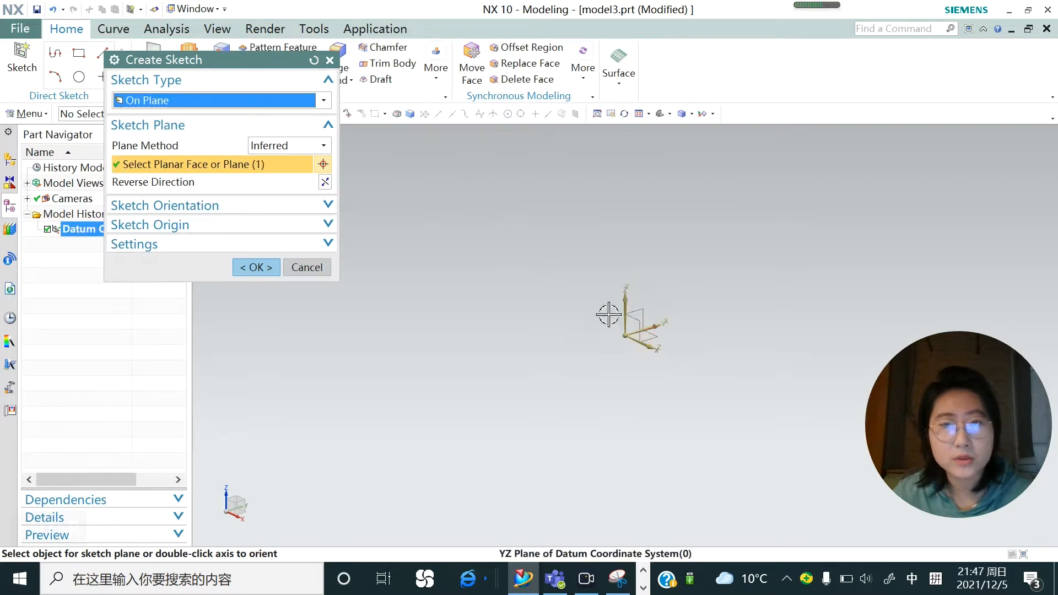
left_click(263, 267)
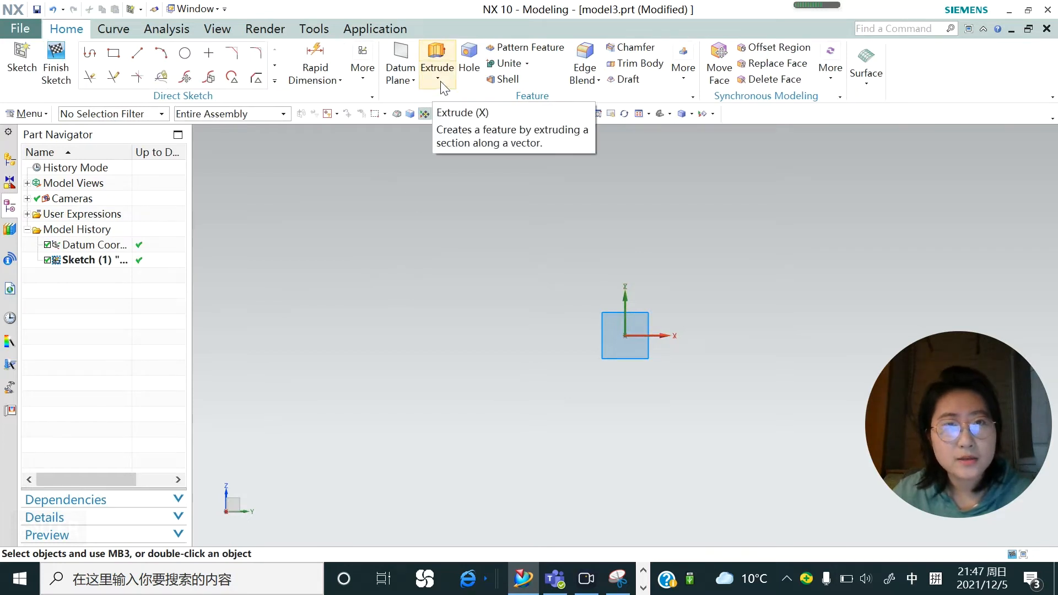
left_click(440, 81)
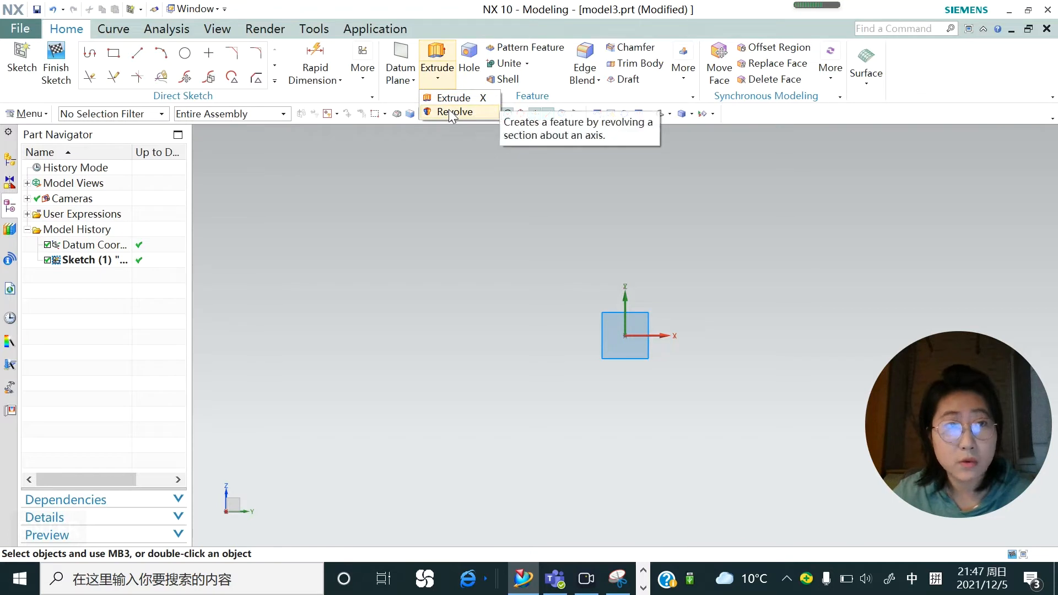
left_click(26, 107)
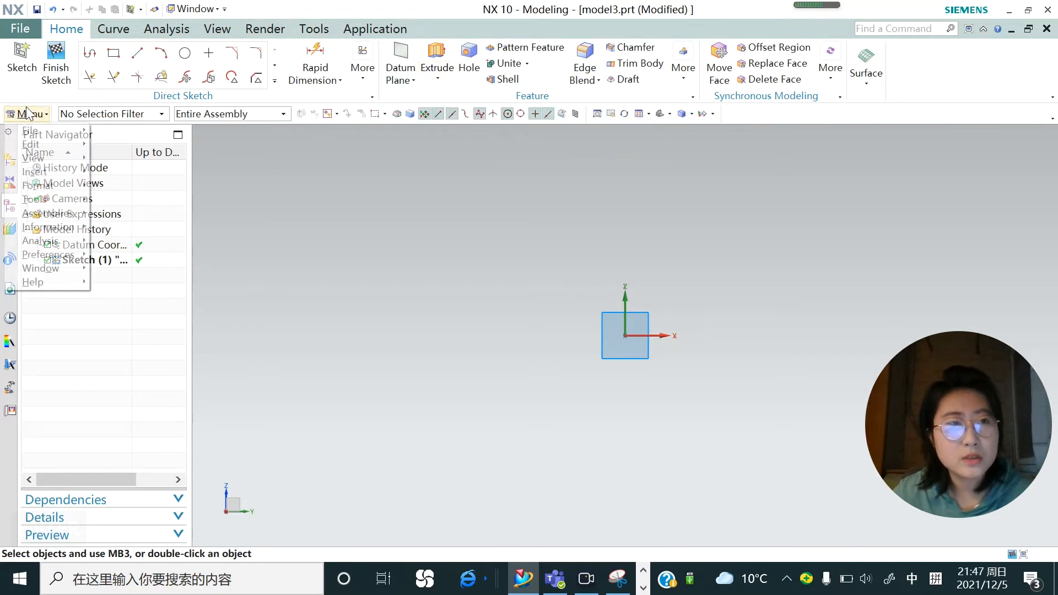
mouse_move(45, 170)
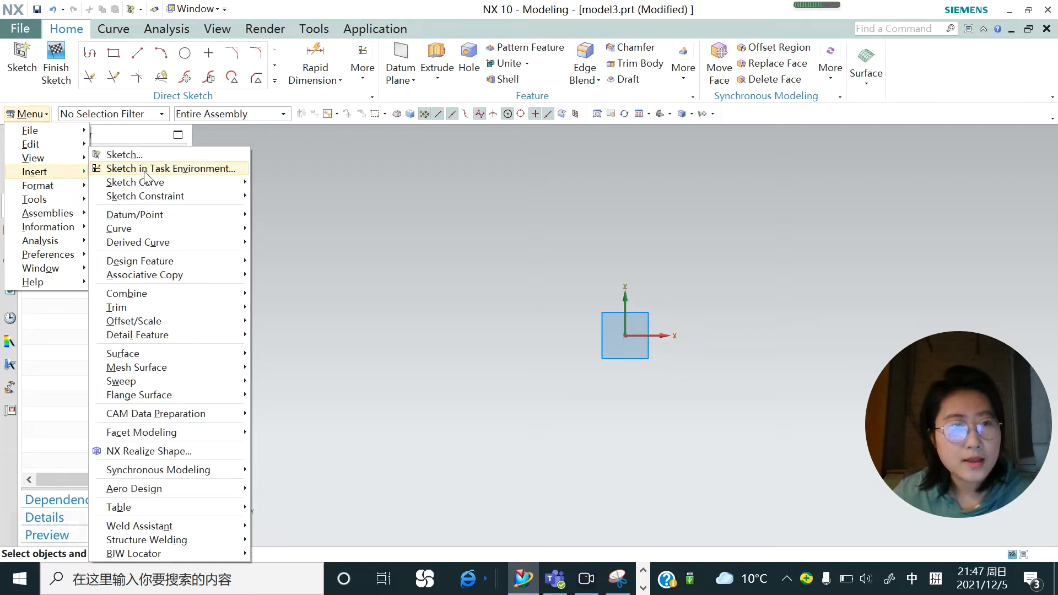
mouse_move(148, 265)
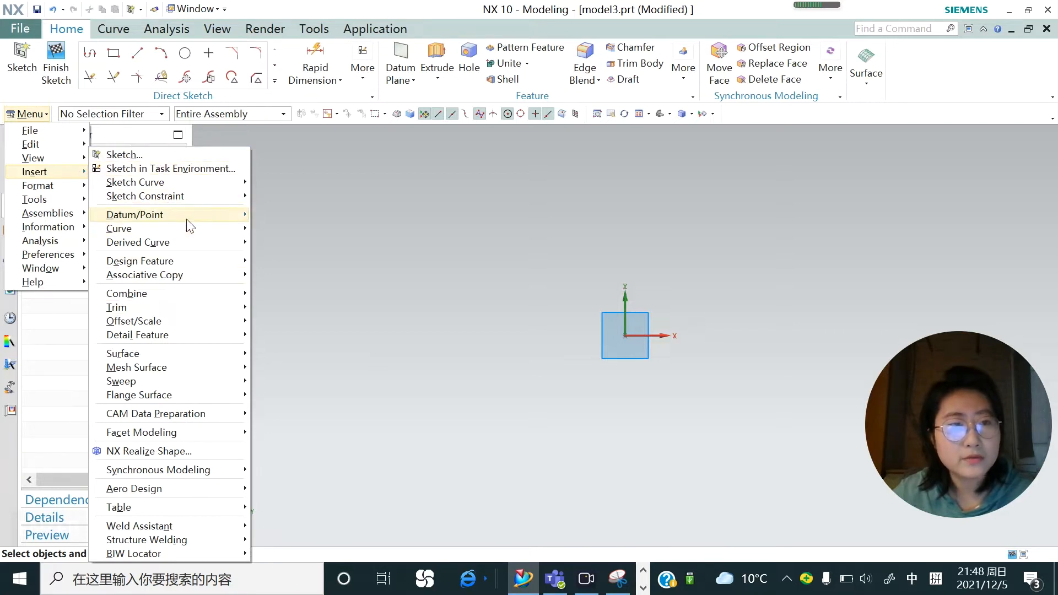
mouse_move(189, 216)
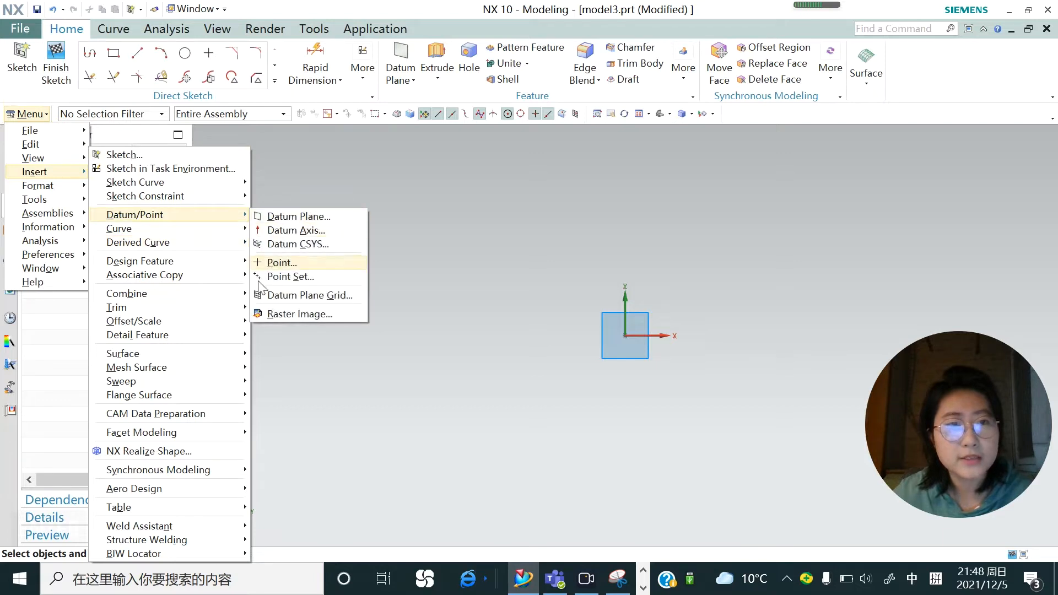
left_click(325, 170)
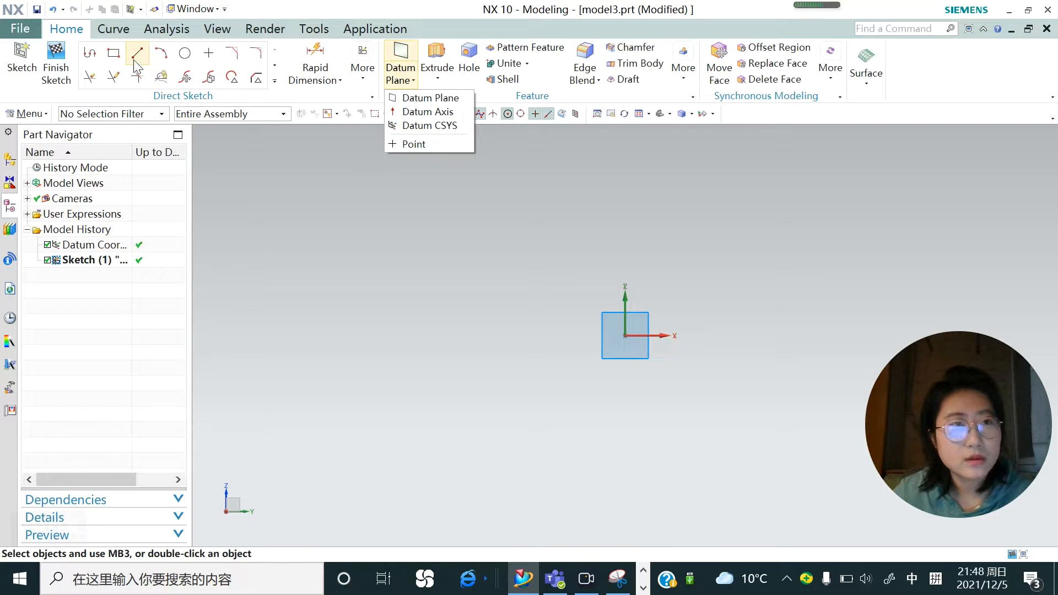
Step: Sketch a vertical line about 6 mm up from the origin, continued by a line about 4.5 mm long sloping down away from it
left_click(90, 53)
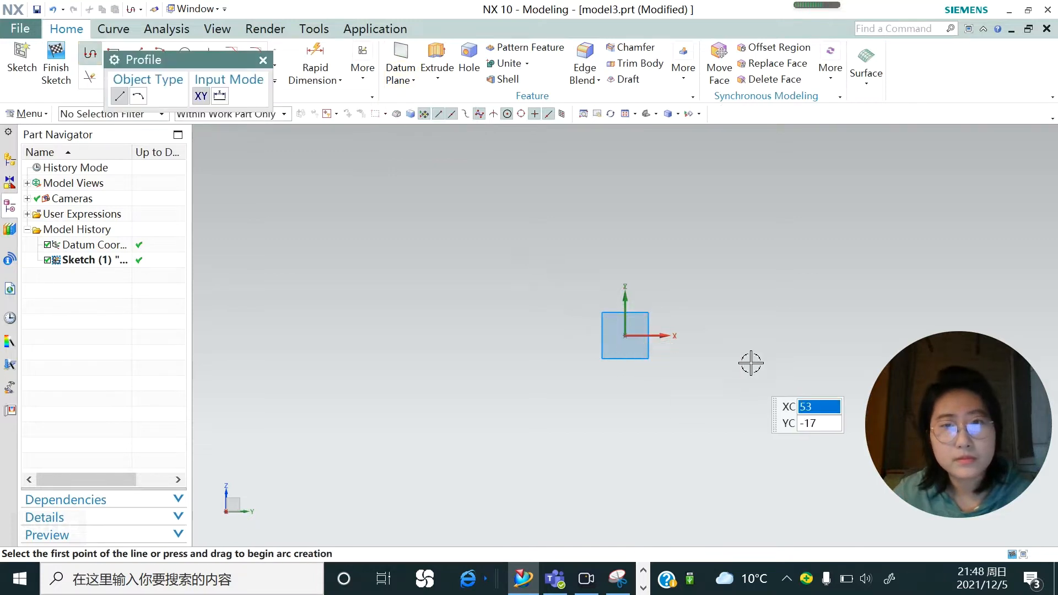
scroll(742, 345, "down", 3)
scroll(742, 345, "up", 3)
scroll(741, 345, "up", 4)
scroll(534, 327, "up", 3)
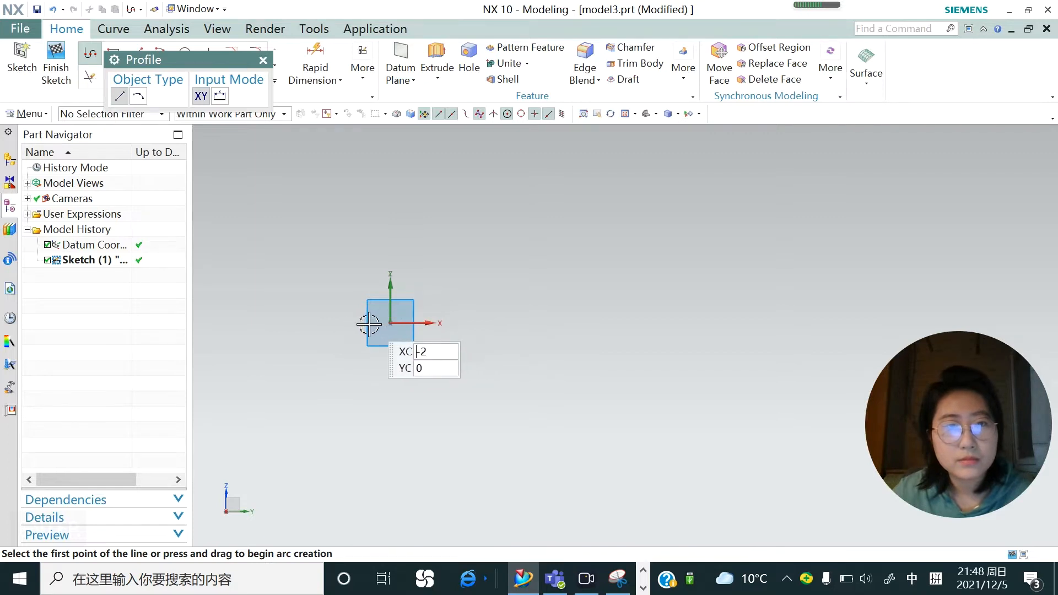
left_click(390, 321)
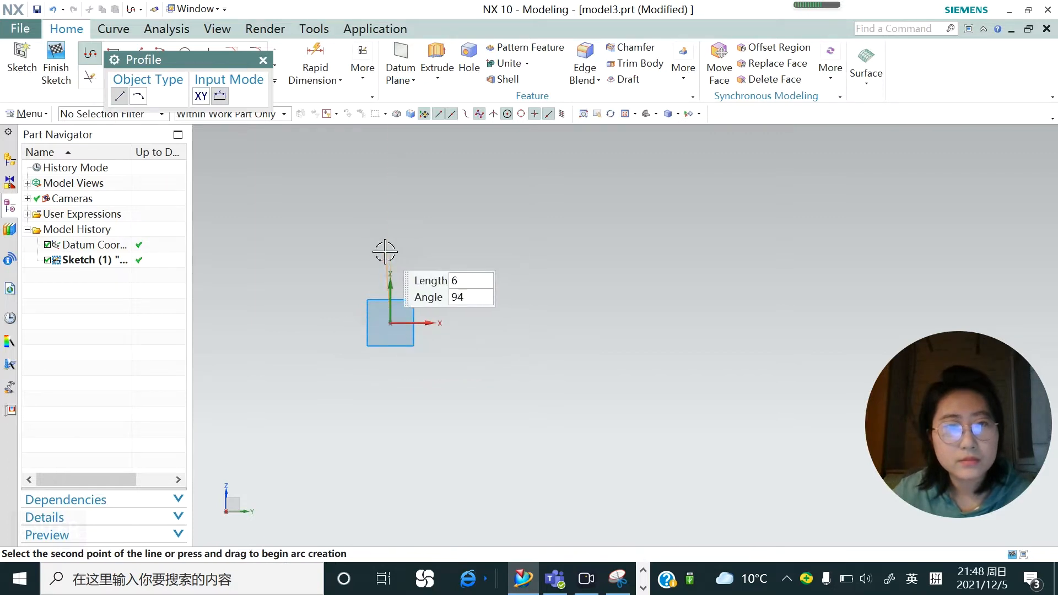
left_click(387, 252)
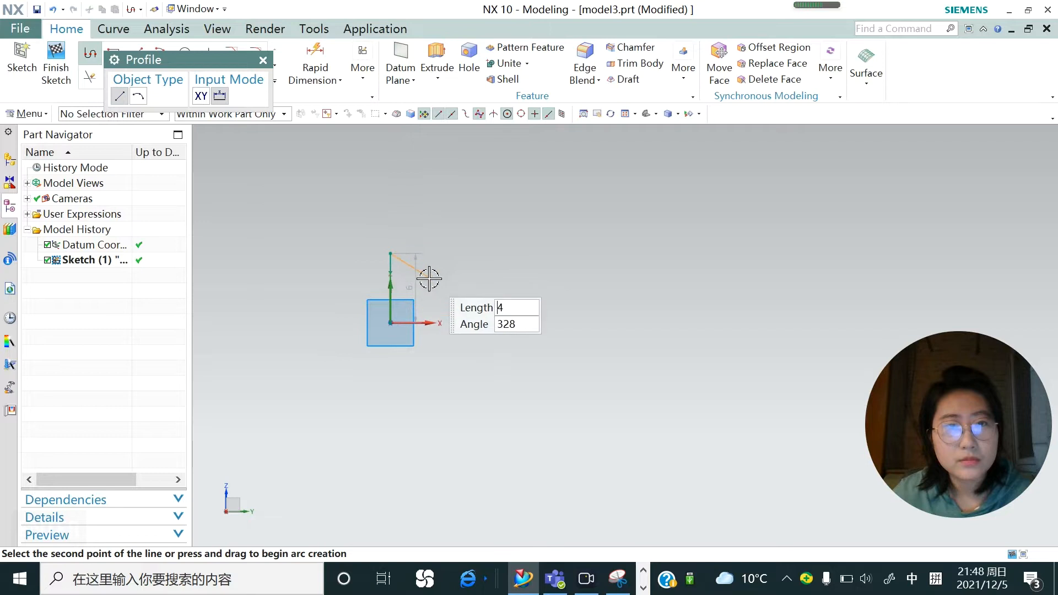
key("Return")
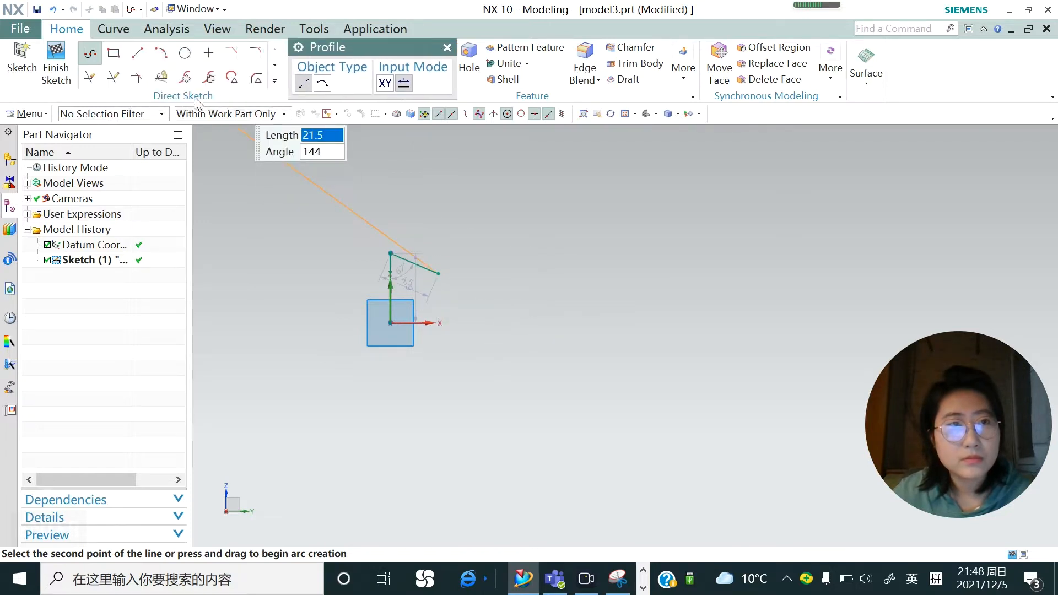
Step: Draw a downward-bulging arc of about R14.9 from the sloping line's free end, ending about 5 mm above the horizontal axis
left_click(170, 62)
left_click(439, 273)
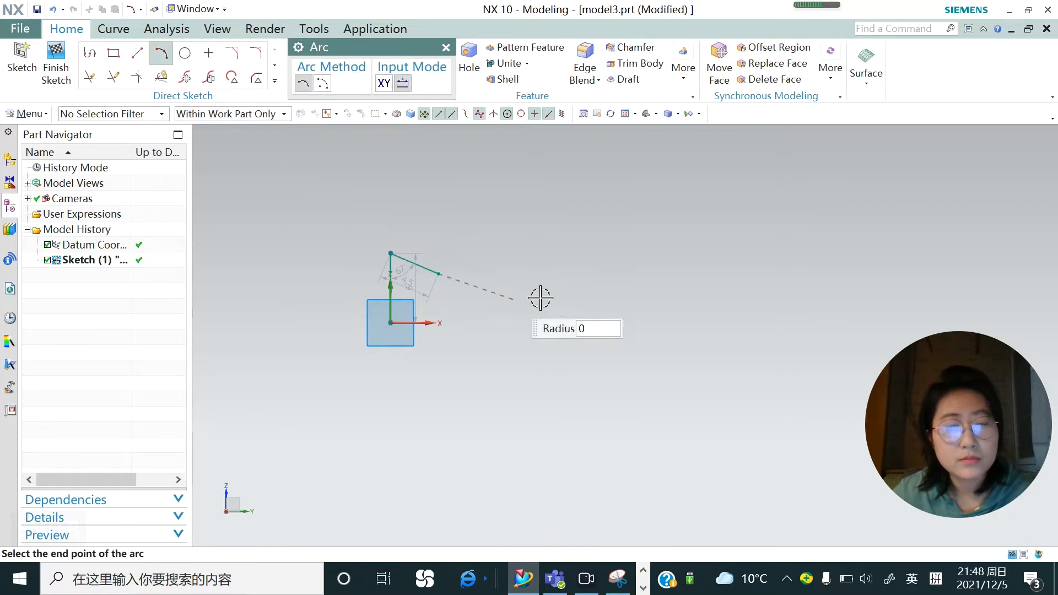
left_click(592, 263)
left_click(502, 286)
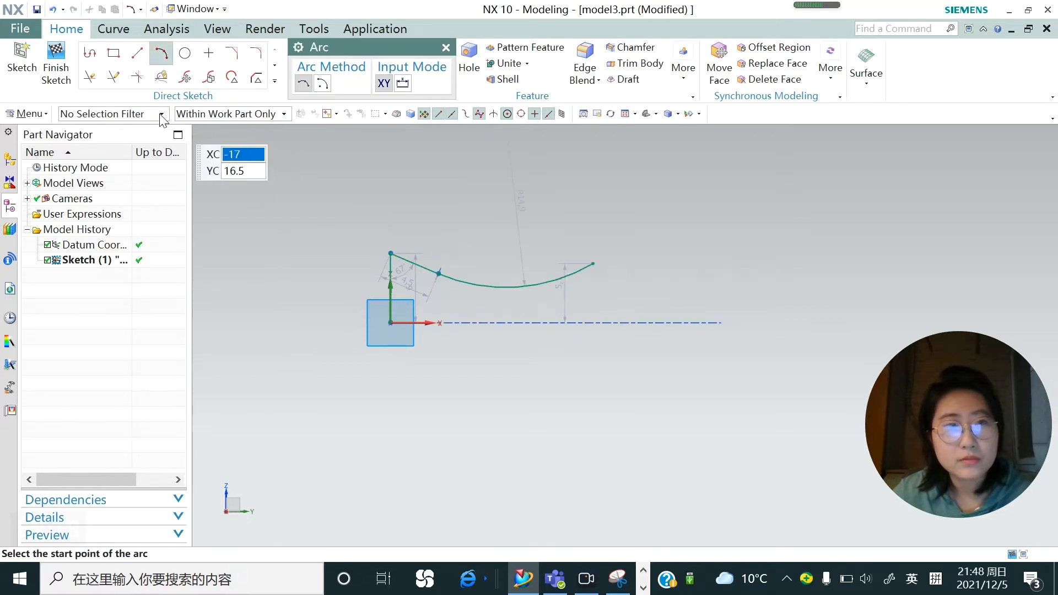
Step: Draw an upward-bulging arc from the first arc's free end to a point on the horizontal axis about 22.8 mm from the origin
left_click(138, 55)
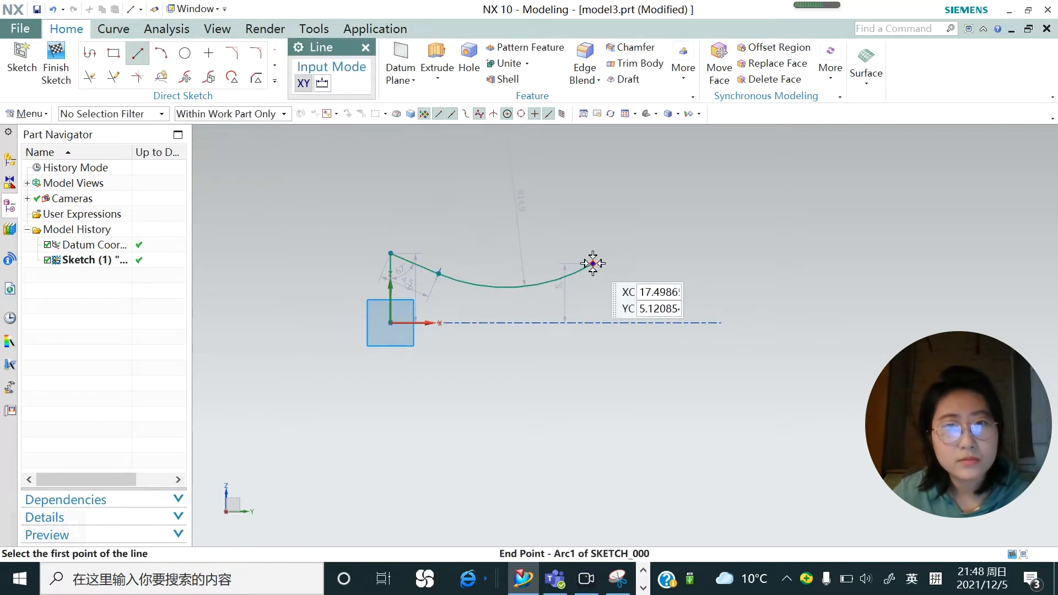
left_click(161, 53)
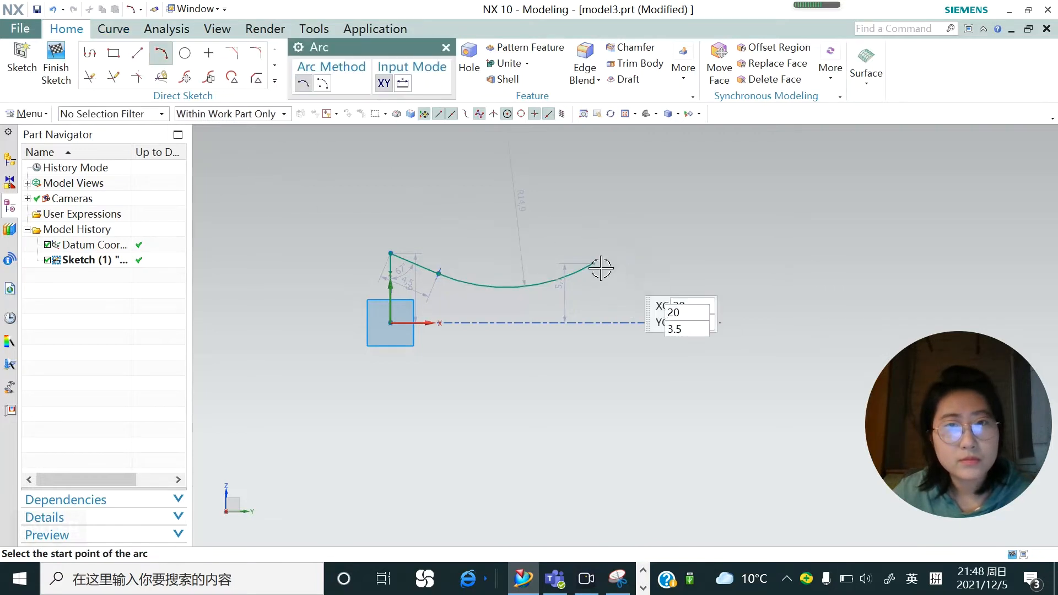
left_click(597, 265)
left_click(655, 324)
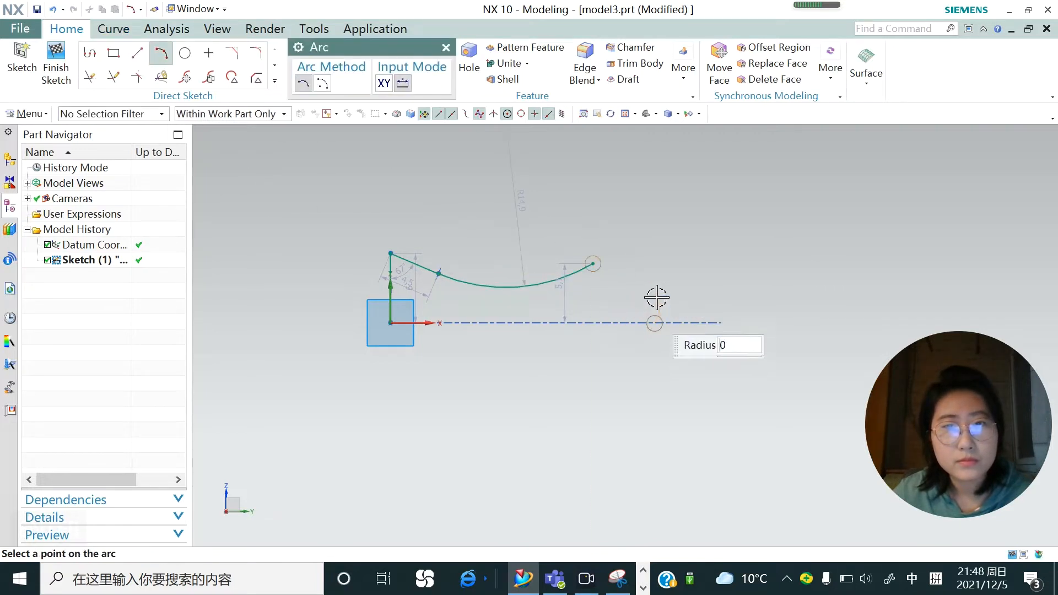
left_click(656, 284)
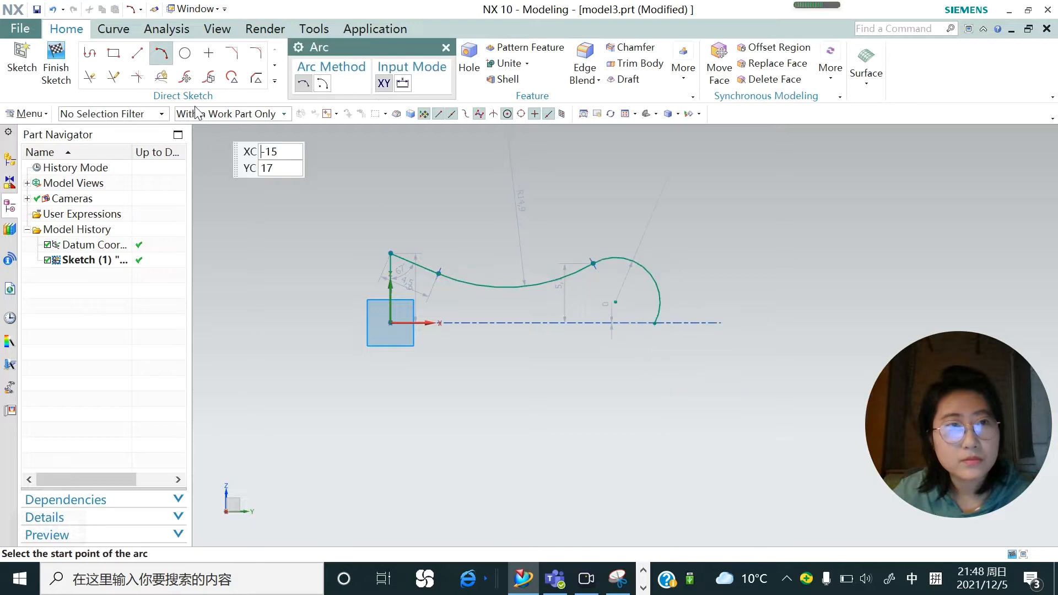
Step: Draw a vertical line about 6.5 mm long downward from the second arc's end on the axis
left_click(141, 54)
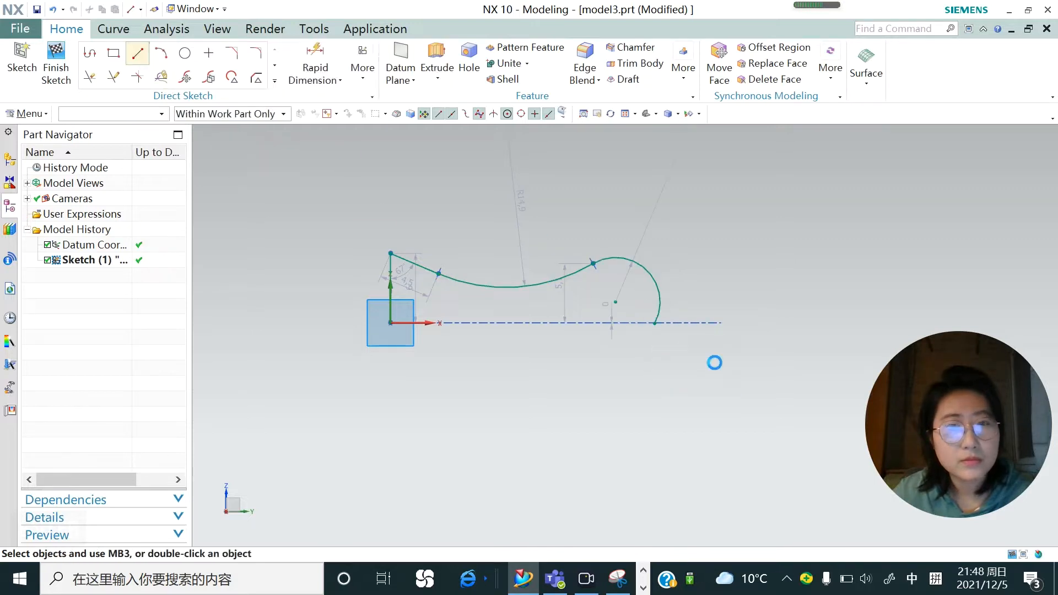
left_click(655, 324)
left_click(653, 398)
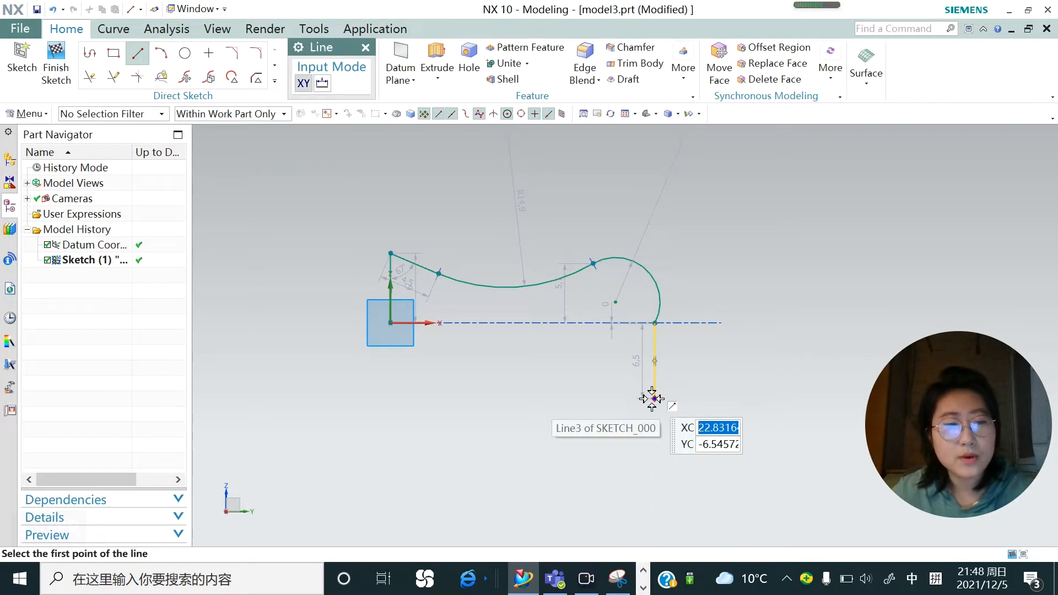
key("Escape")
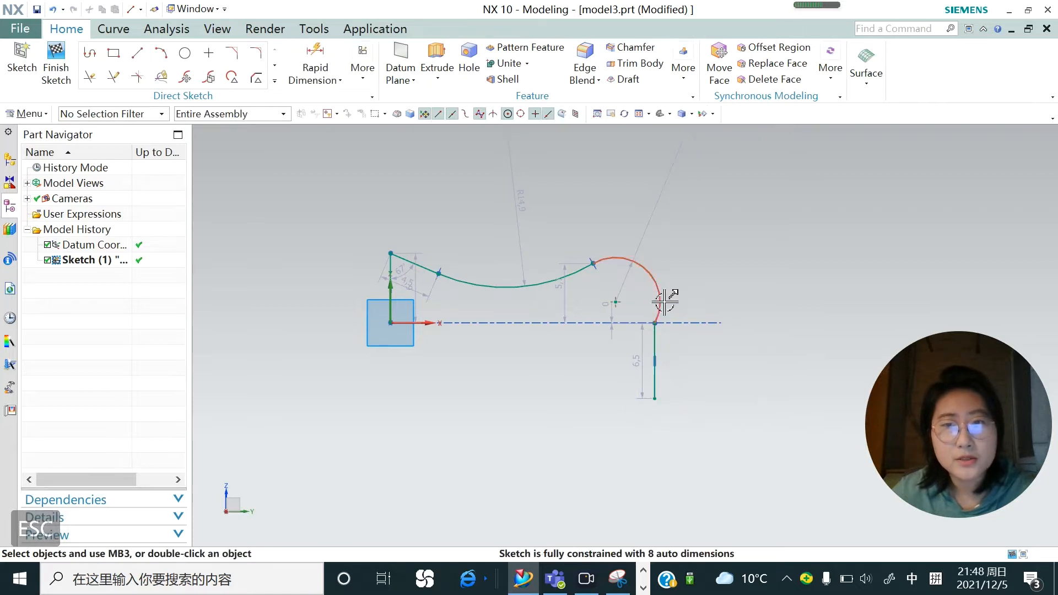
Step: Make the second arc tangent to the vertical line at its end
left_click(657, 298)
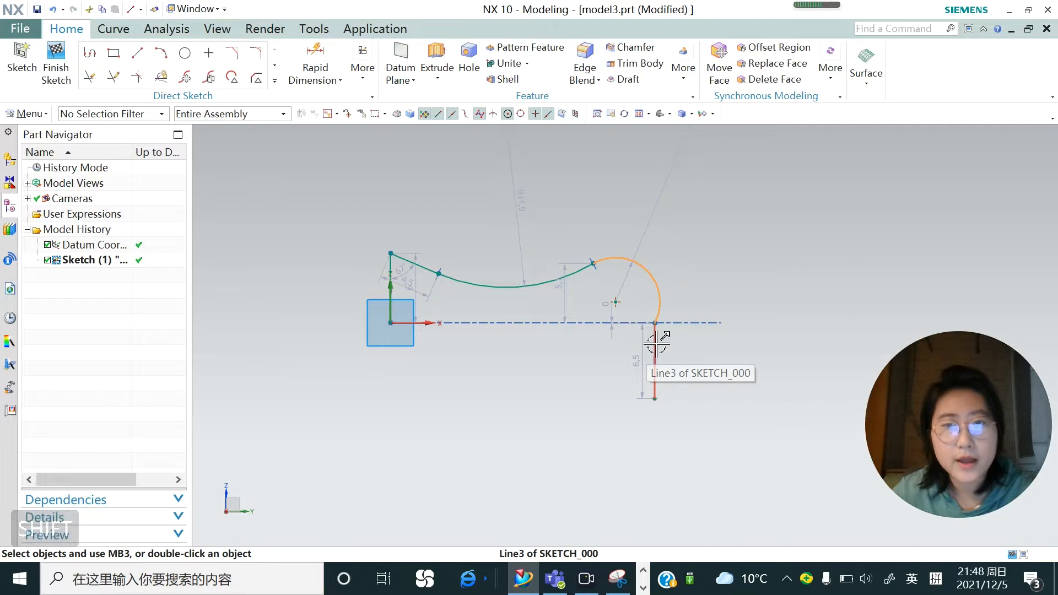
left_click(655, 343, "shift")
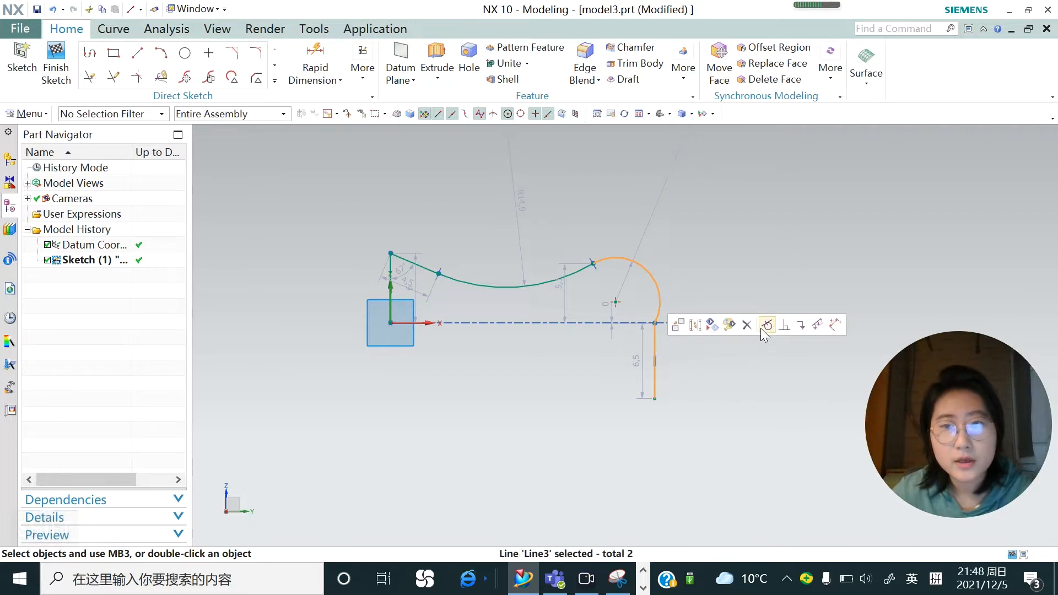
left_click(763, 326)
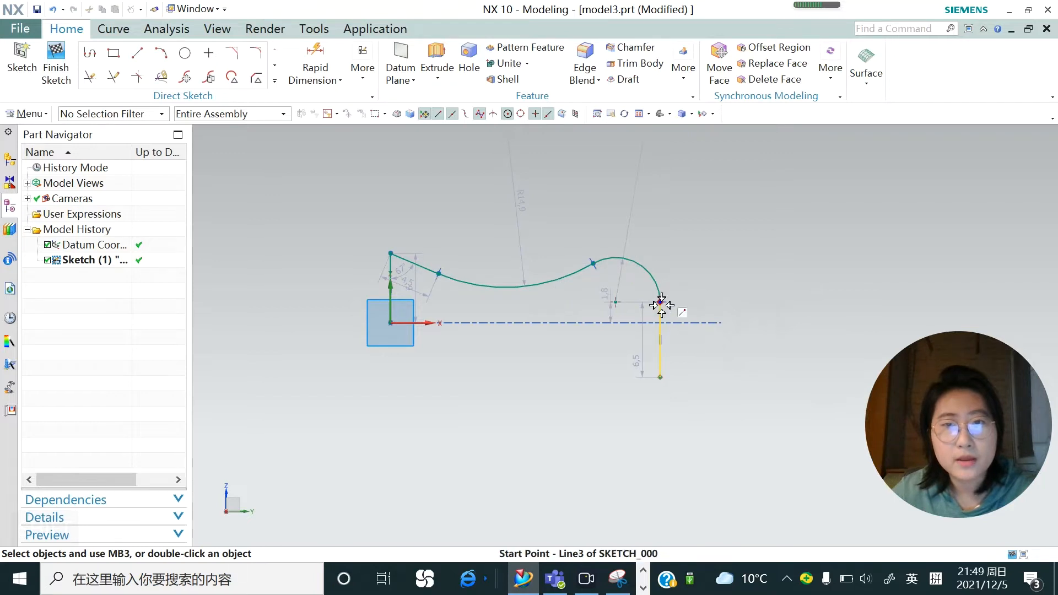
left_click(660, 303)
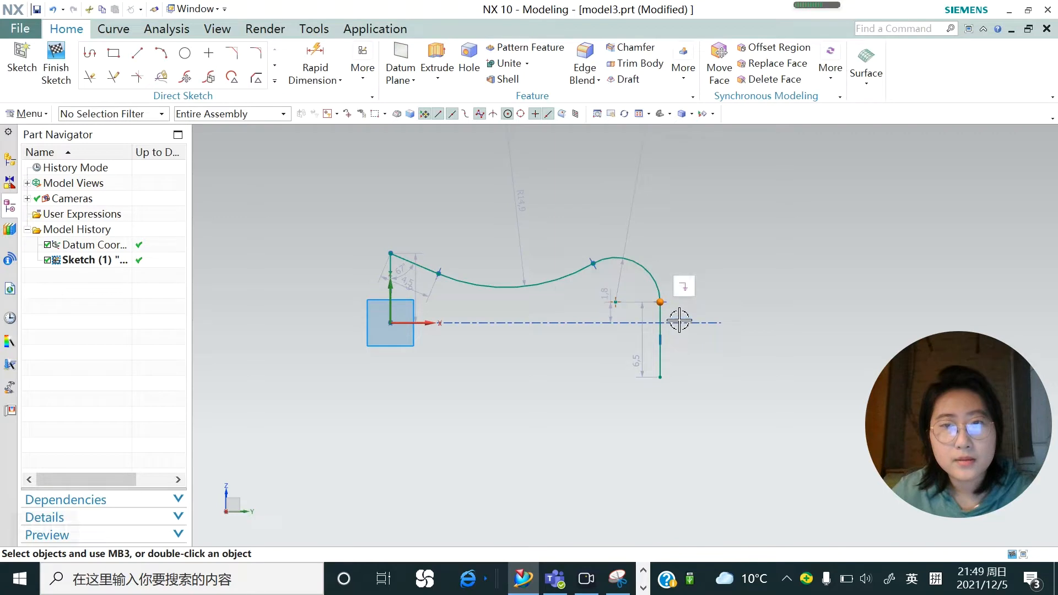
Step: Draw a horizontal line about 35.5 mm long from the origin and convert it to a reference line
left_click(136, 54)
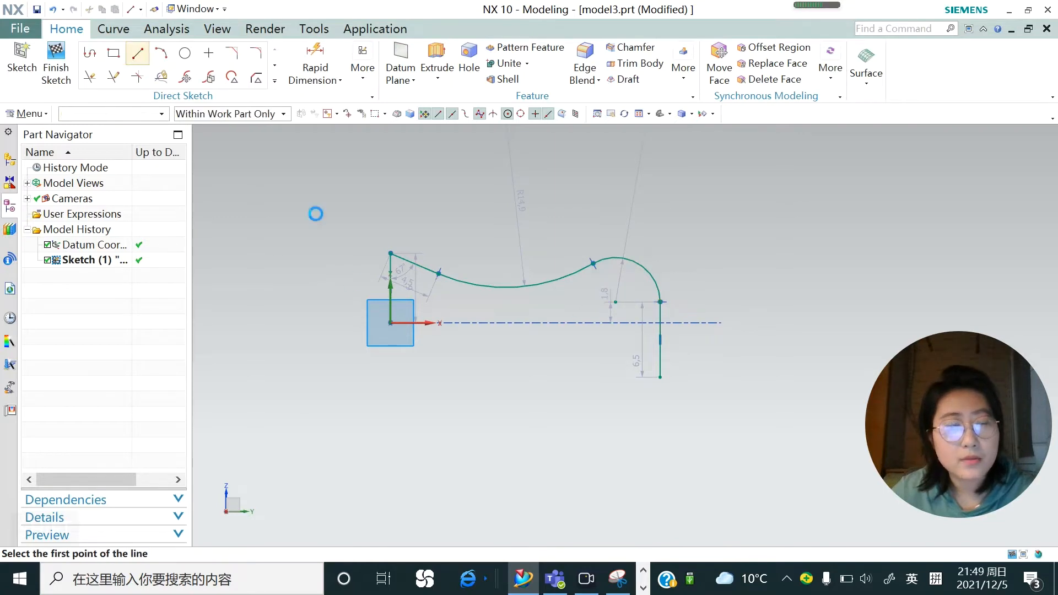
left_click(390, 323)
left_click(799, 325)
key("Escape")
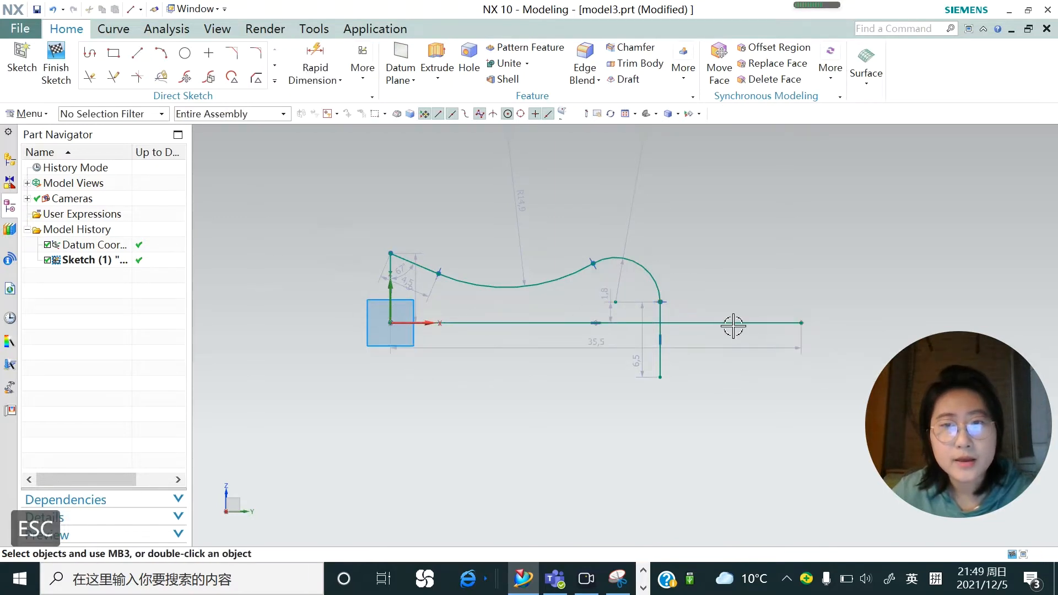
right_click(730, 323)
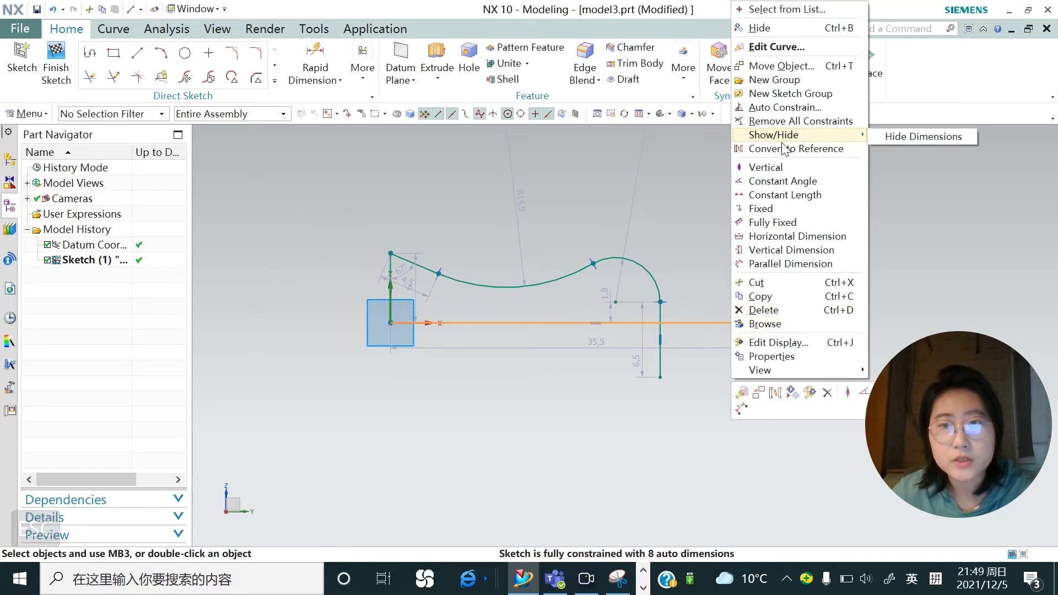
left_click(775, 393)
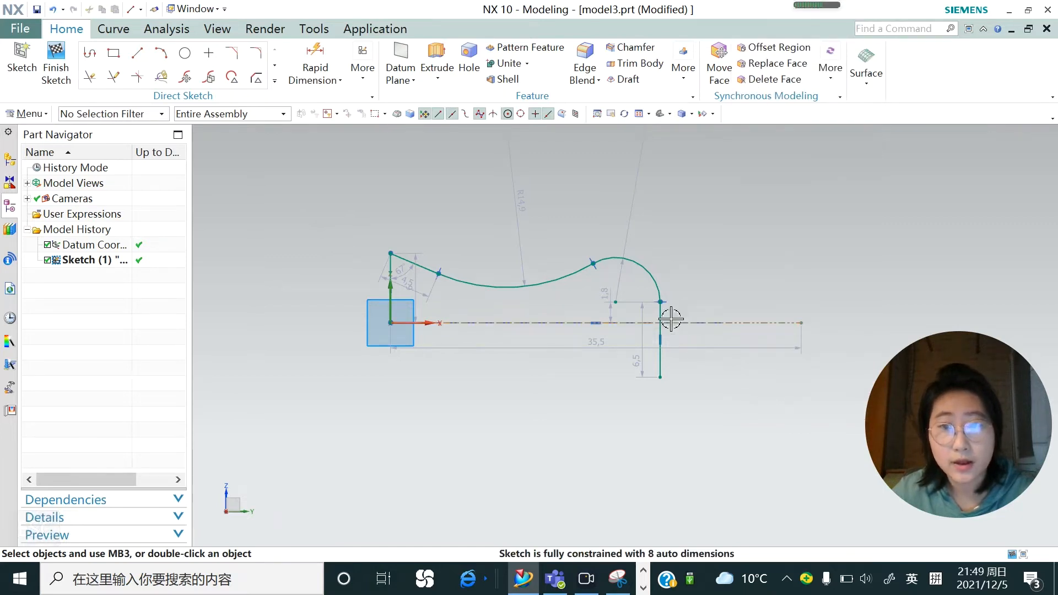
Step: Constrain the junction of the second arc and vertical line onto the horizontal reference line with Point On Curve
left_click(661, 303)
left_click(651, 322)
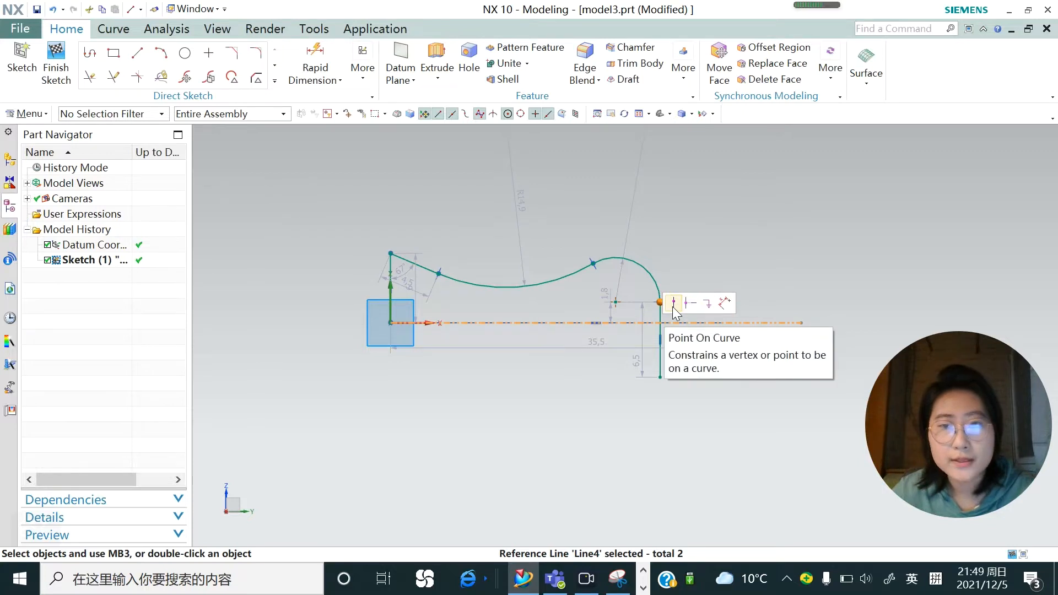
left_click(673, 303)
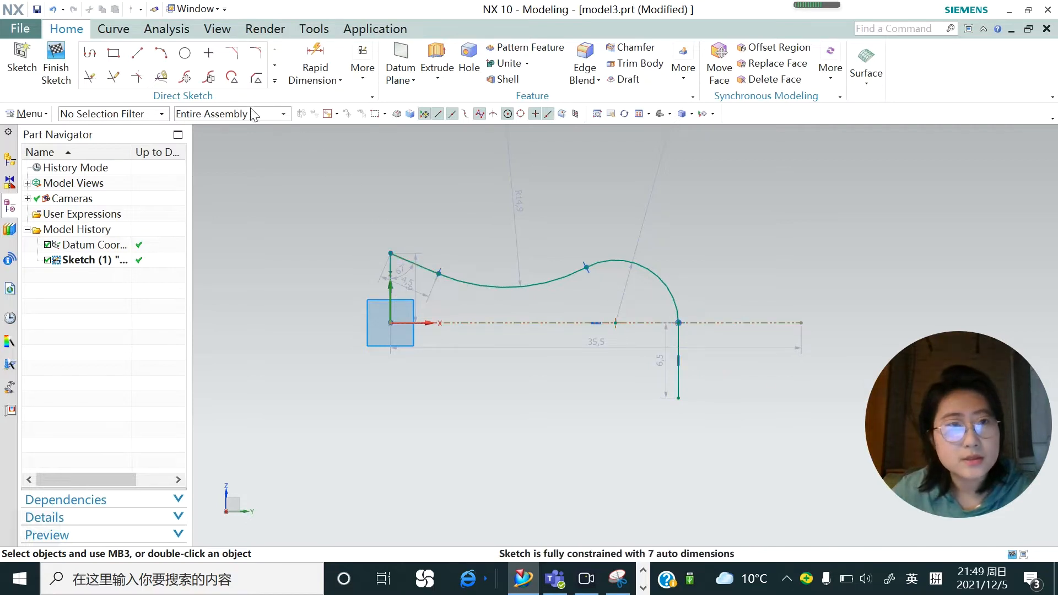
Step: Dimension the short vertical line from the origin to the profile's upper start point at 5 mm with Rapid Dimension
left_click(339, 80)
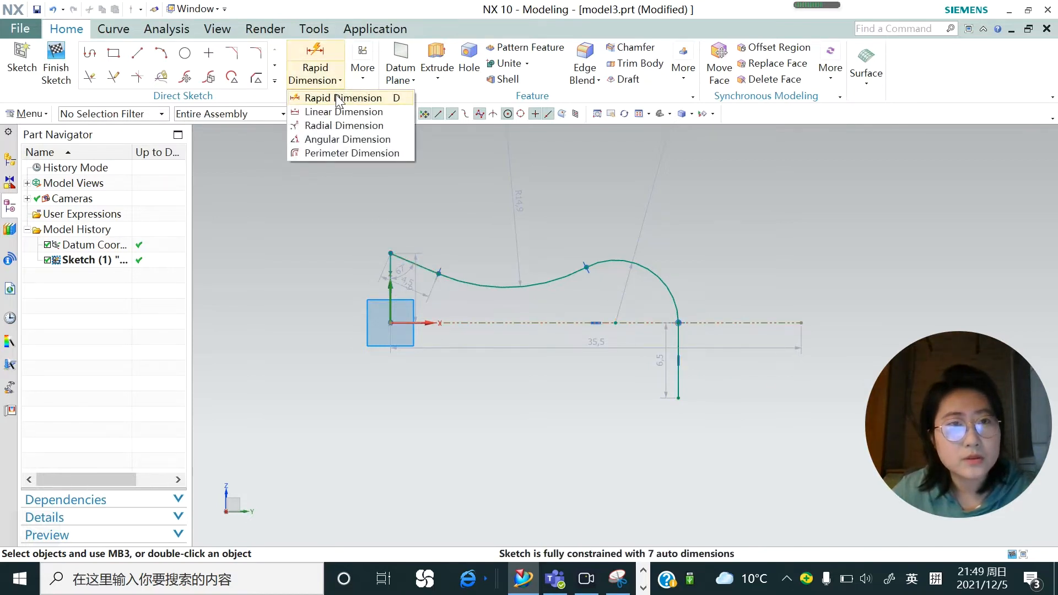
left_click(339, 99)
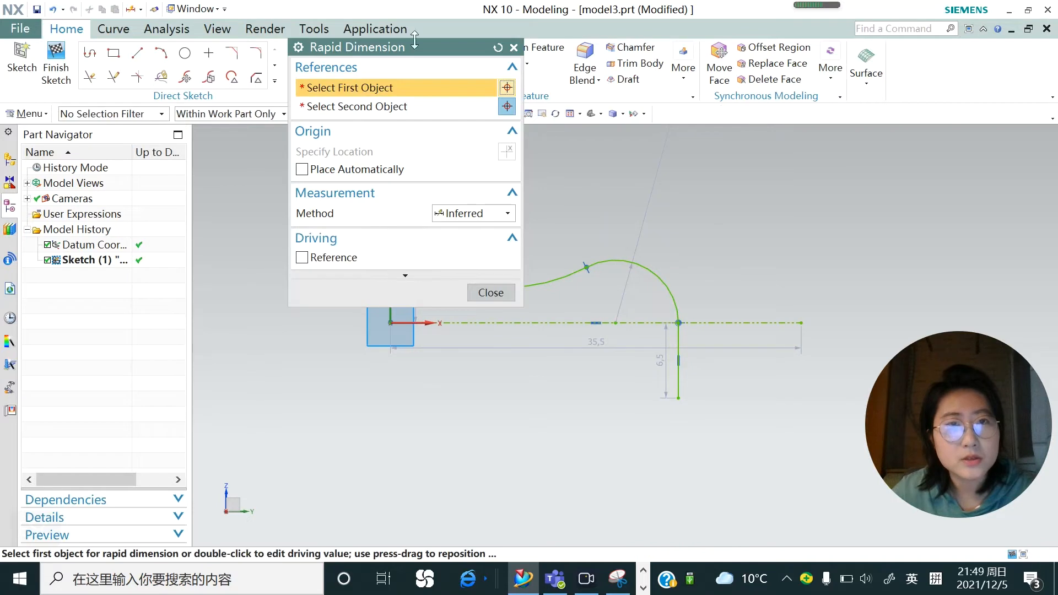
left_click_drag(416, 55, 201, 91)
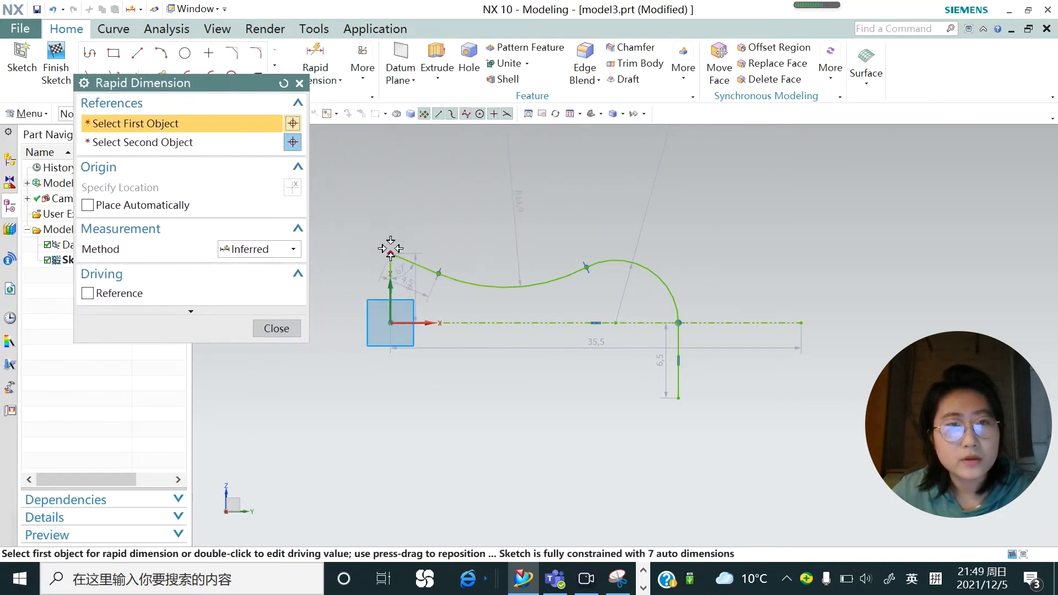
left_click(390, 279)
left_click(390, 323)
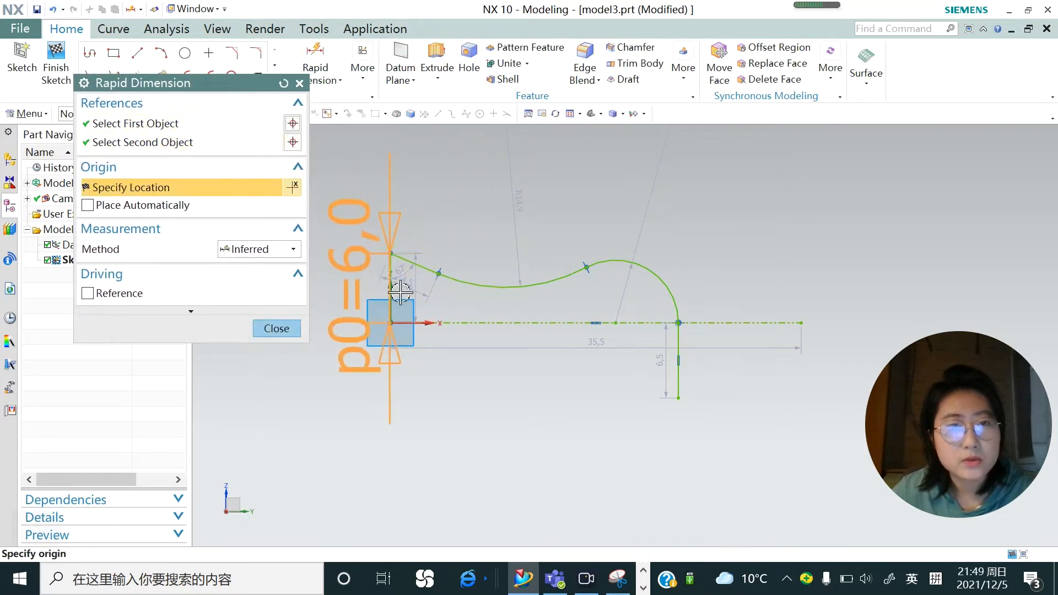
scroll(438, 283, "down", 2)
scroll(335, 299, "up", 3)
left_click(418, 281)
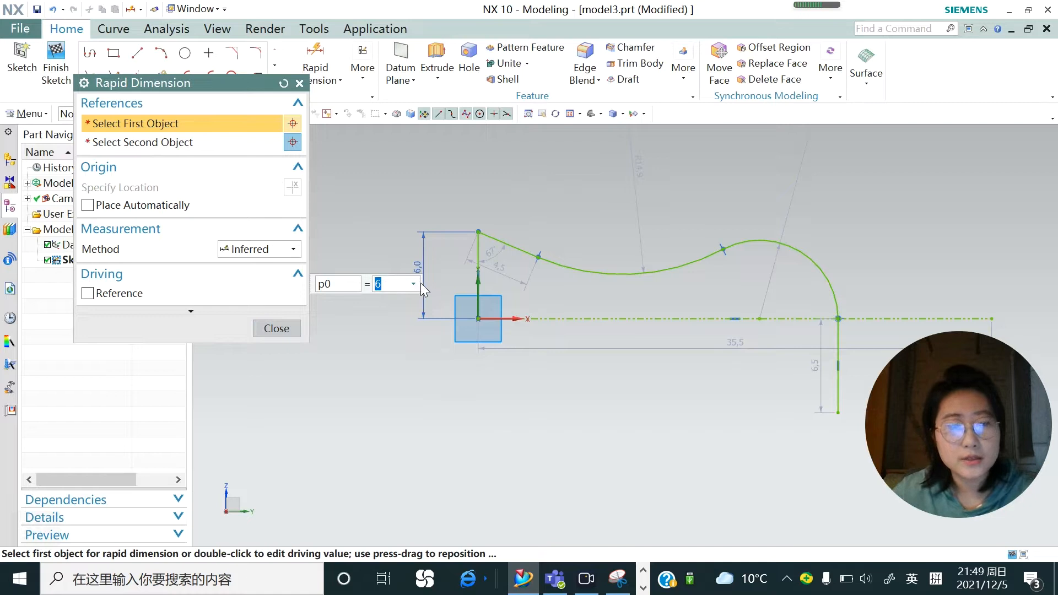
type("3")
key("Return")
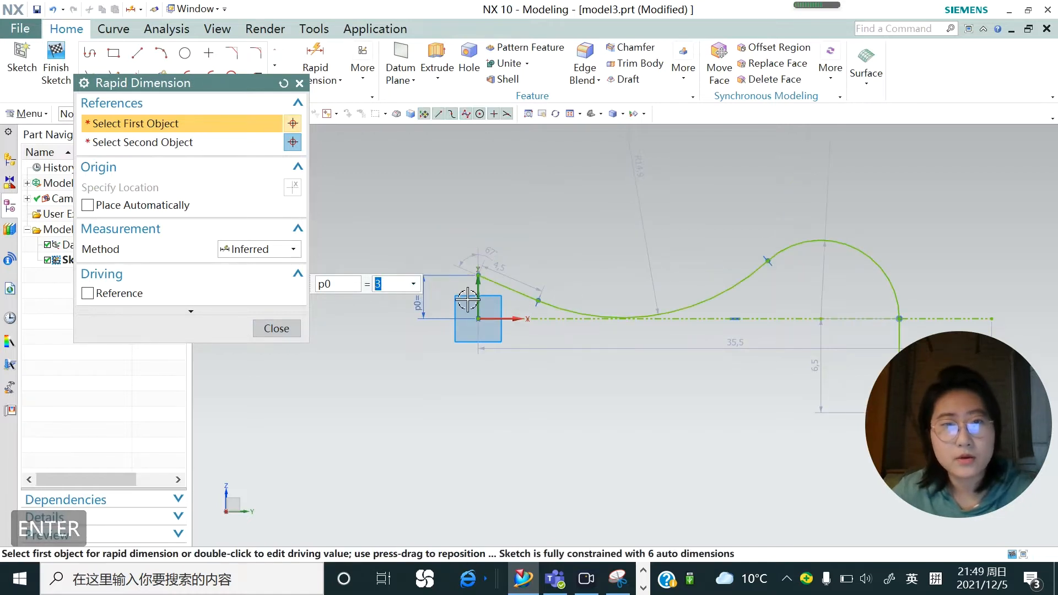
type("5")
key("Return")
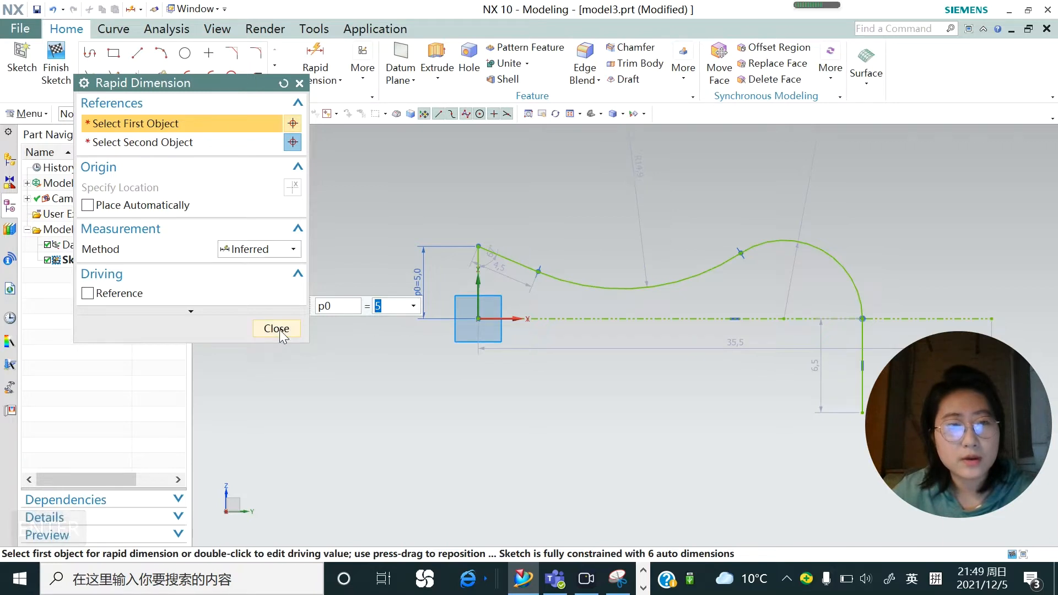
left_click(279, 329)
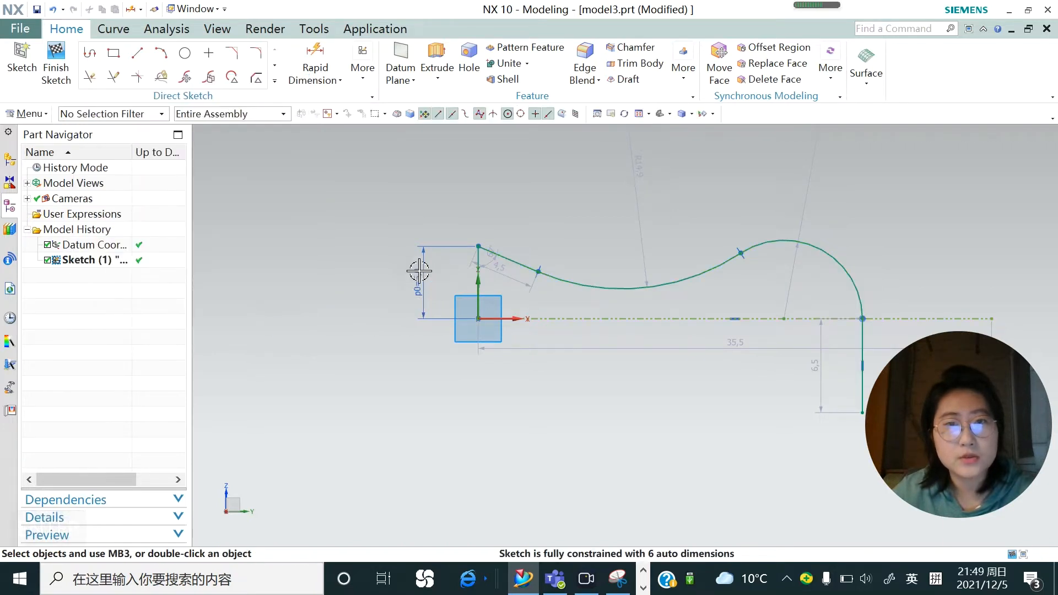
scroll(413, 259, "down", 2)
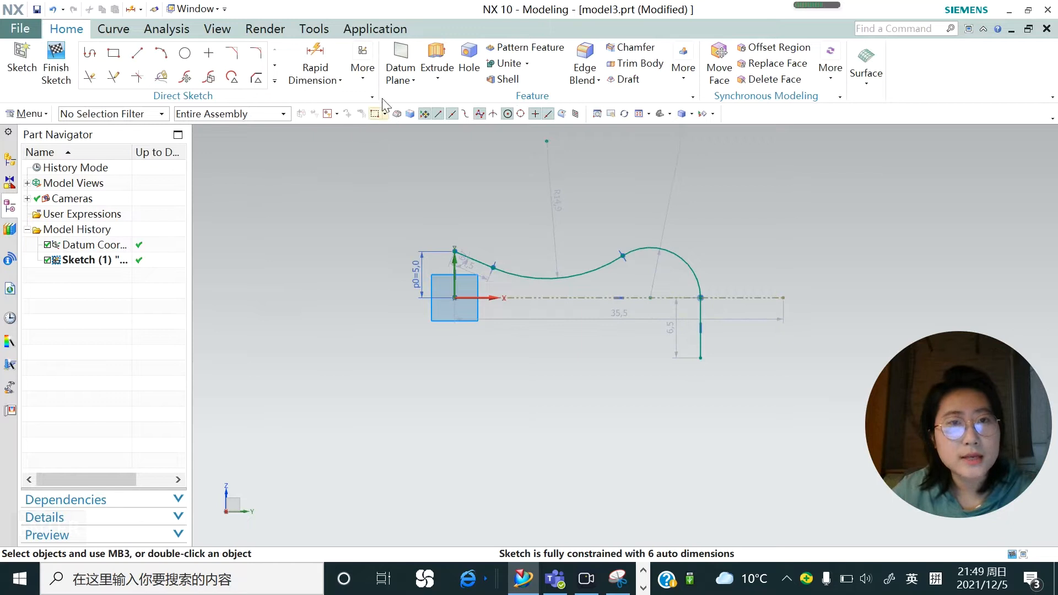
left_click(438, 83)
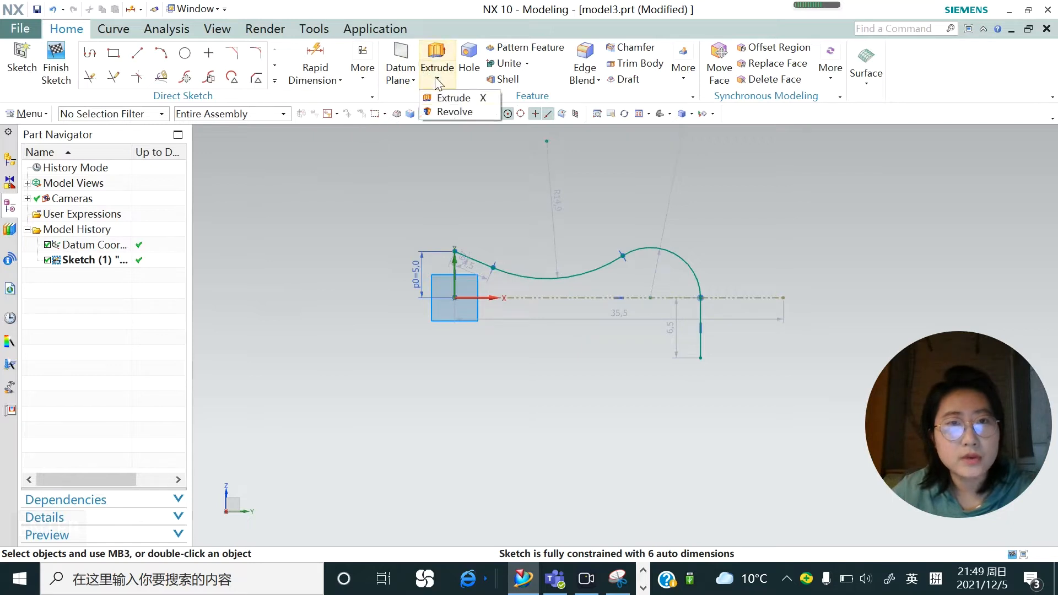
left_click(450, 116)
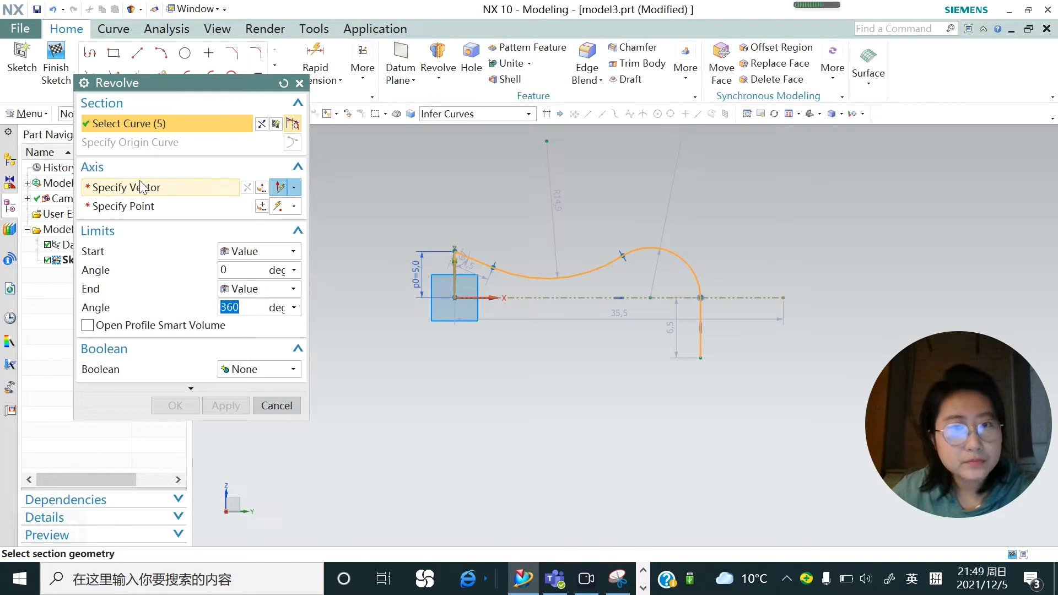
left_click(276, 406)
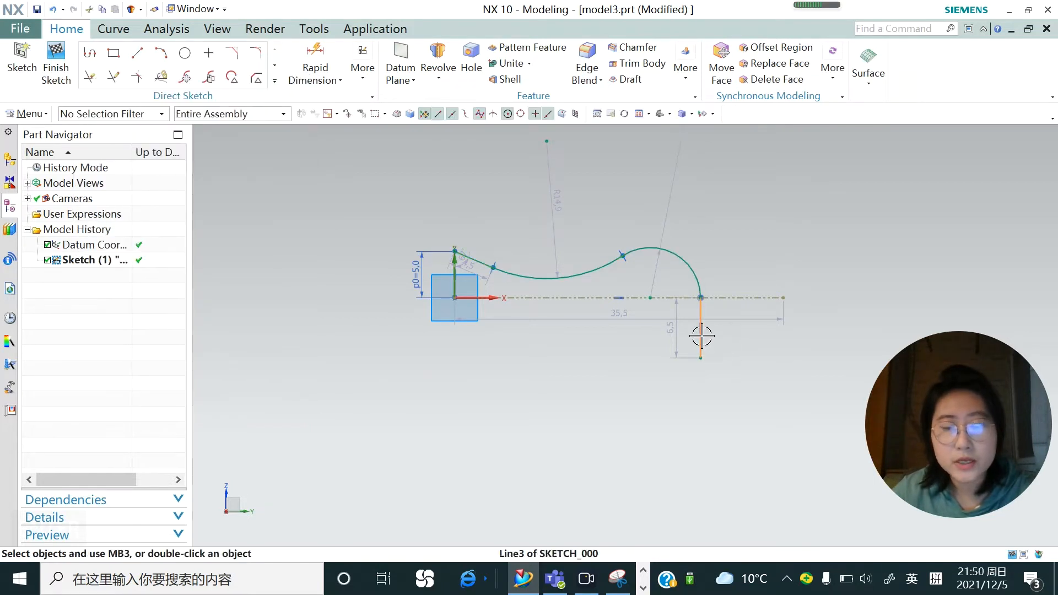
Step: Convert the 6.5 mm vertical line to reference and revolve the remaining profile 360° about the horizontal reference line
right_click(702, 336)
left_click(744, 390)
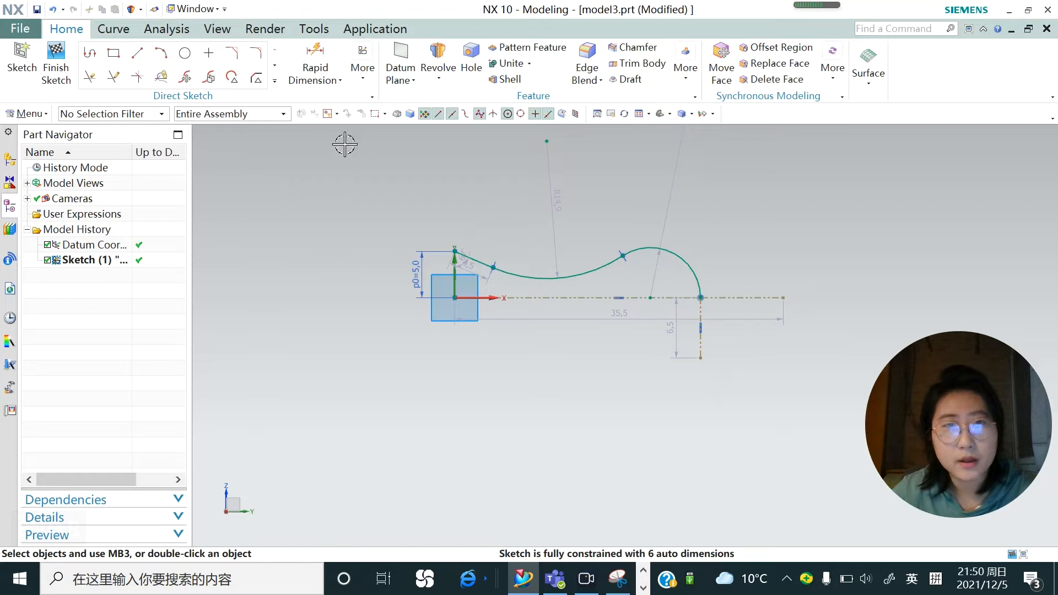
left_click(436, 55)
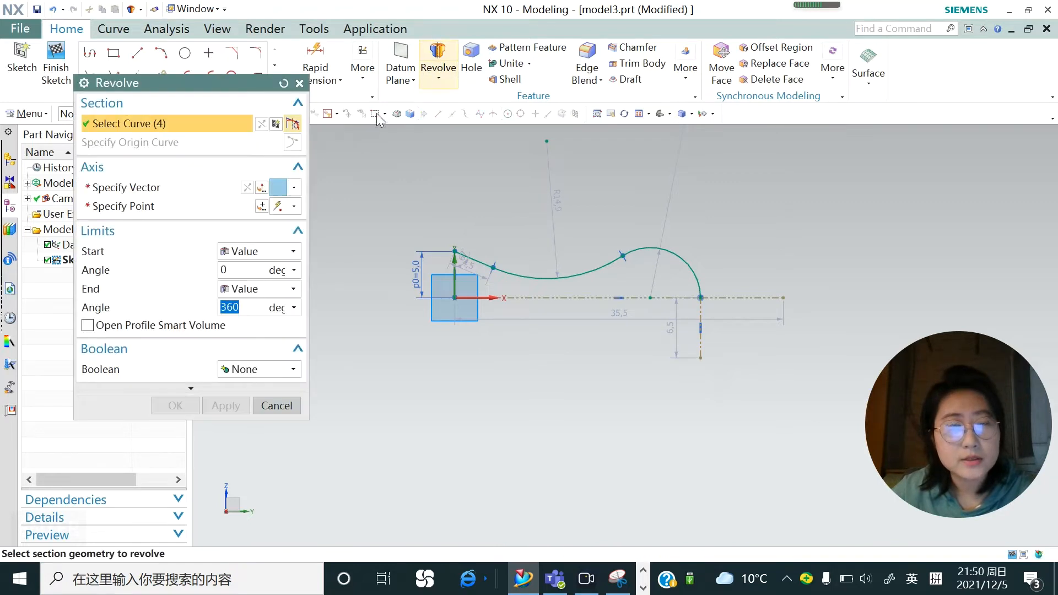
left_click(180, 187)
left_click(546, 298)
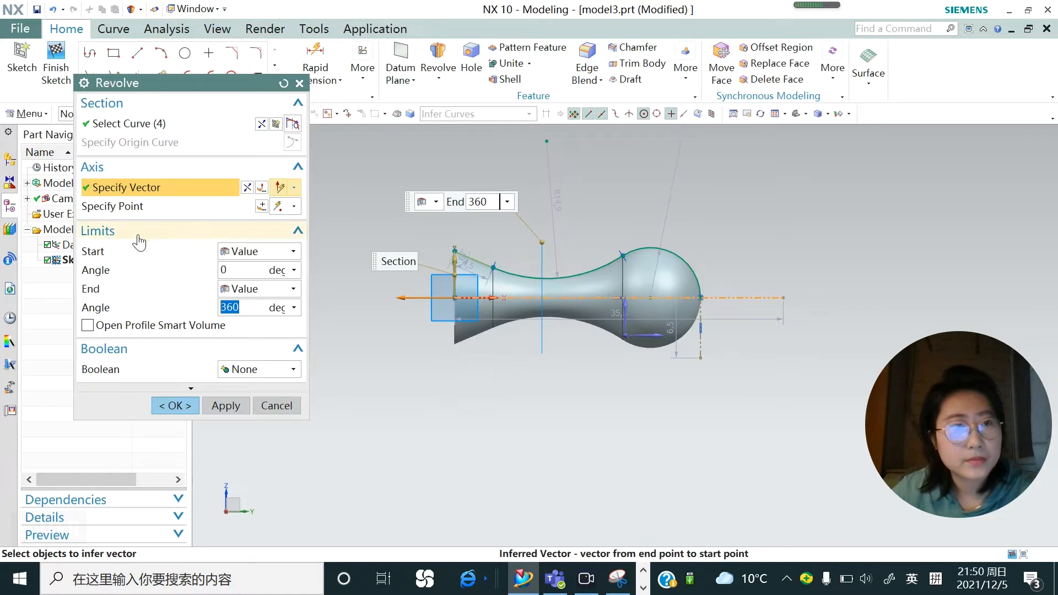
left_click(231, 406)
Step: Section the revolved body with a one-plane view section, inspect its interior, and restore the unclipped view
middle_click_drag(489, 278, 525, 299)
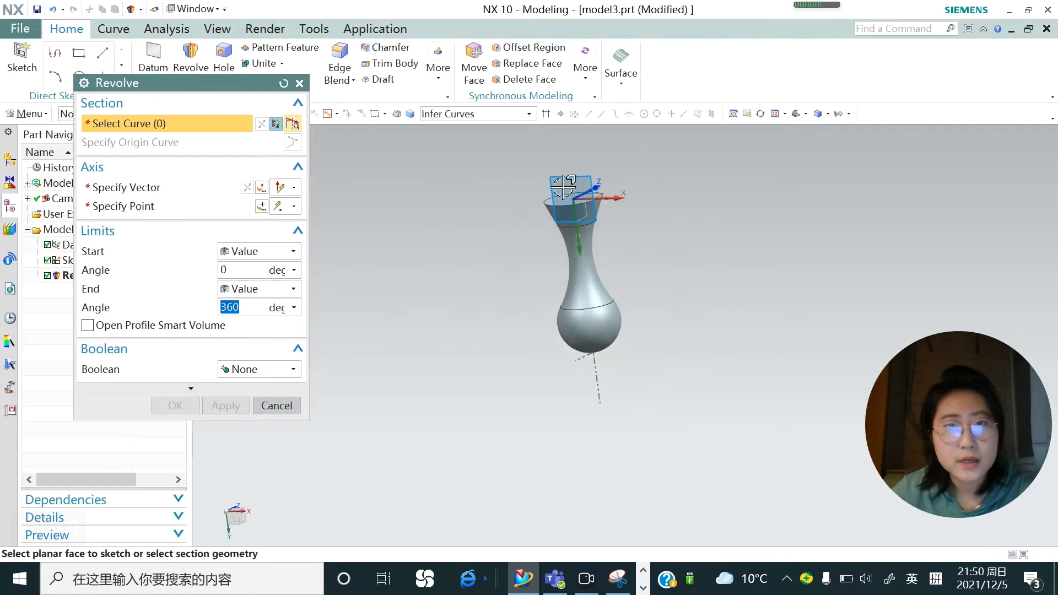
scroll(563, 187, "down", 2)
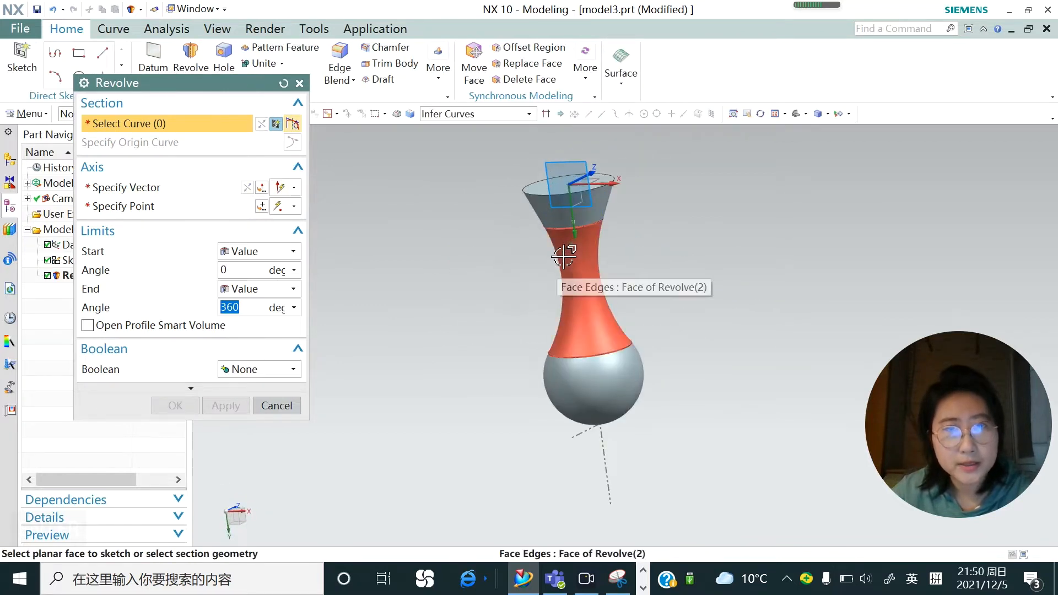
left_click_drag(248, 86, 224, 137)
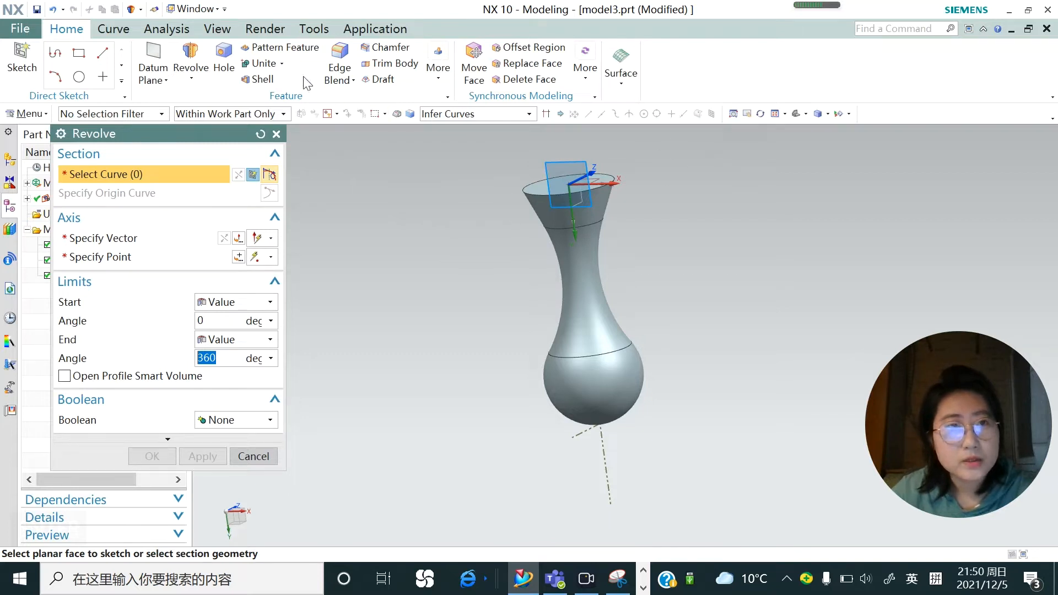
left_click(218, 29)
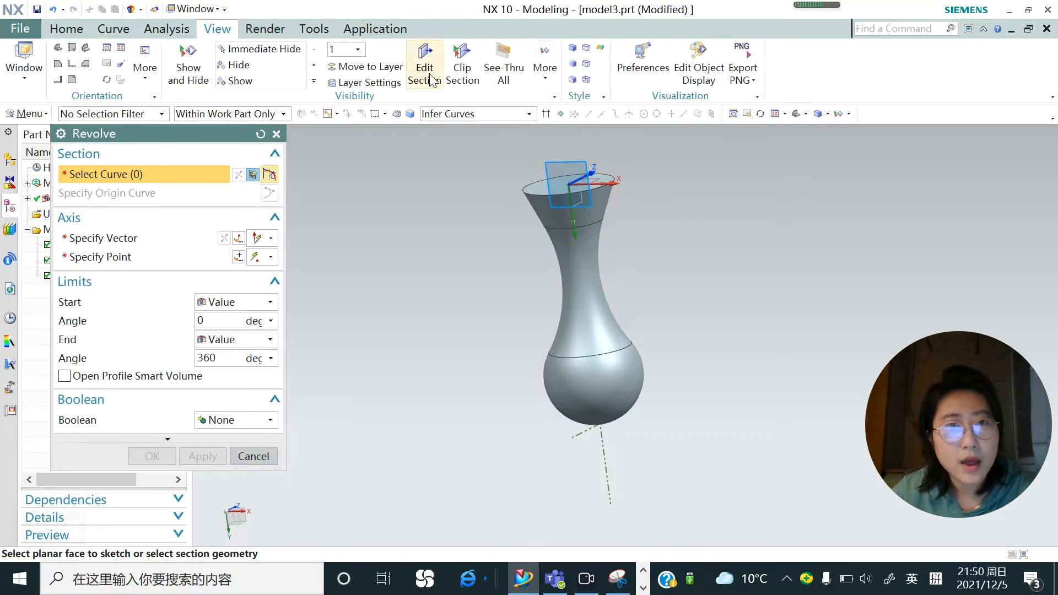
left_click(461, 80)
left_click_drag(182, 132, 309, 149)
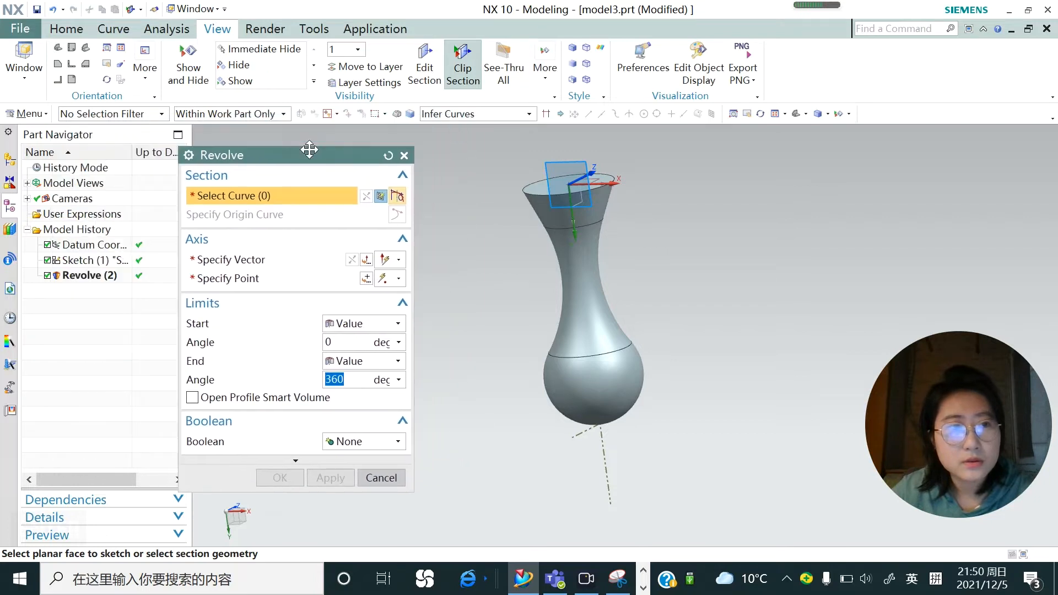
left_click(425, 72)
middle_click_drag(484, 321, 536, 282)
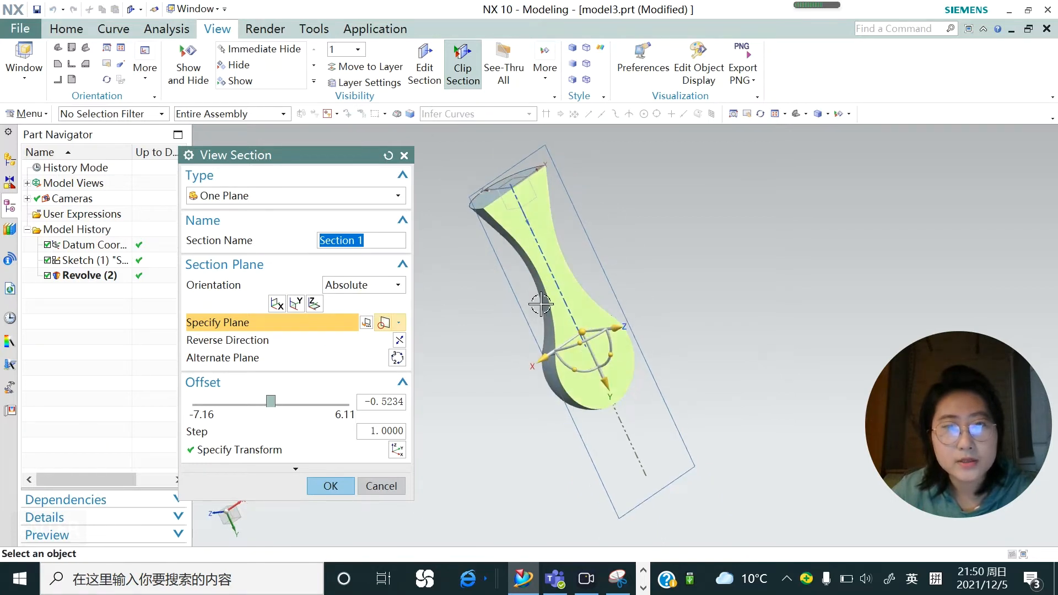
left_click(340, 486)
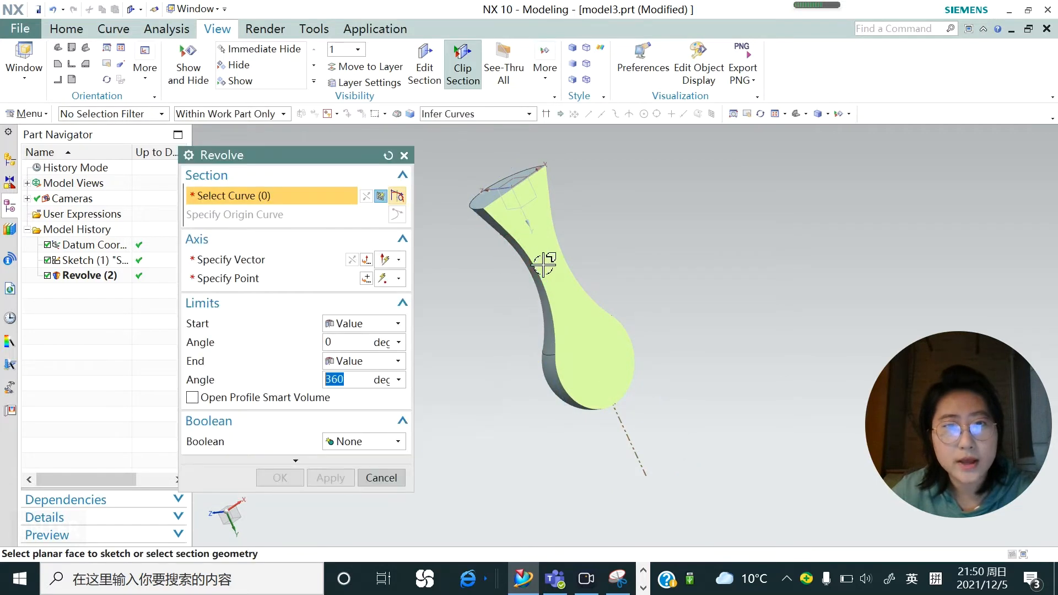
middle_click_drag(555, 270, 574, 219)
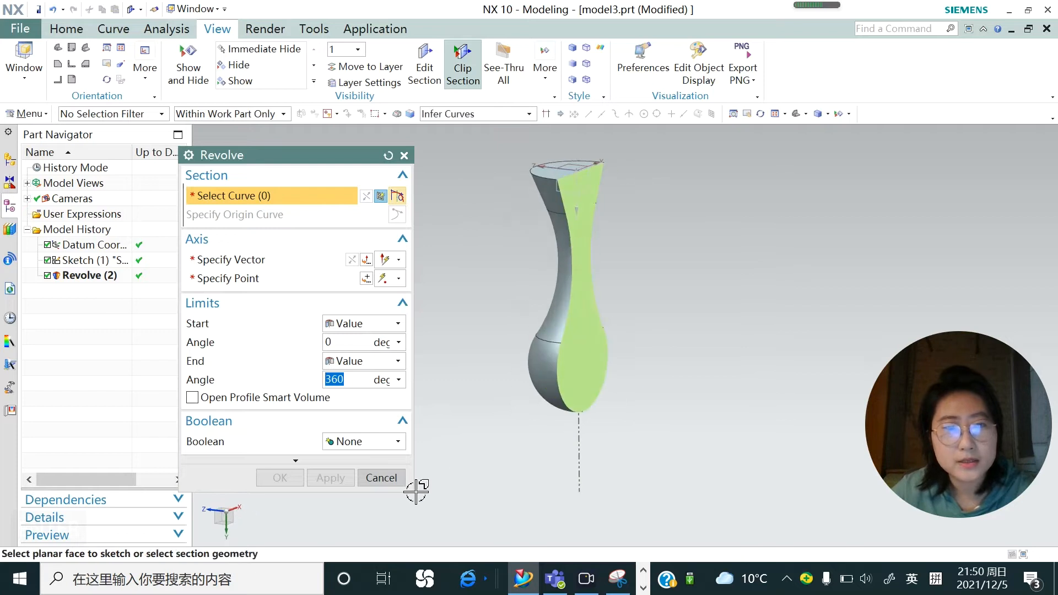
left_click(396, 478)
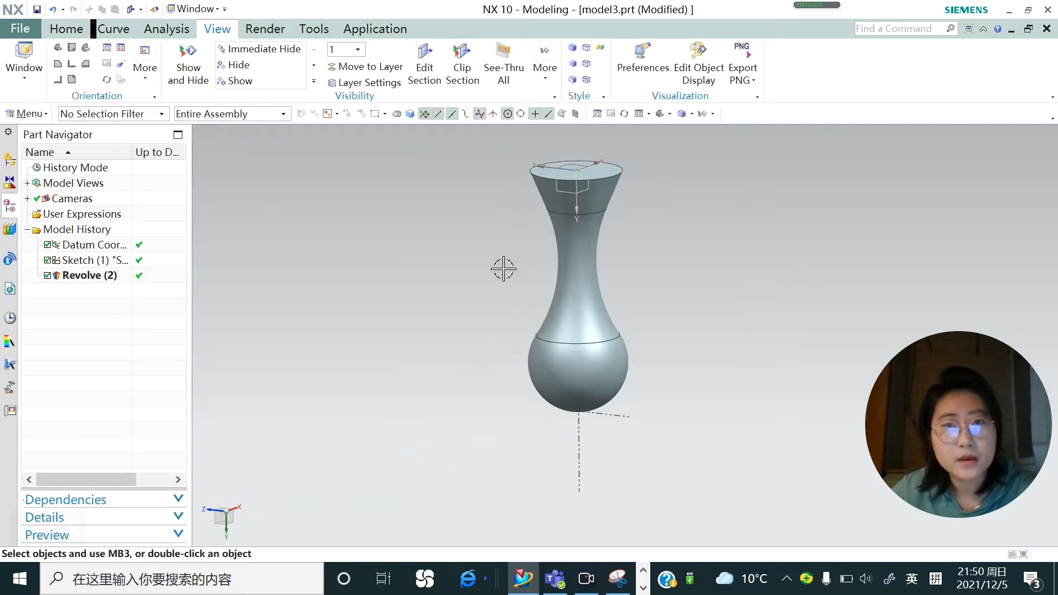
scroll(510, 257, "down", 1)
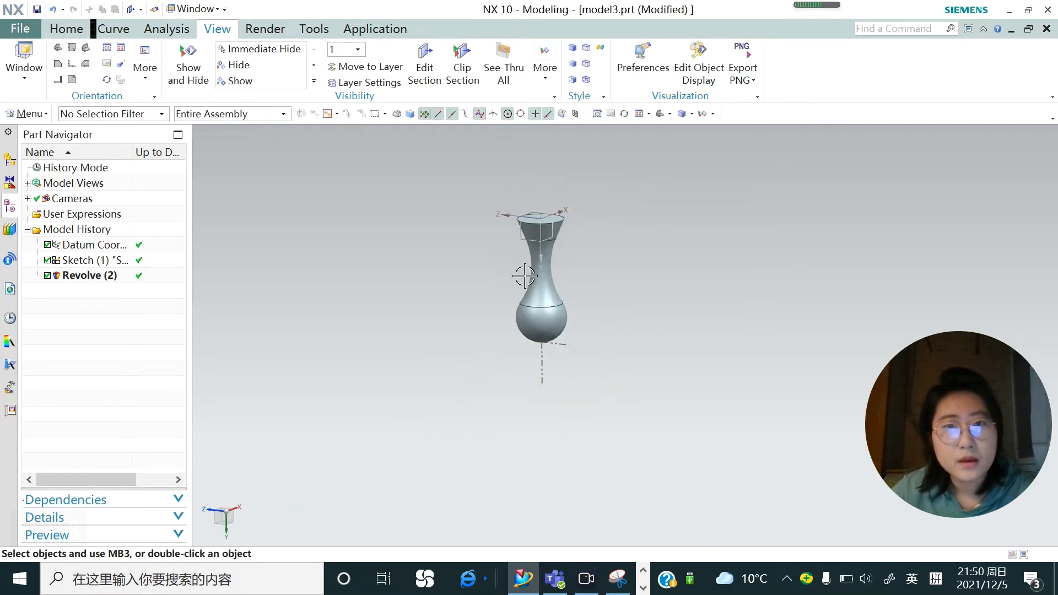
Step: Add a line about 26.6 mm long to the profile sketch from the origin to the second arc's end on the axis, and finish the sketch
double_click(99, 278)
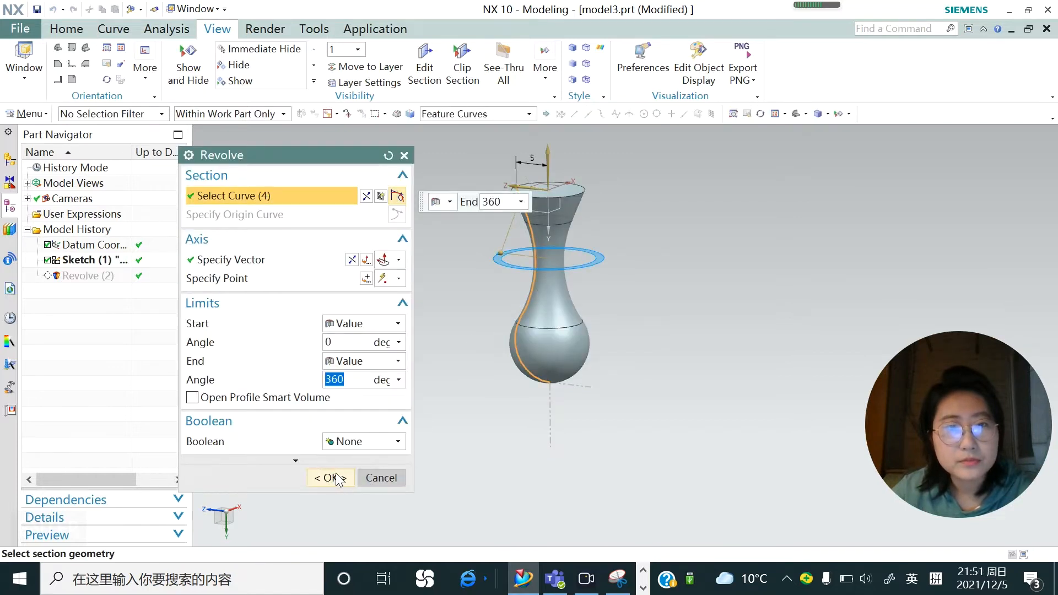
left_click(368, 479)
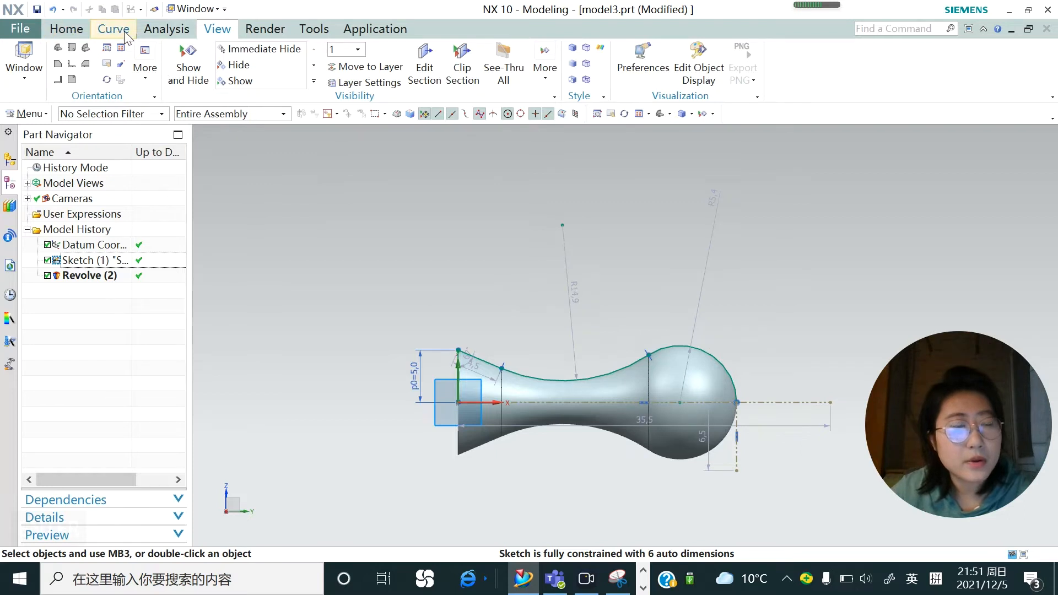
left_click(83, 33)
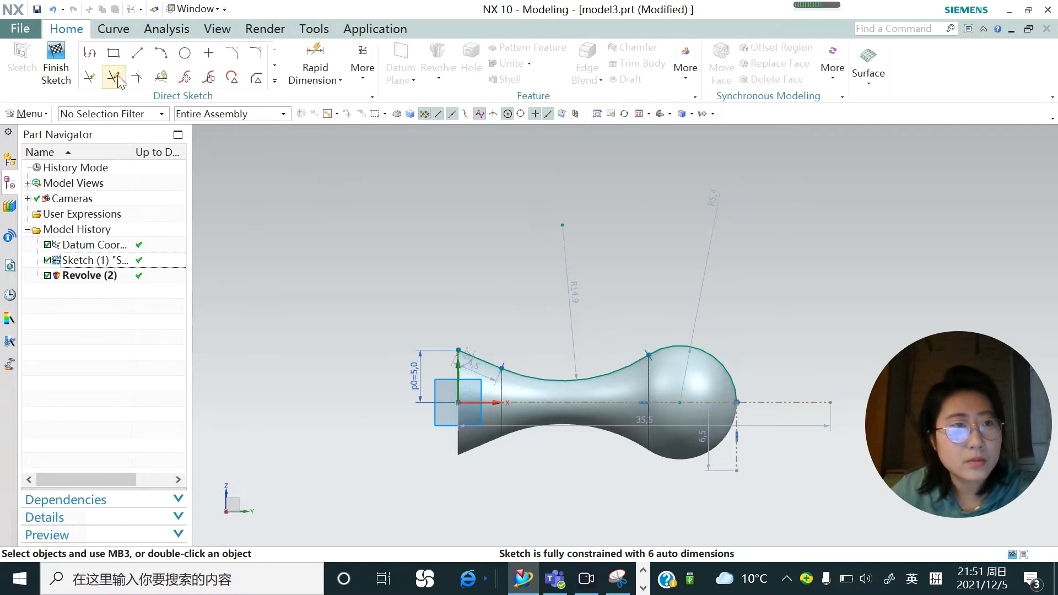
left_click(141, 55)
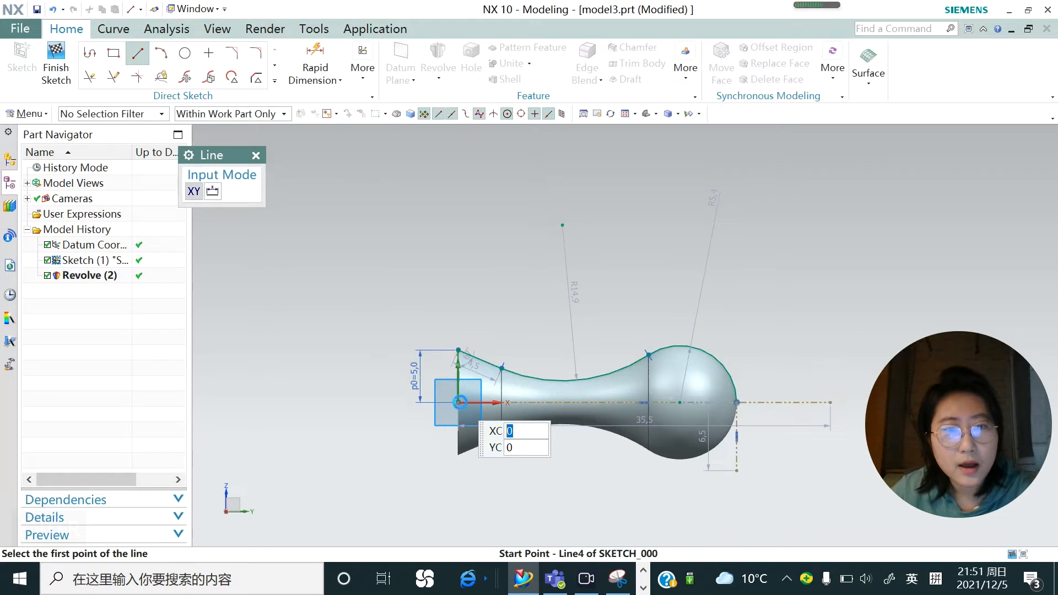
left_click(458, 402)
left_click(736, 403)
left_click(57, 61)
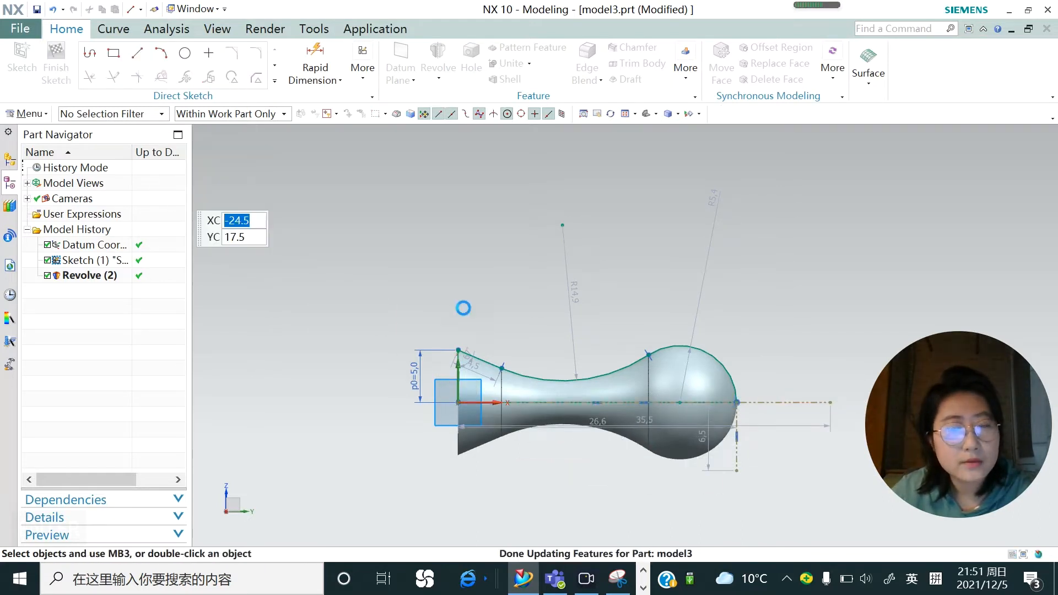
Step: Section the revolved body again with one plane and examine the cut face from several angles
middle_click_drag(508, 365, 506, 231)
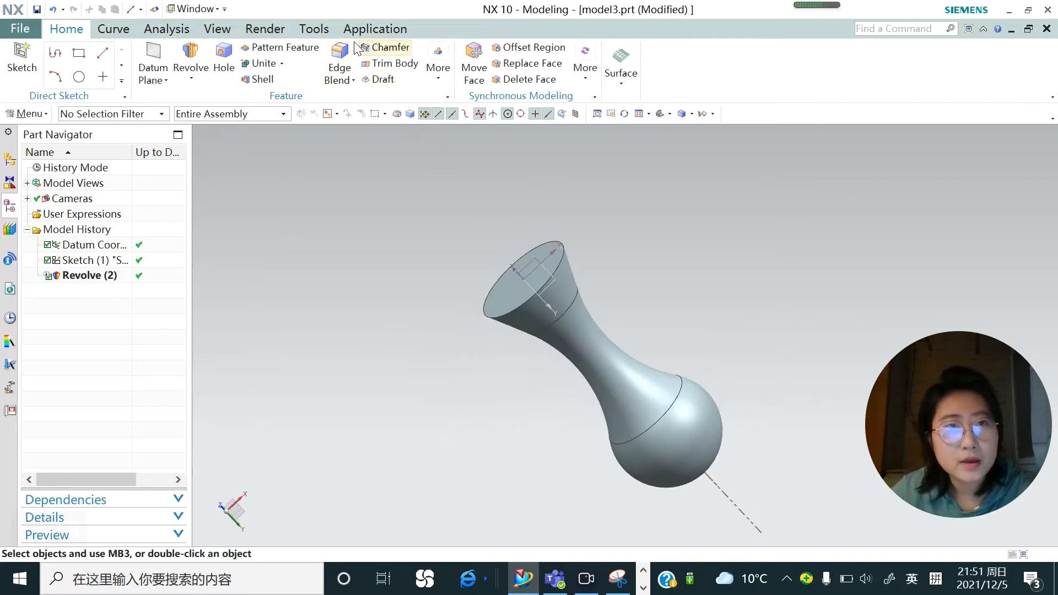
left_click(219, 31)
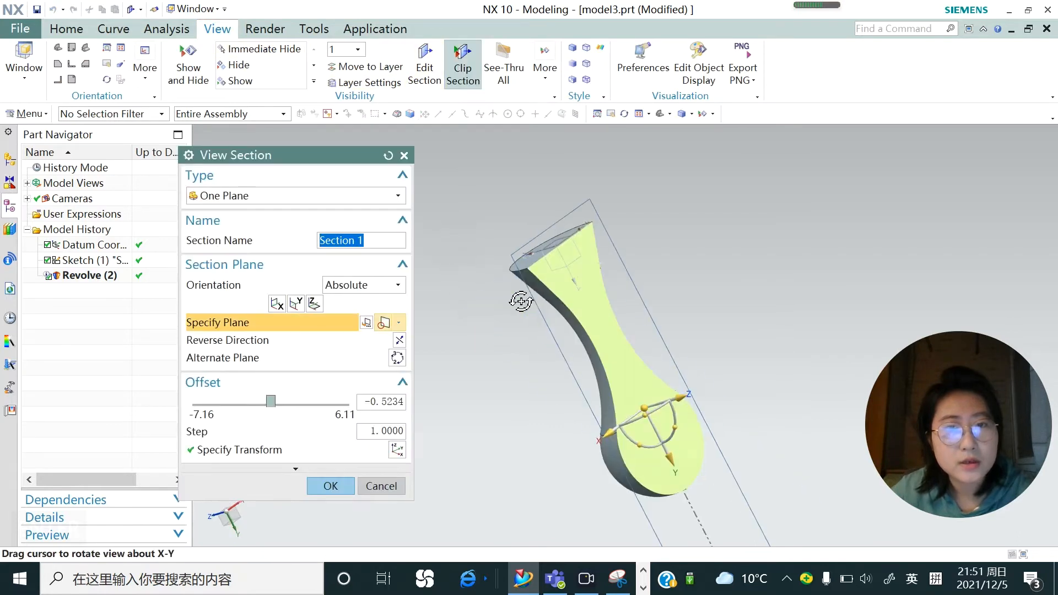
left_click(331, 486)
middle_click_drag(533, 356, 540, 298)
middle_click_drag(668, 386, 619, 347)
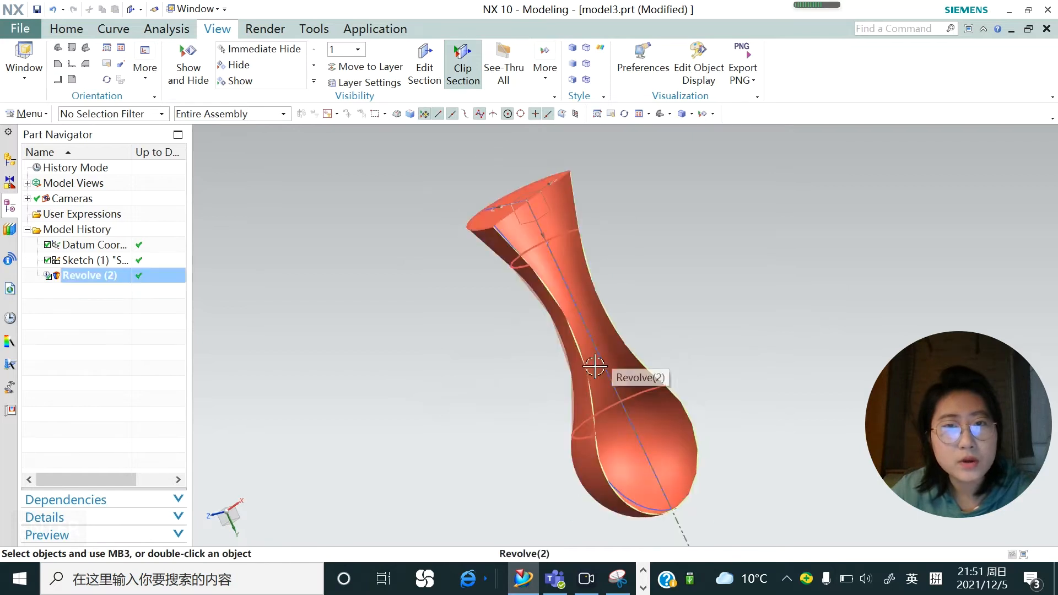
mouse_move(531, 378)
middle_mouse_down()
mouse_move(525, 403)
mouse_move(512, 380)
middle_mouse_up()
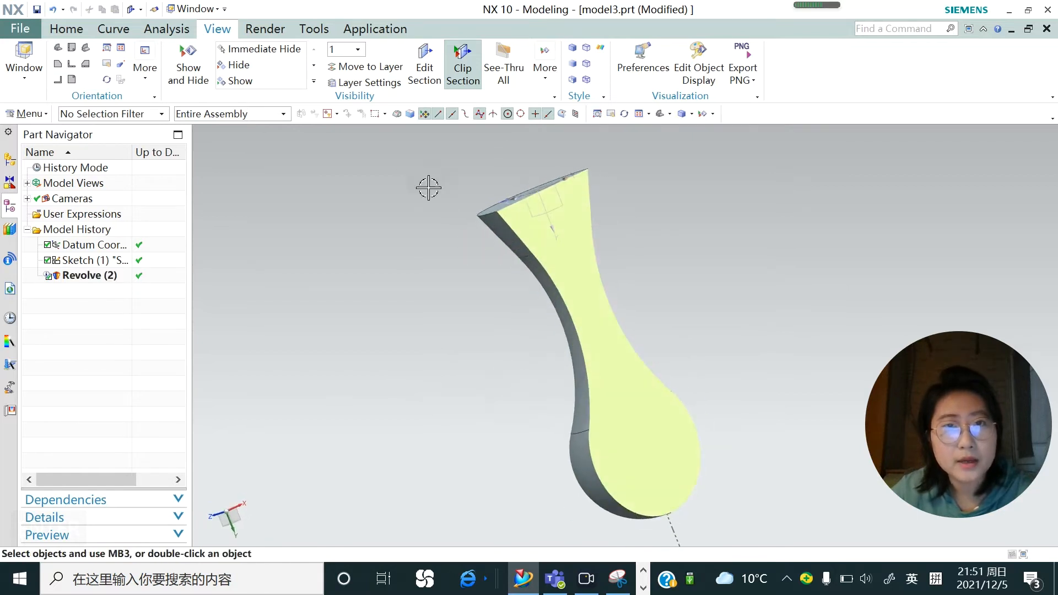
middle_click_drag(508, 243, 482, 267)
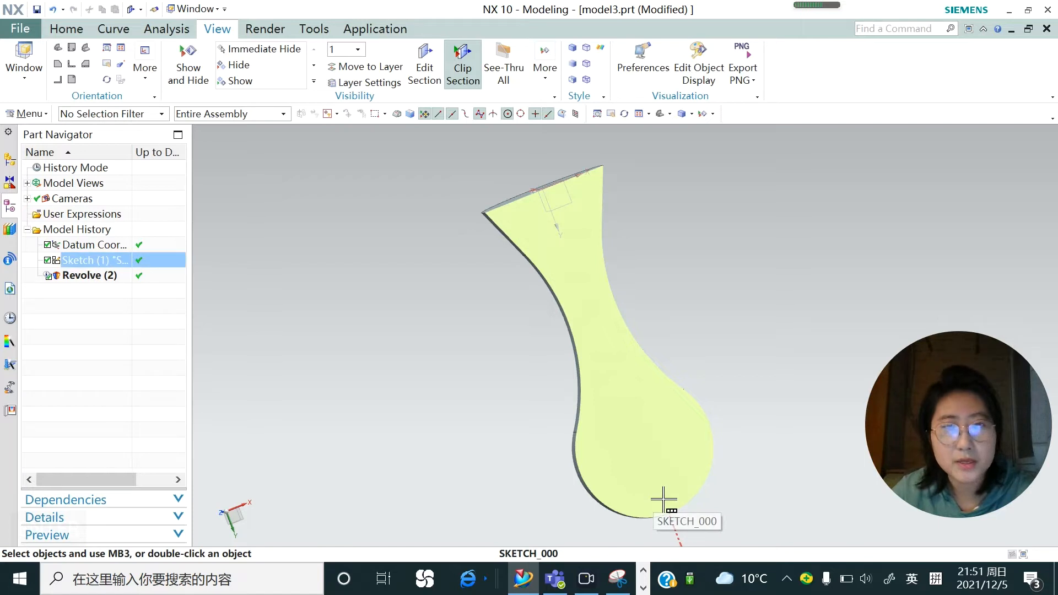
scroll(577, 324, "up", 1)
scroll(537, 287, "down", 2)
middle_click_drag(527, 314, 518, 250)
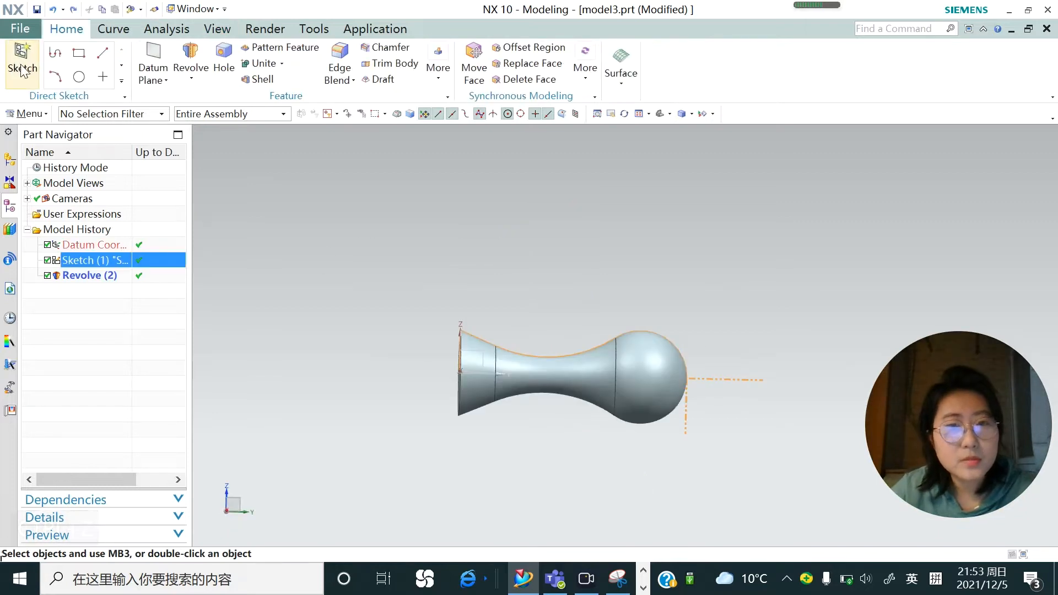
Step: Create a sketch on the YZ plane and draw a shallow arc about 18.4 mm wide with a radius of about 21.3 mm beside the body
left_click(420, 368)
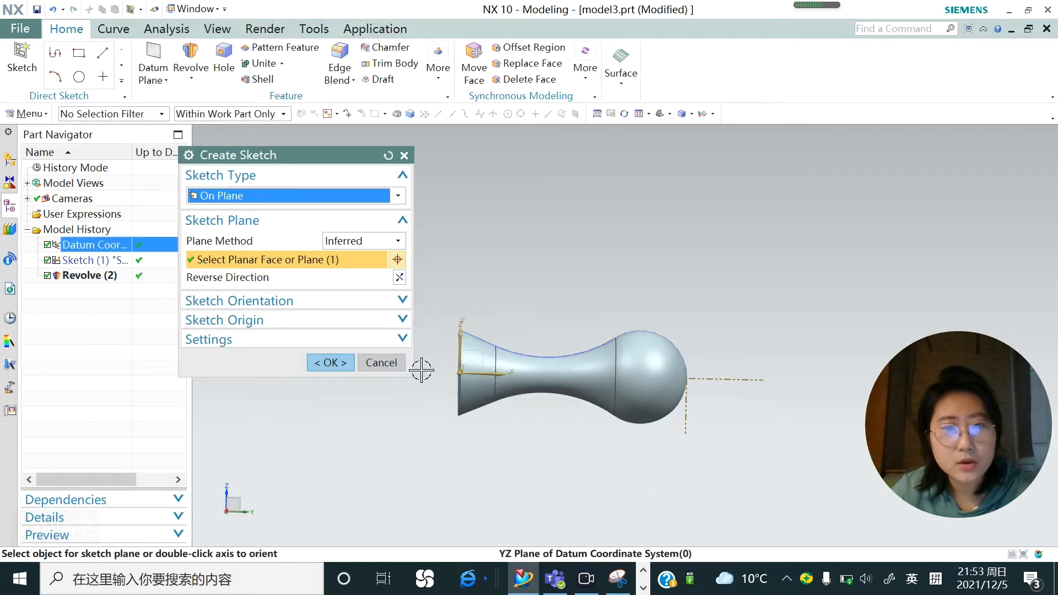
left_click(330, 364)
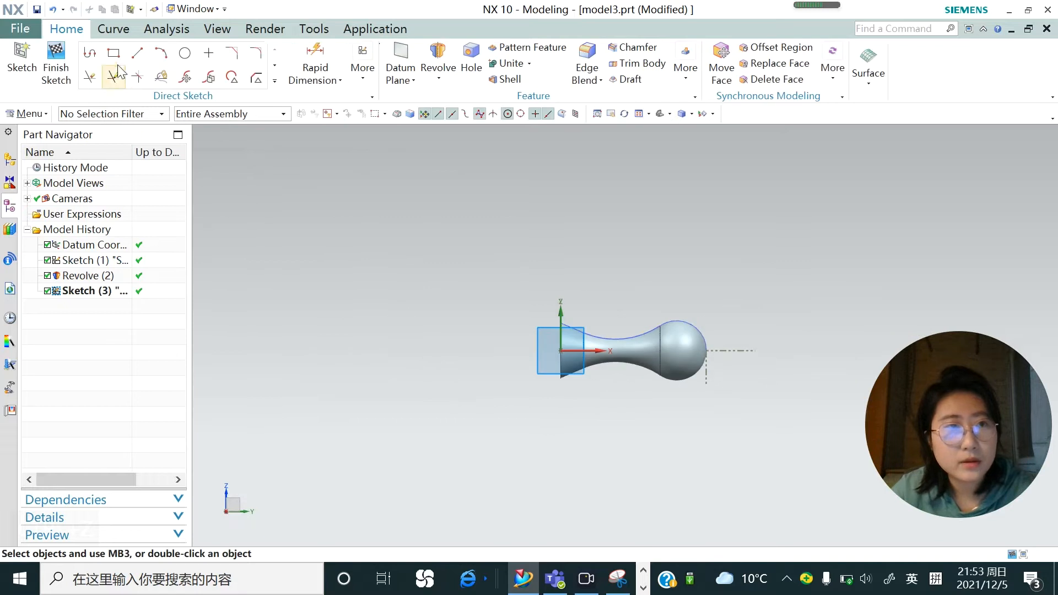
scroll(390, 360, "up", 1)
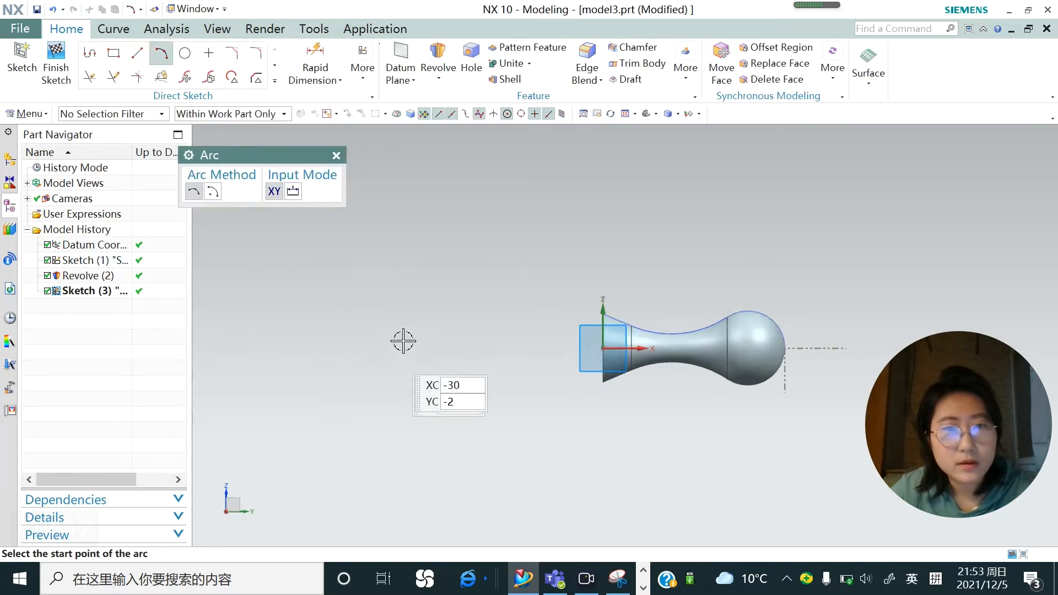
left_click(392, 300)
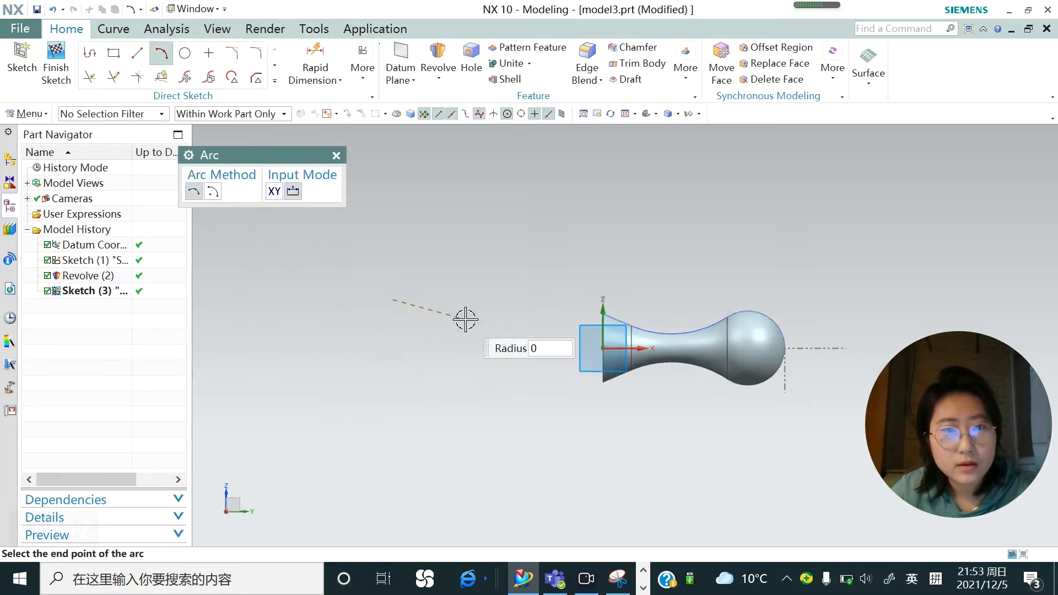
left_click(519, 310)
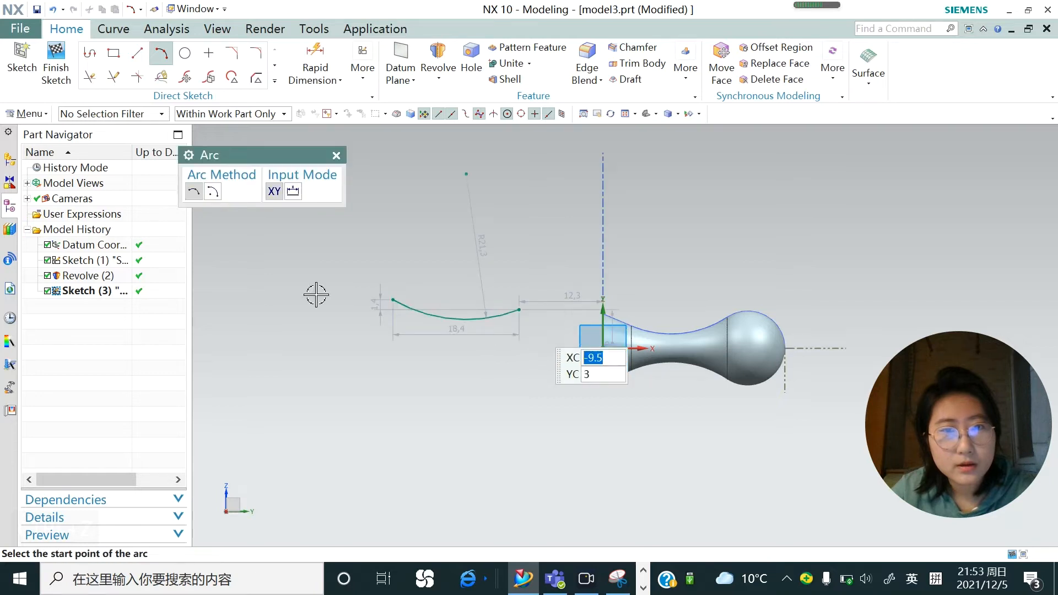
Step: Add an arc of about 4.5 mm radius bulging upward, starting at the first arc's end nearest the existing body
left_click(161, 53)
left_click(519, 310)
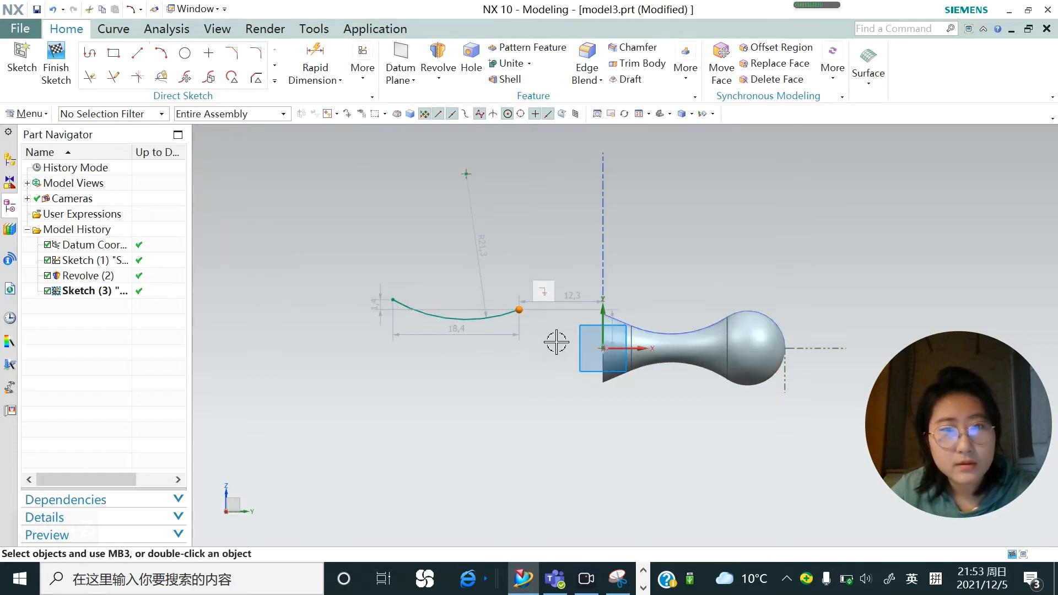
left_click(161, 53)
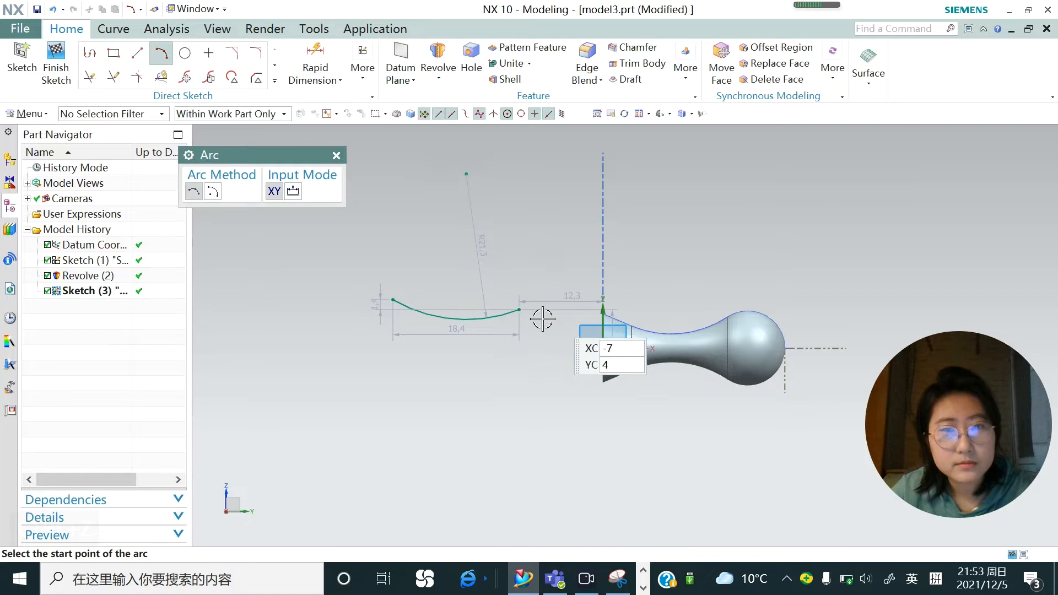
left_click(519, 310)
left_click(560, 336)
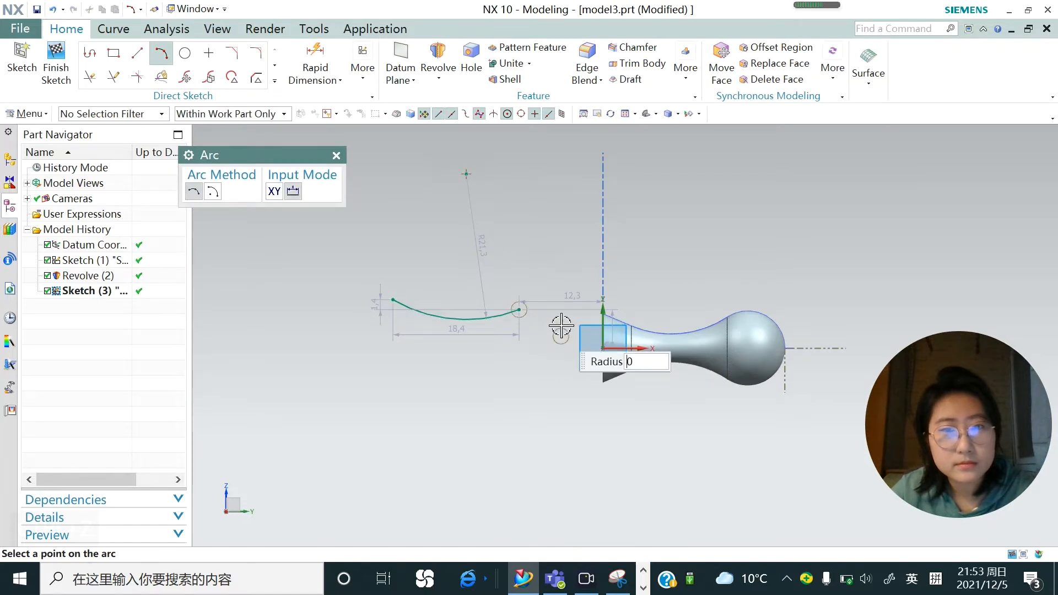
left_click(559, 319)
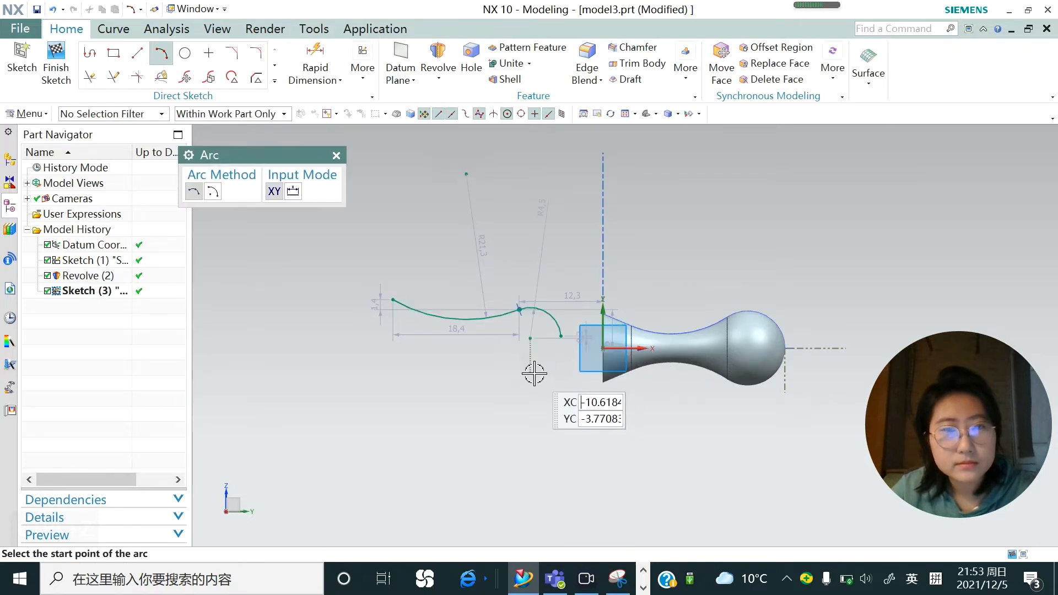
key("Escape")
Step: Draw a horizontal line about 36.5 mm long from the second arc's lower end, extending beyond the profile, and convert it to reference
left_click(138, 56)
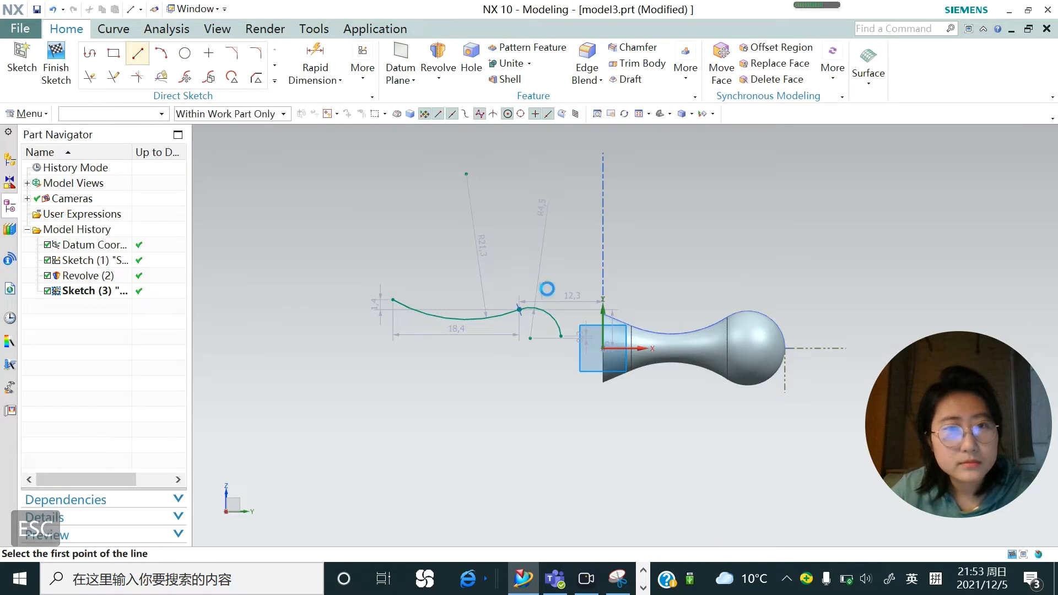
left_click(560, 335)
key("Escape")
right_click(342, 336)
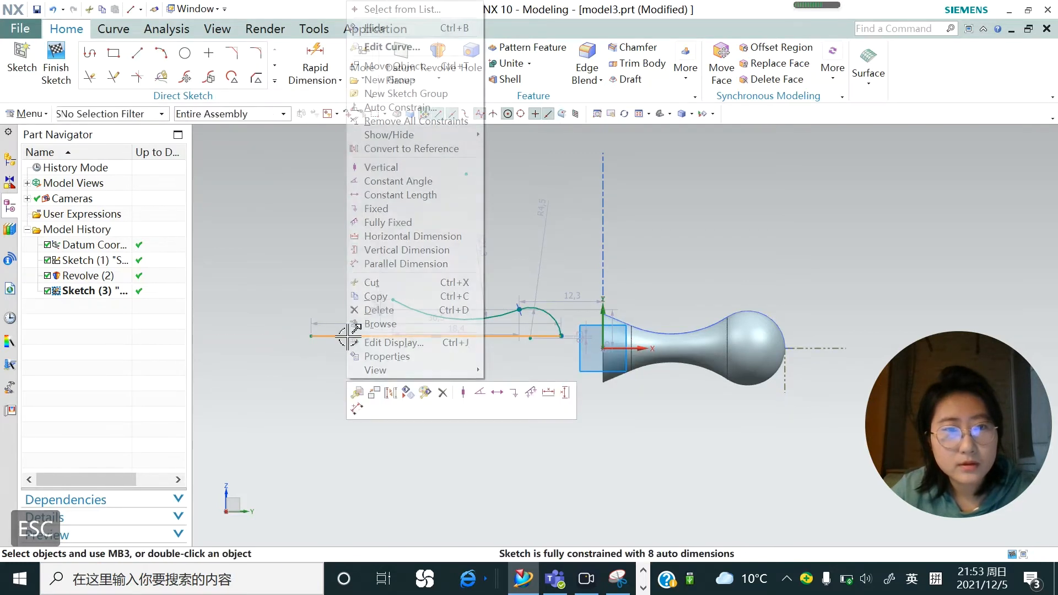
left_click(390, 392)
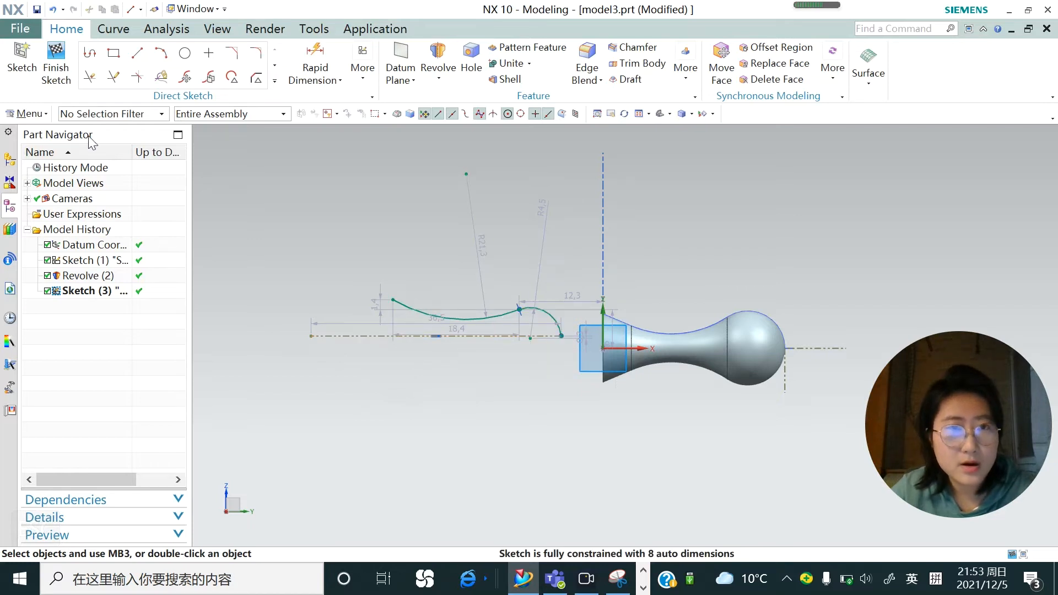
Step: Revolve the two connected arcs 360° about the horizontal reference line as a separate body without a Boolean operation
left_click(438, 61)
left_click_drag(316, 154, 174, 147)
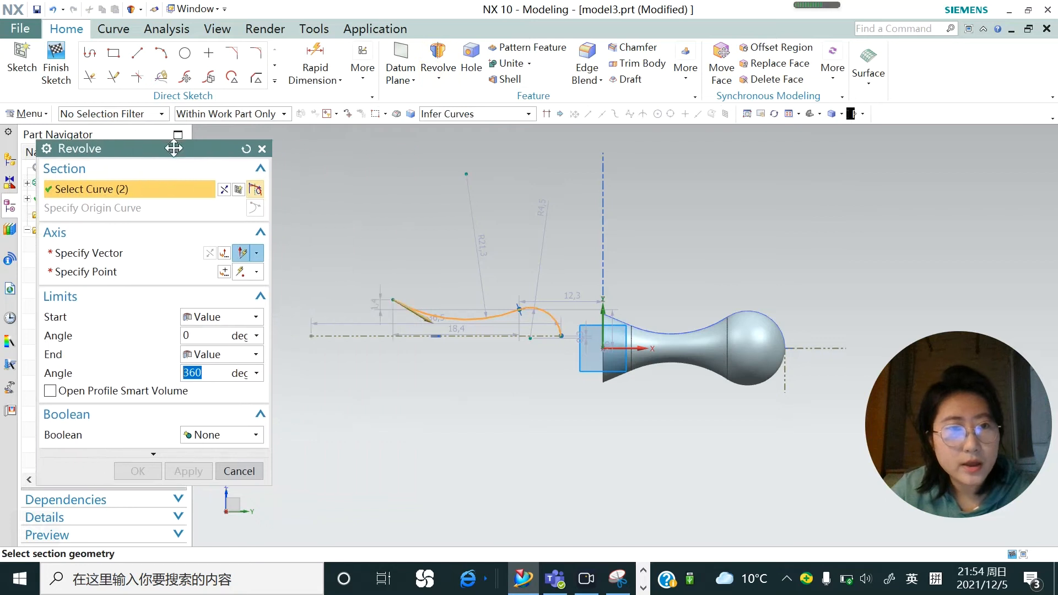
left_click(83, 255)
left_click(360, 335)
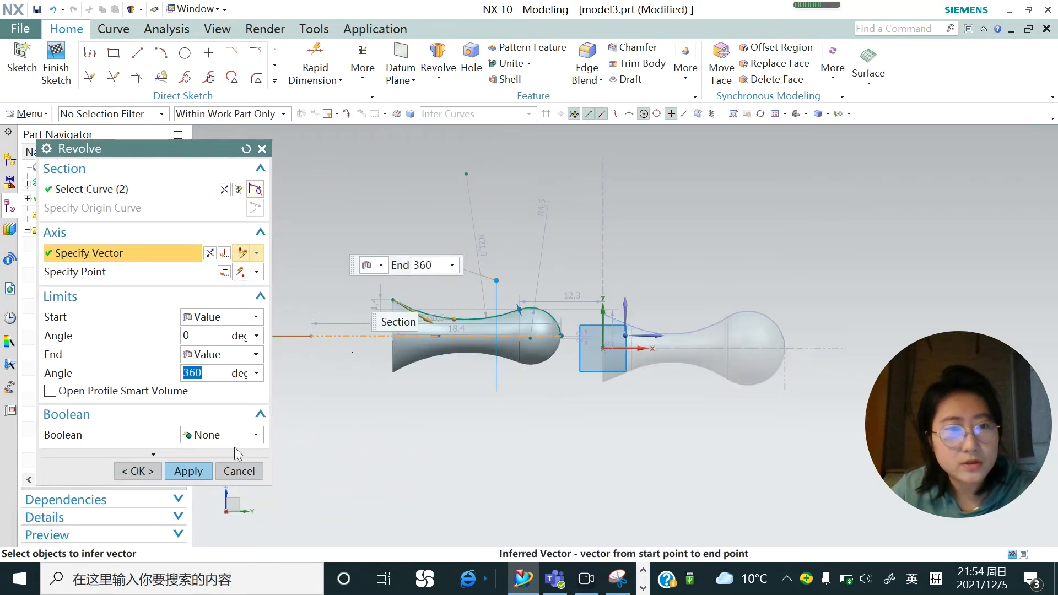
left_click(197, 475)
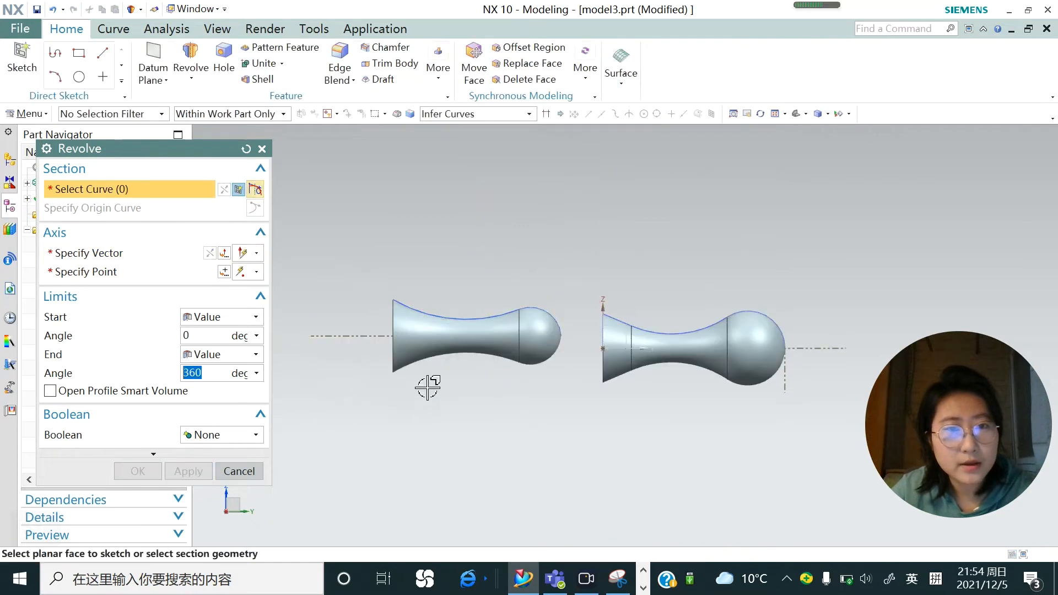
middle_click(453, 352)
key("s")
middle_click(425, 343)
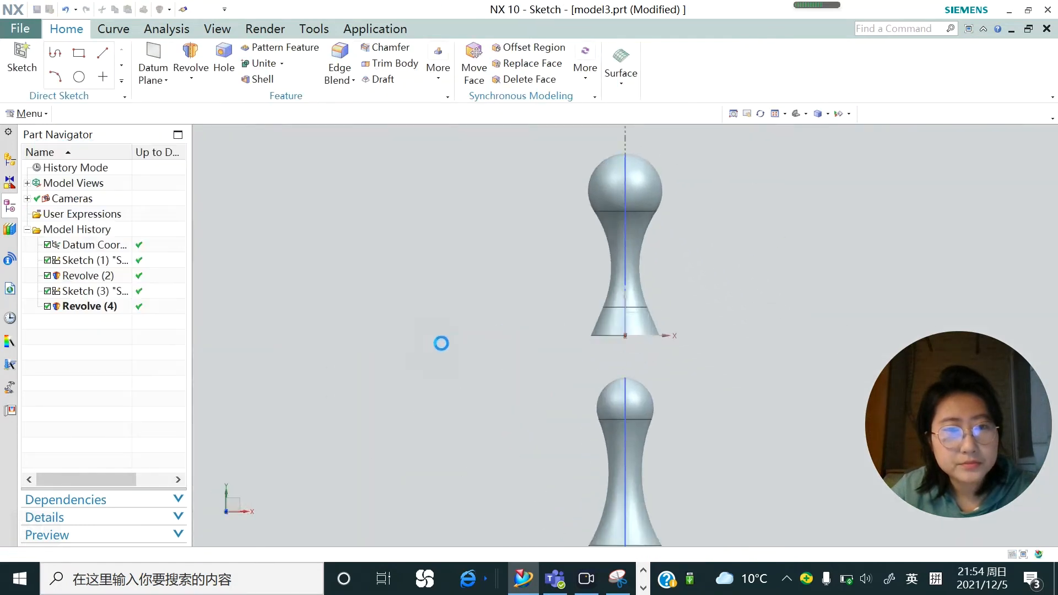
mouse_move(566, 422)
middle_mouse_down()
mouse_move(571, 395)
mouse_move(515, 368)
mouse_move(557, 366)
mouse_move(479, 361)
mouse_move(499, 364)
mouse_move(481, 344)
mouse_move(492, 335)
middle_mouse_up()
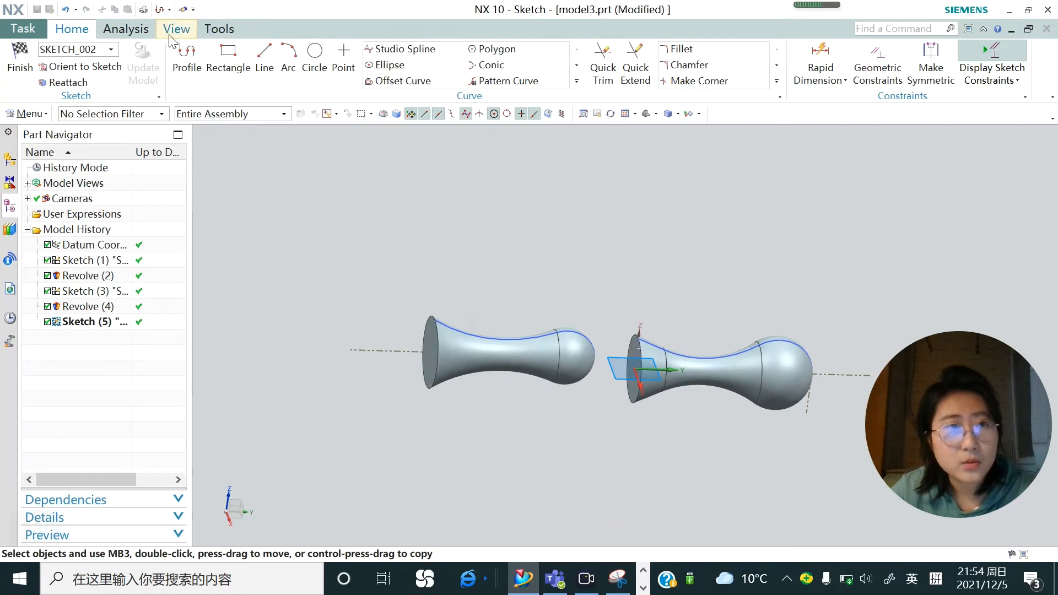
left_click(22, 53)
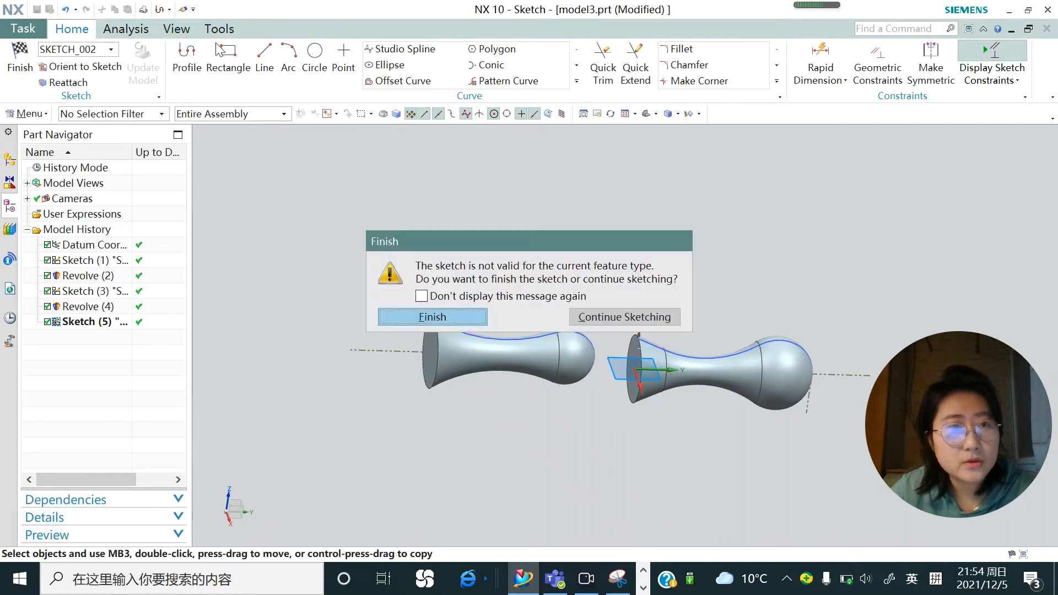
left_click(444, 318)
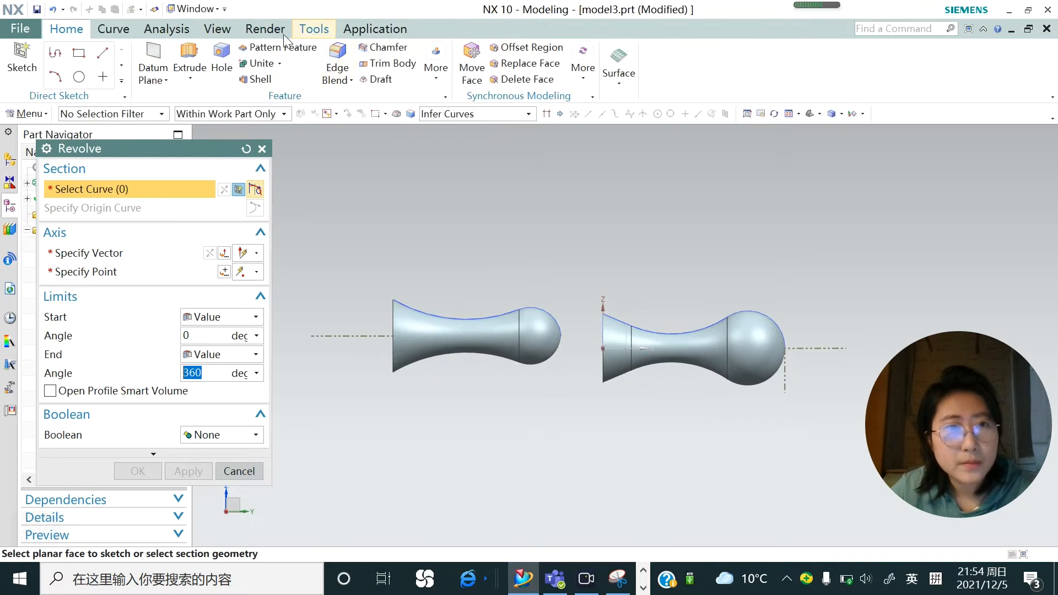
Step: Section both revolved bodies with a one-plane view section, examine their cut faces, and leave the Revolve command
left_click(217, 30)
left_click(424, 63)
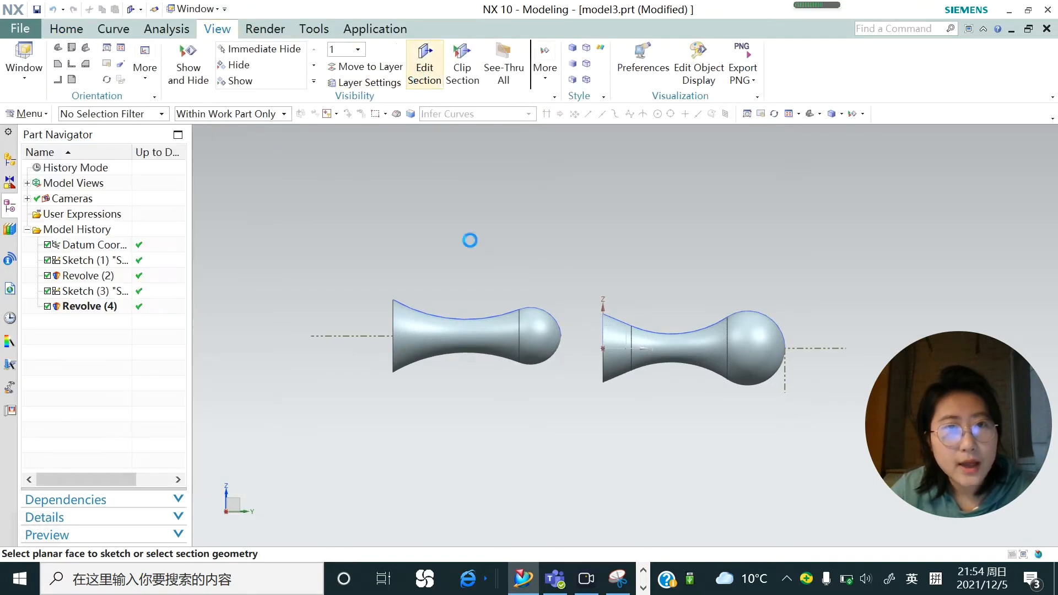
middle_click_drag(486, 401, 484, 436)
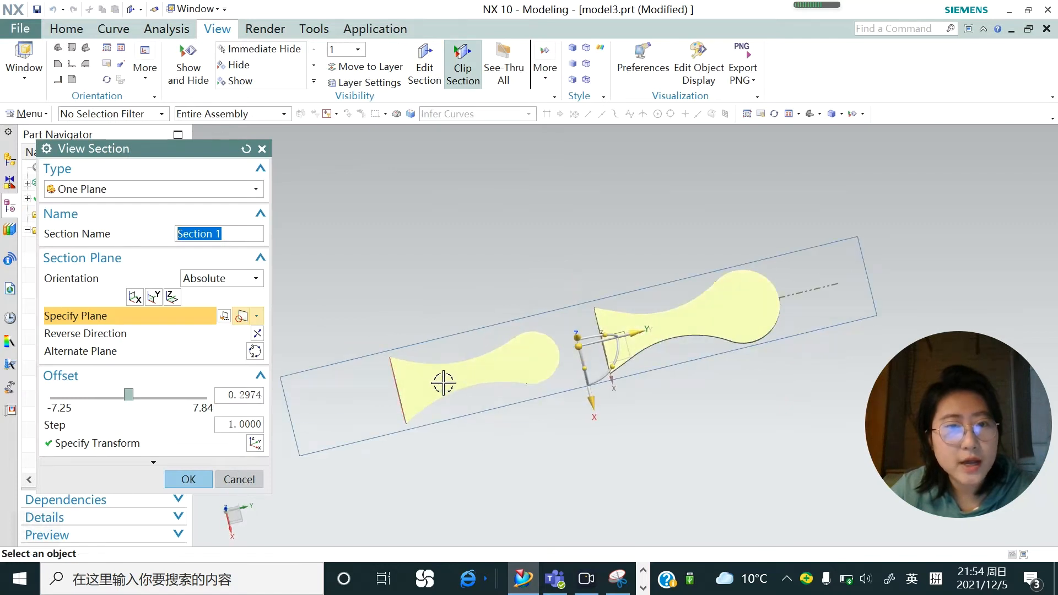
left_click(203, 481)
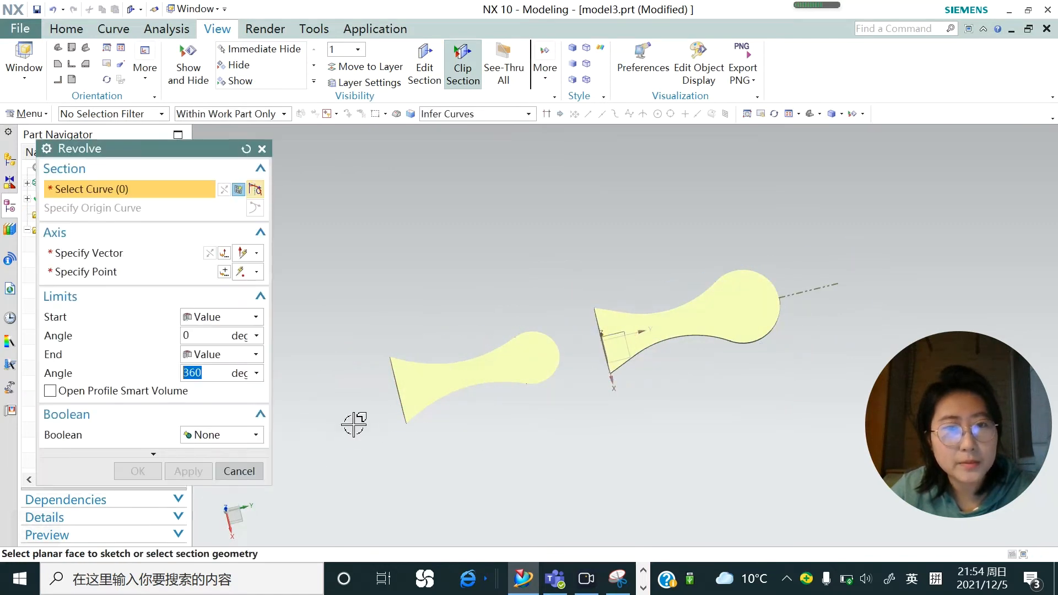
left_click(257, 474)
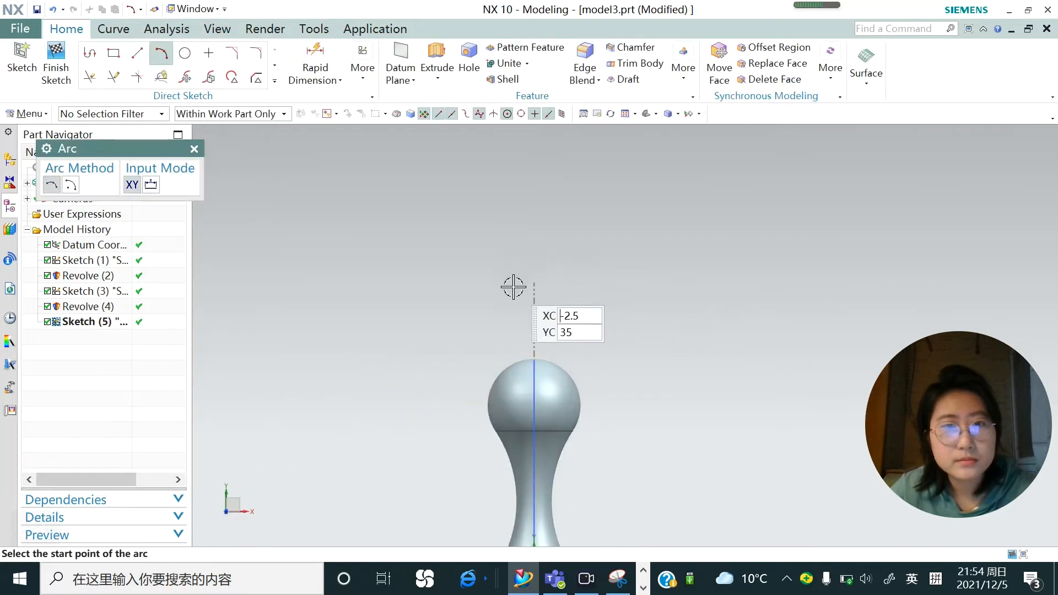
Step: Draw a three-point arc of about 10.7 mm radius above the first body's rounded end, rising away from the axis
left_click(513, 286)
left_click(432, 233)
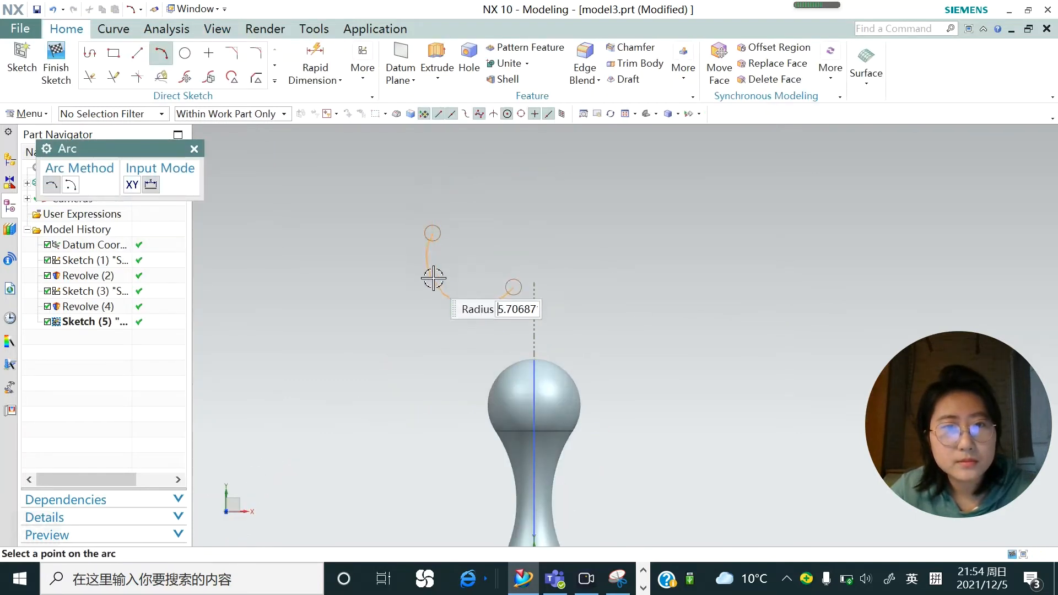
scroll(442, 328, "down", 3)
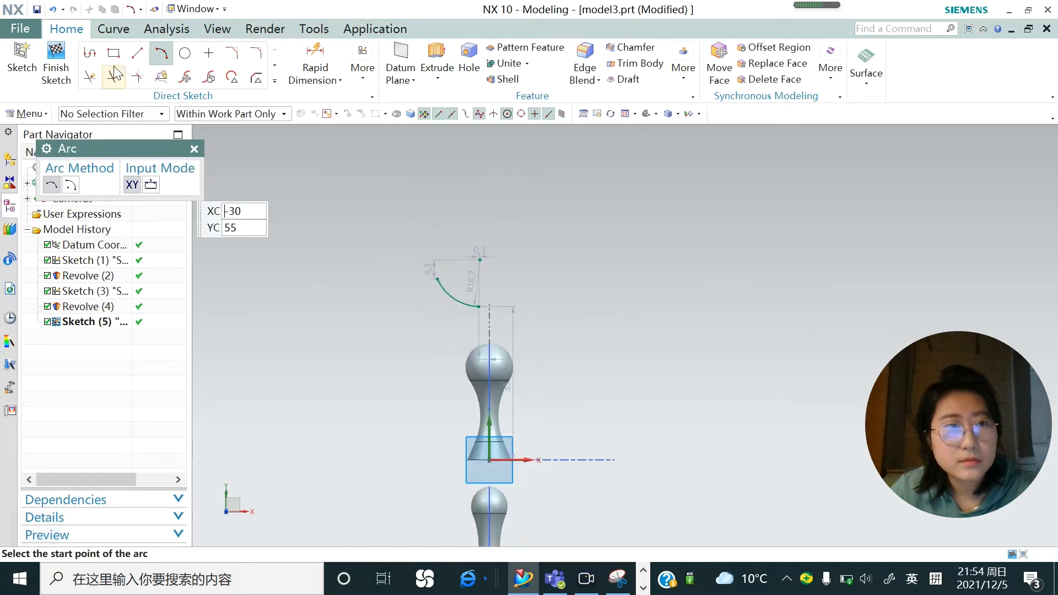
Step: Add a second arc of about 11.2 mm radius from the first arc's upper end, curving over and past its lower end point
left_click(139, 56)
left_click(160, 54)
left_click(438, 279)
scroll(502, 267, "up", 3)
left_click(499, 260)
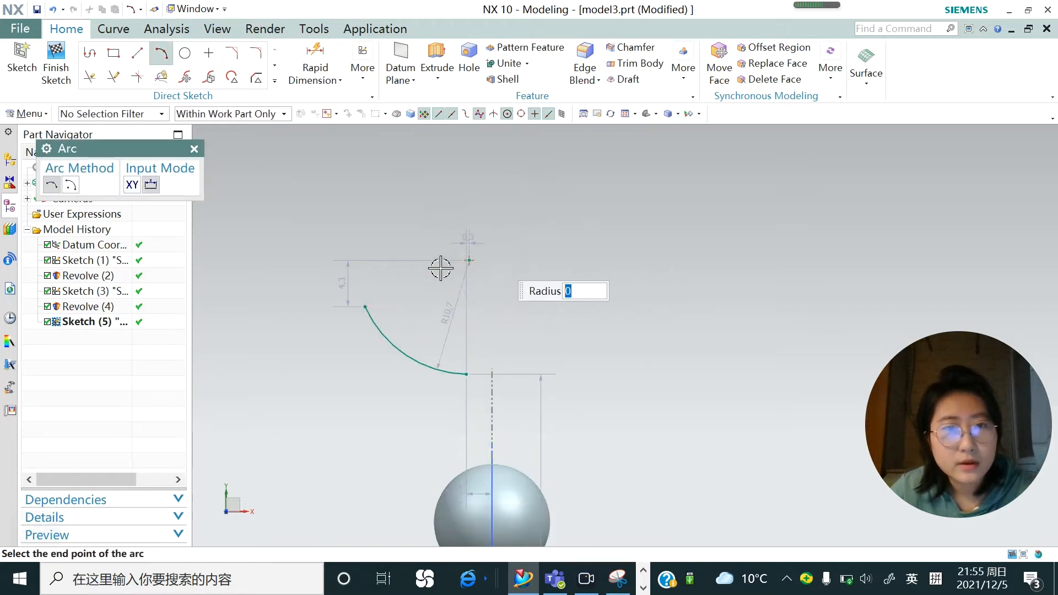
left_click(450, 309)
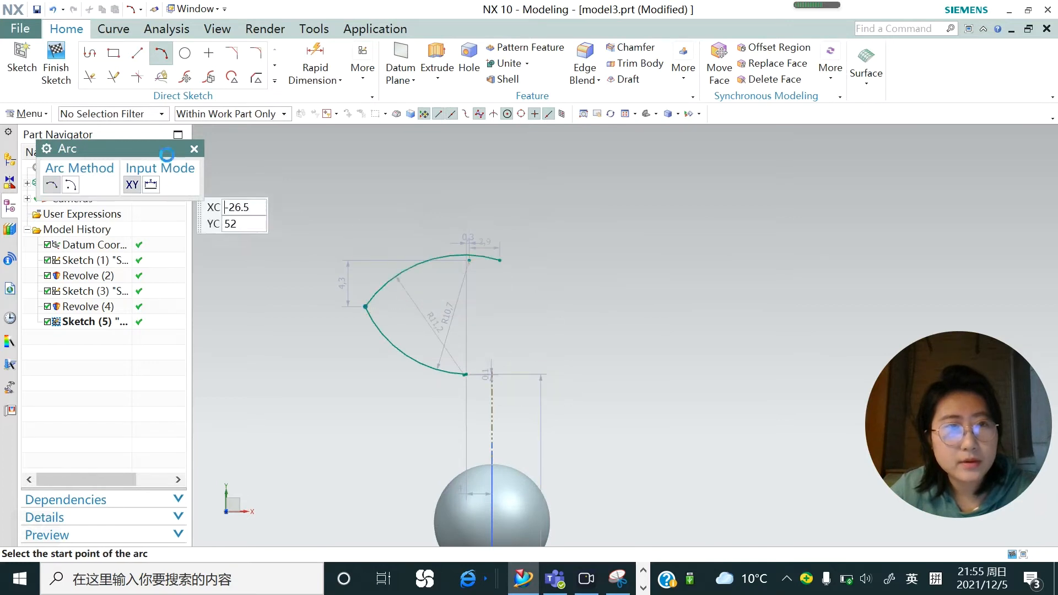
key("Escape")
Step: Draw a vertical line about 18 mm long upward from the first arc's lower end, crossing the upper arc, and convert it to reference
left_click(137, 53)
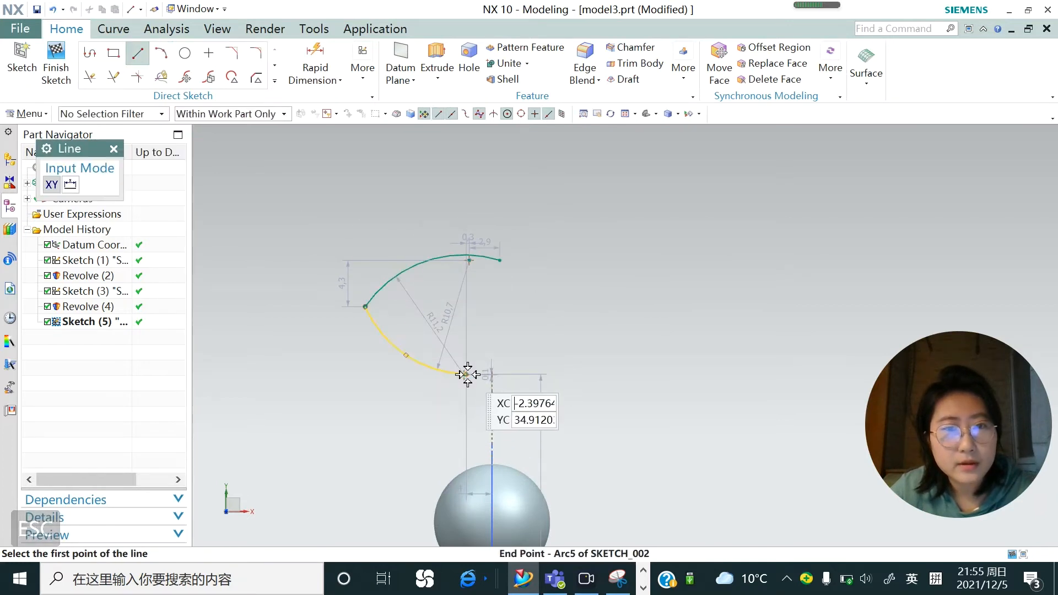
left_click(465, 374)
left_click(463, 182)
key("Escape")
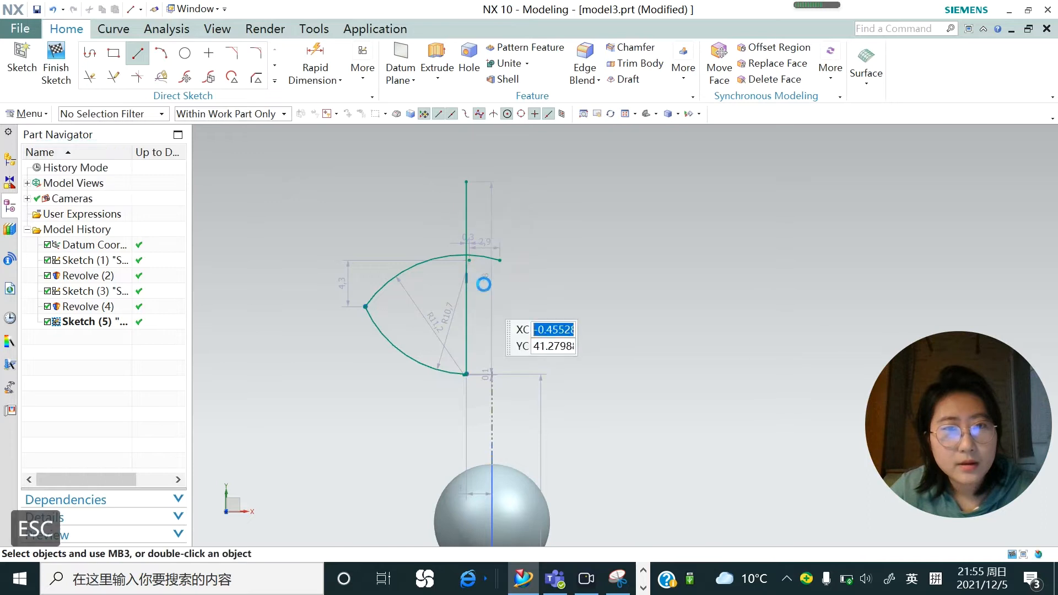
right_click(467, 185)
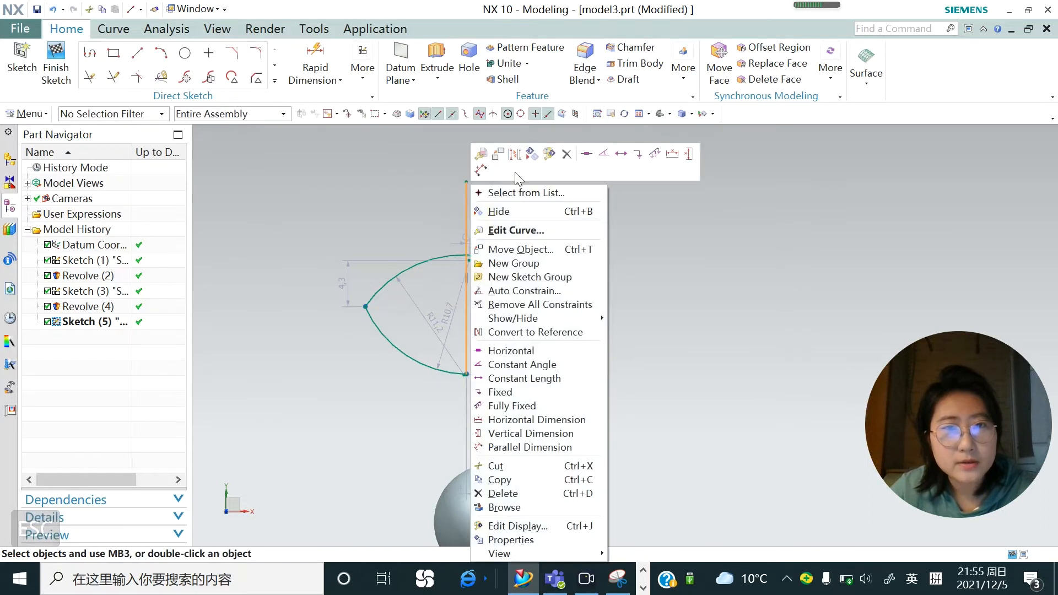
left_click(500, 205)
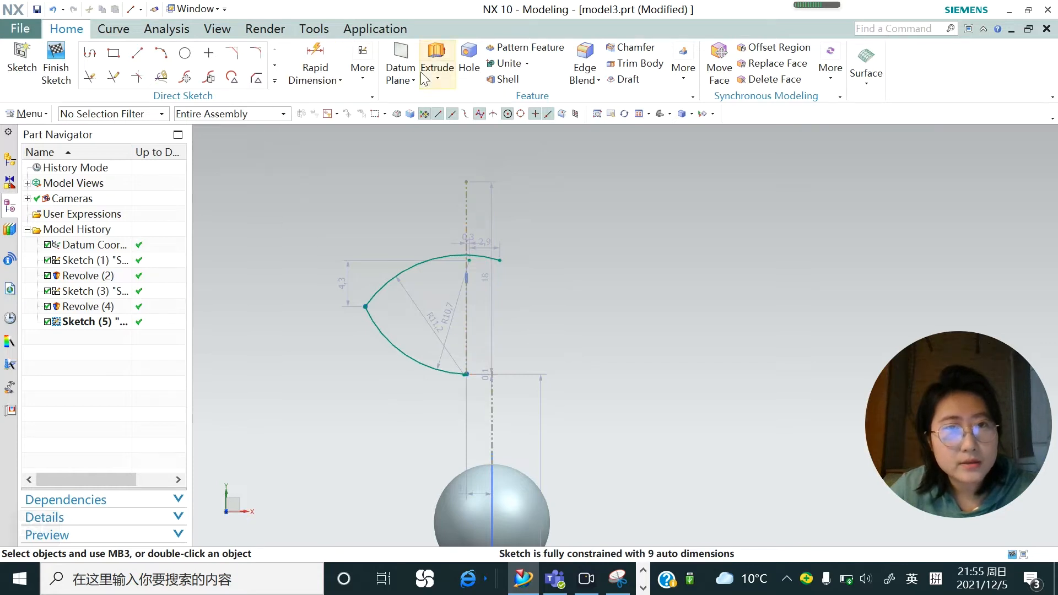
Step: Revolve the two connected arcs 360 degrees about the vertical reference line crossing them, with no Boolean
left_click(454, 112)
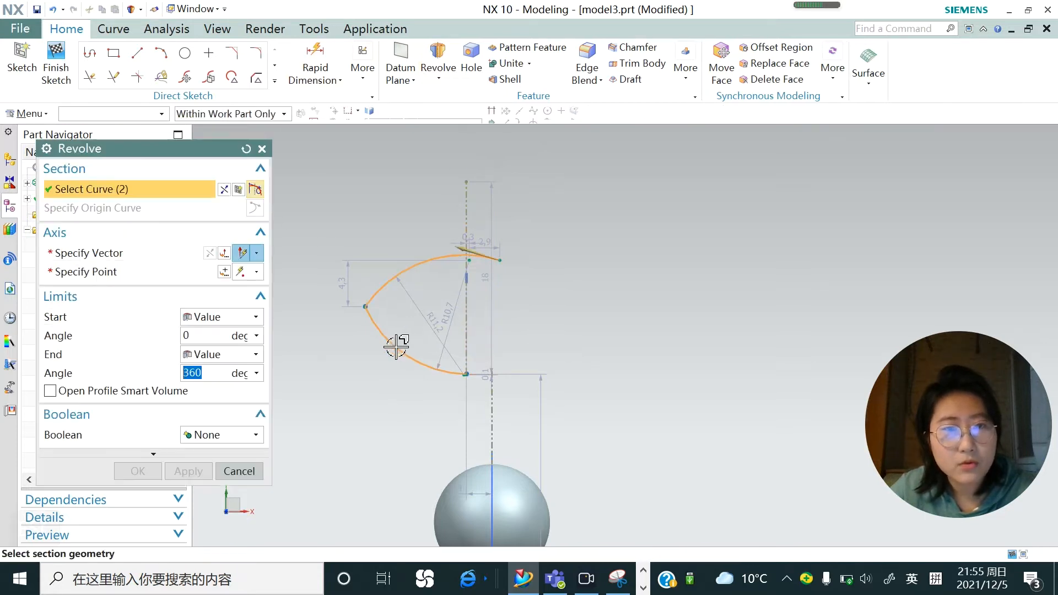
left_click(111, 258)
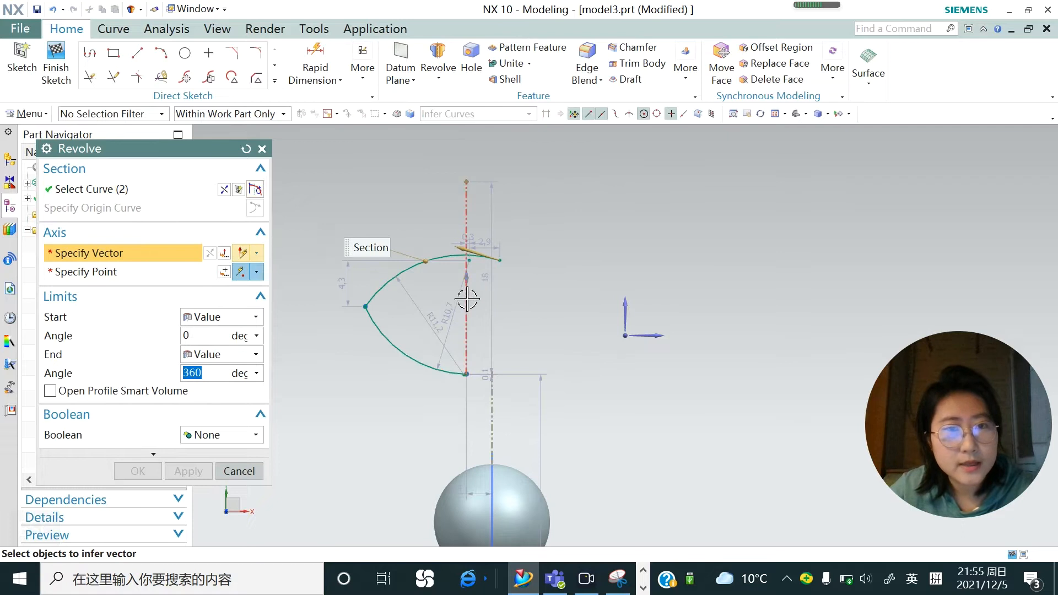
left_click(466, 299)
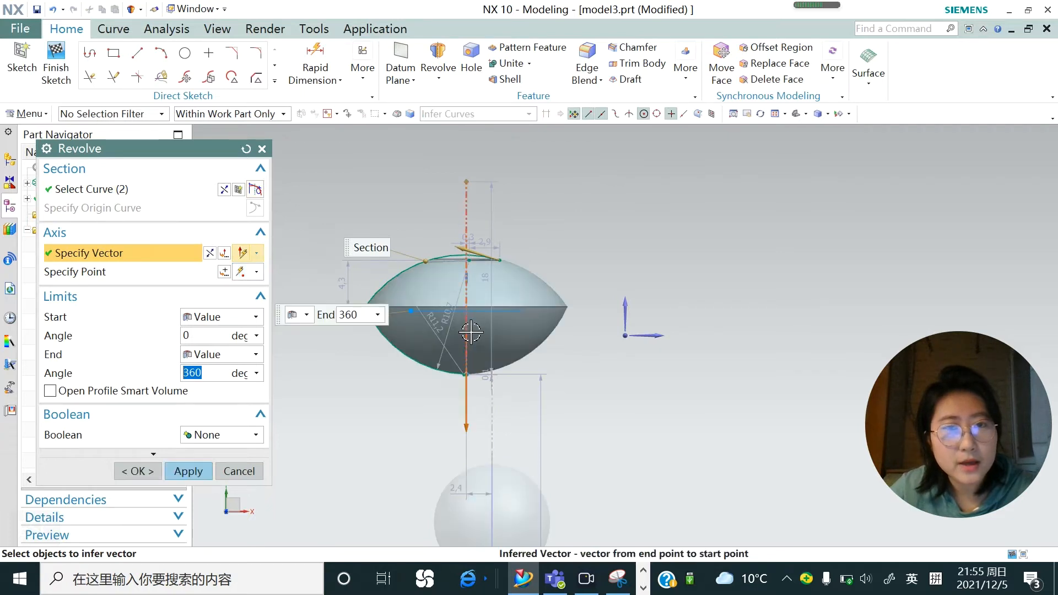
left_click(194, 471)
Step: Section all three revolved bodies with a one-plane view section and examine their cut faces
middle_click_drag(475, 358, 529, 309)
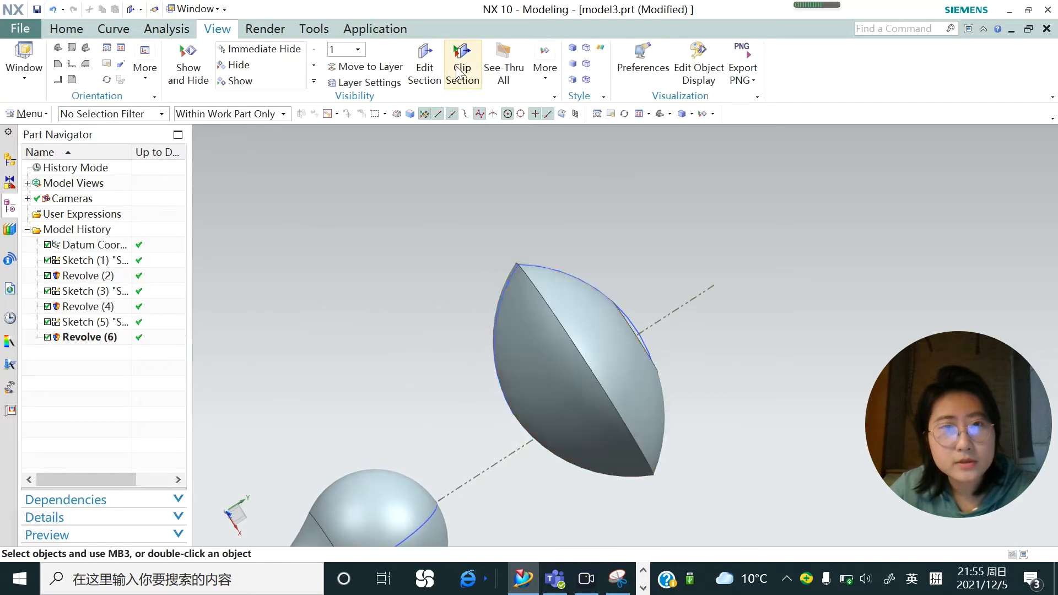
left_click(424, 66)
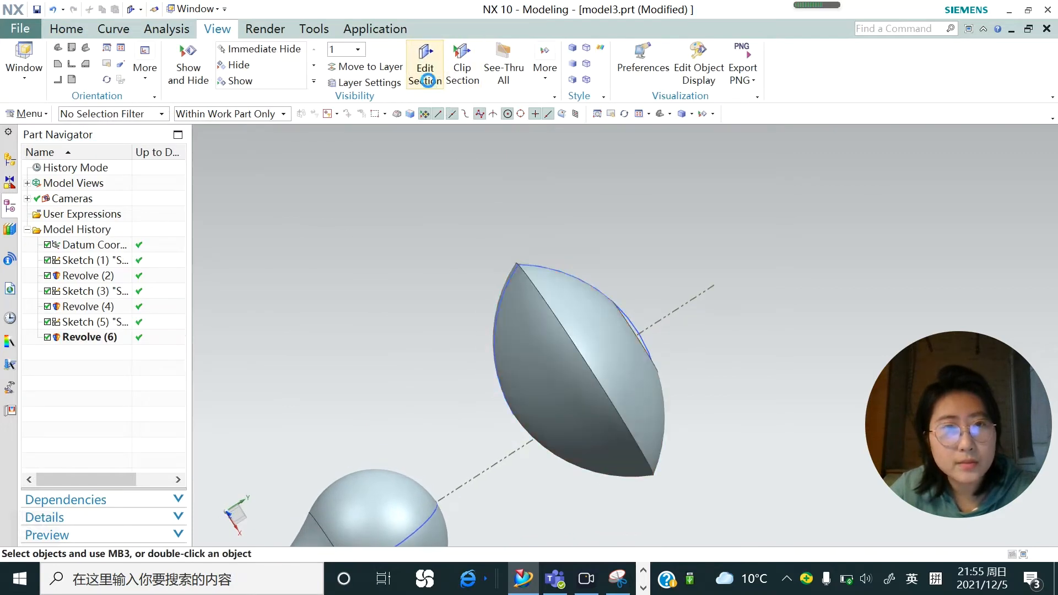
scroll(610, 270, "down", 3)
mouse_move(588, 339)
middle_mouse_down()
mouse_move(559, 350)
mouse_move(586, 359)
mouse_move(584, 336)
mouse_move(576, 342)
middle_mouse_up()
left_click(152, 488)
middle_click_drag(659, 321, 597, 361)
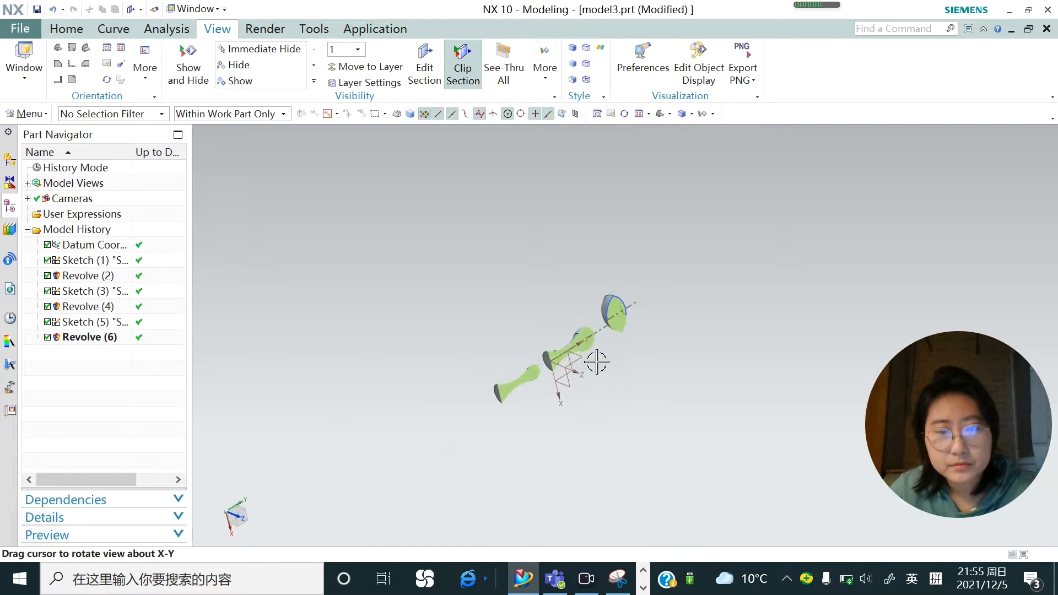
scroll(582, 330, "up", 2)
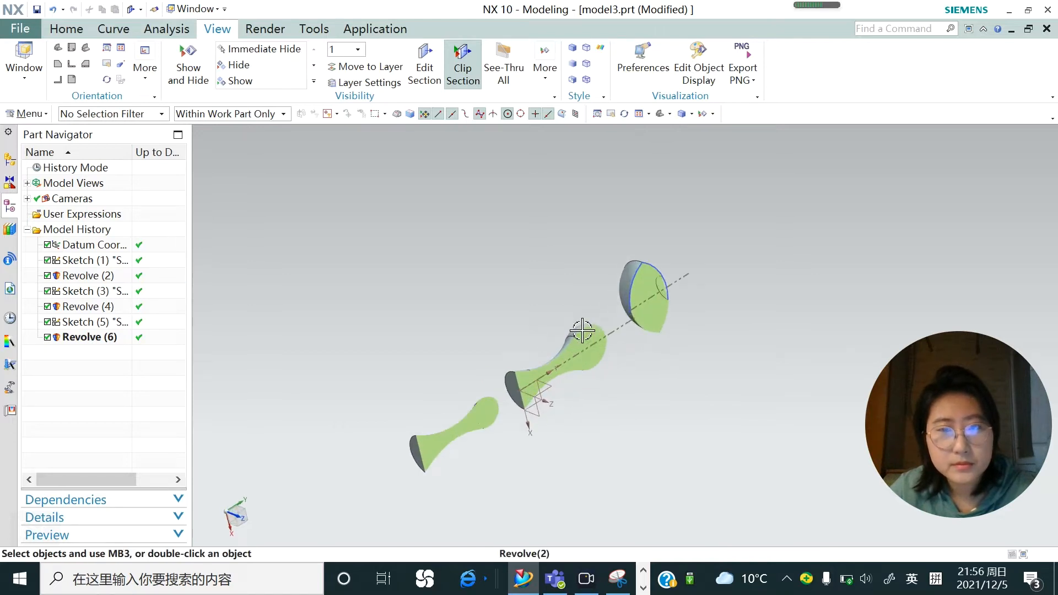
Step: Draw a three-point arc of about 36.5 mm radius below the second body, curving inward toward the axis as it descends
left_click(587, 579)
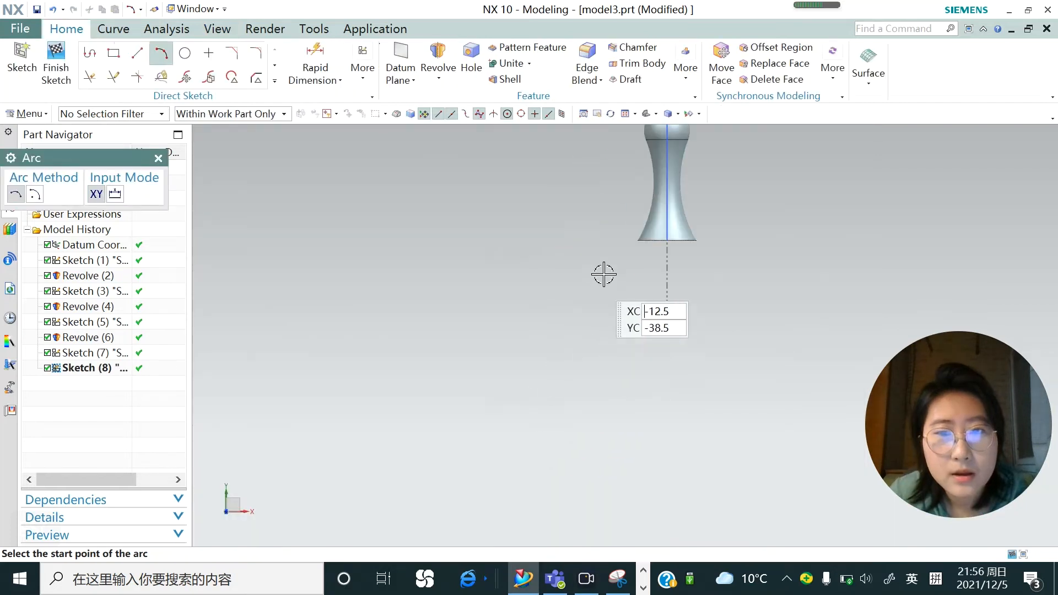
left_click(621, 263)
left_click(649, 384)
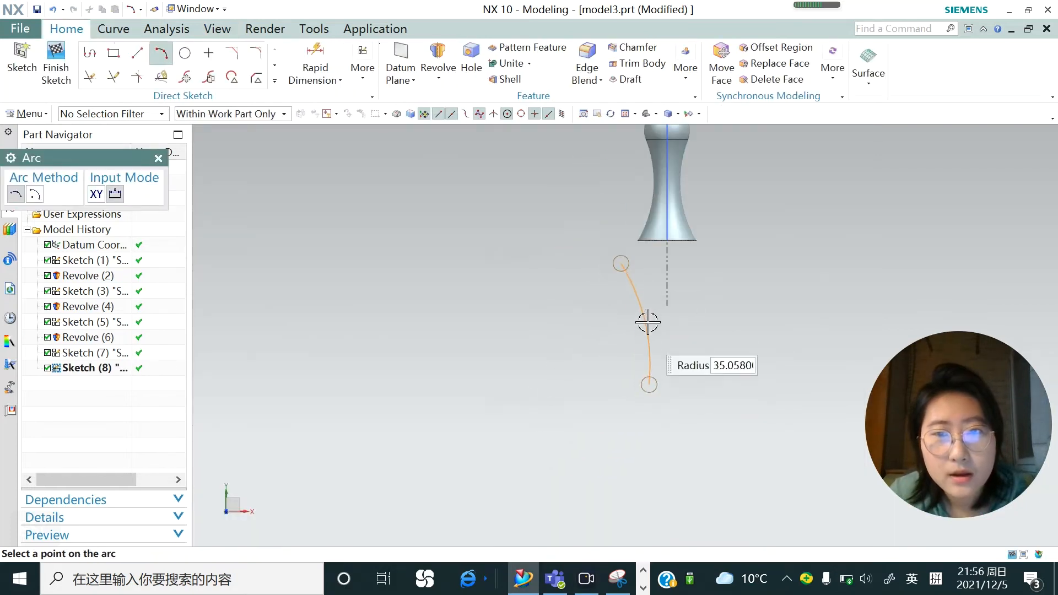
left_click(641, 307)
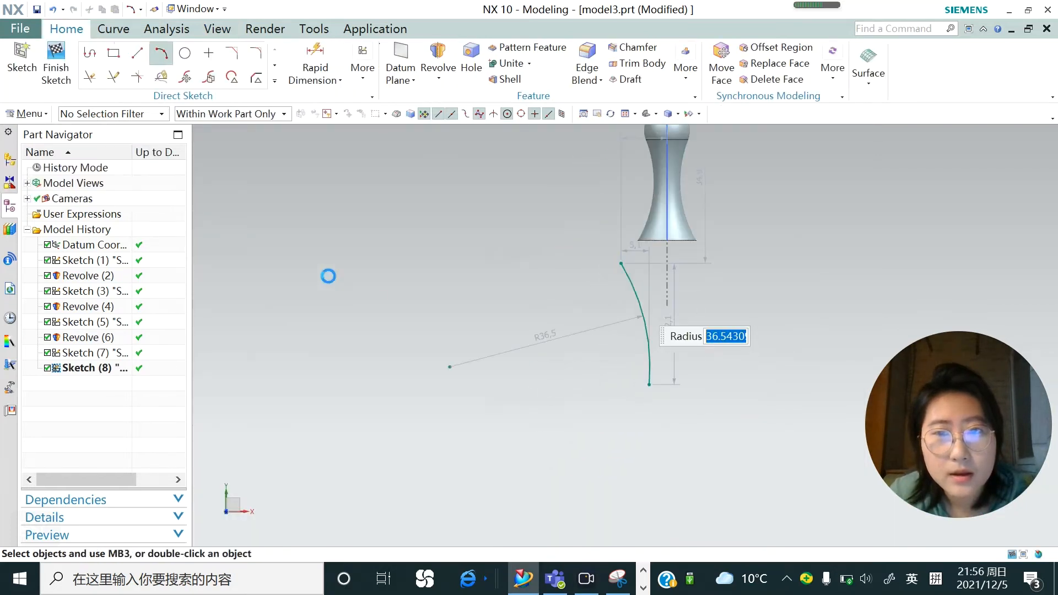
left_click(135, 54)
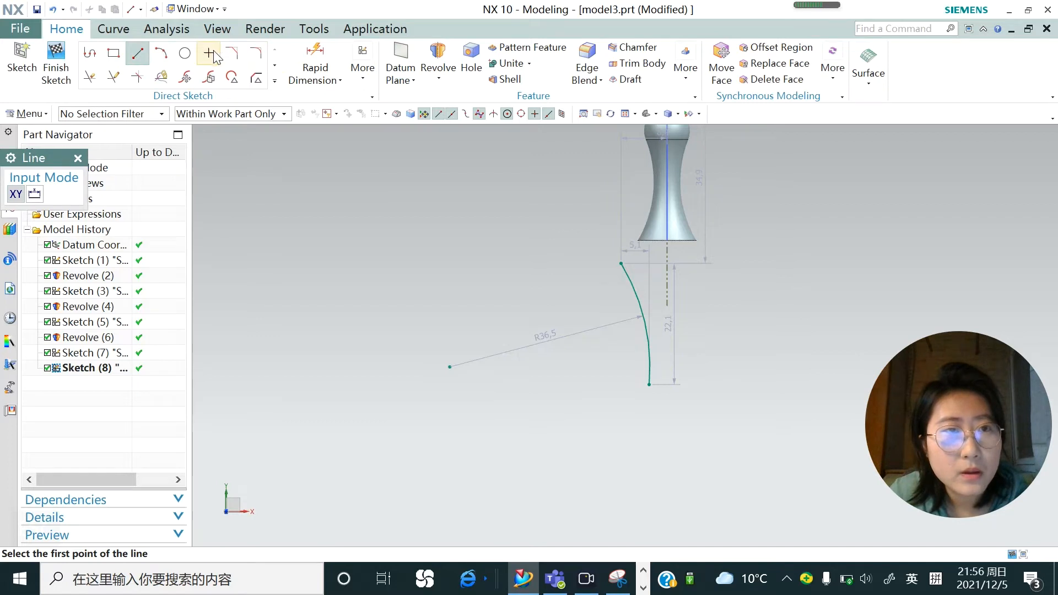
Step: Revolve the single open arc 360 degrees about the vertical reference line below the second body, with no Boolean
left_click(438, 58)
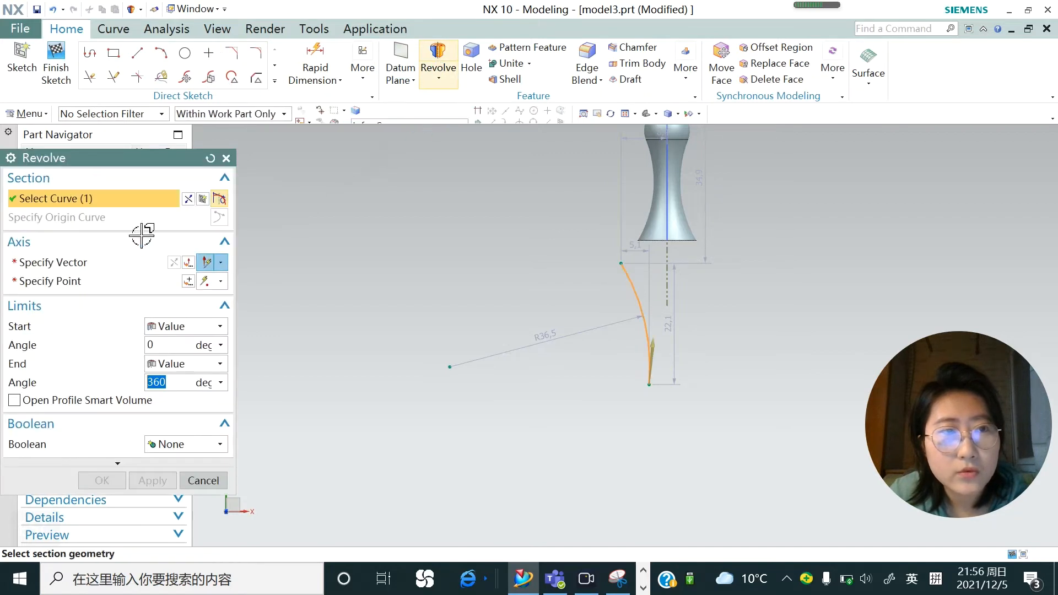
left_click(87, 264)
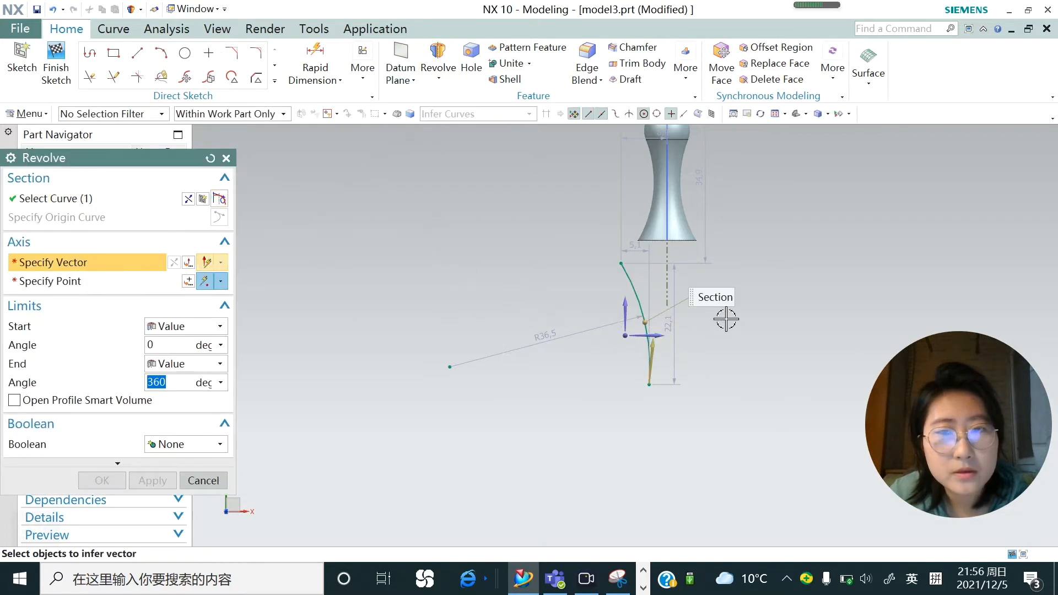
left_click(668, 273)
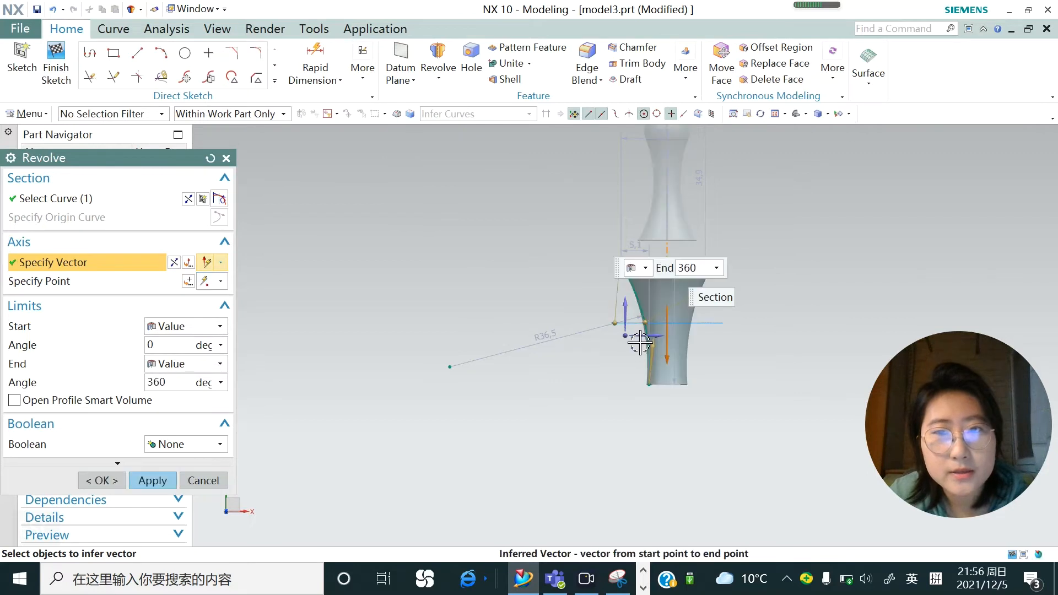
left_click(145, 480)
Step: Section all four revolved bodies with a one-plane view section at 0 offset and examine the newest body's cut face
middle_click_drag(623, 312, 599, 286)
scroll(589, 301, "down", 3)
scroll(573, 307, "up", 3)
scroll(546, 312, "down", 1)
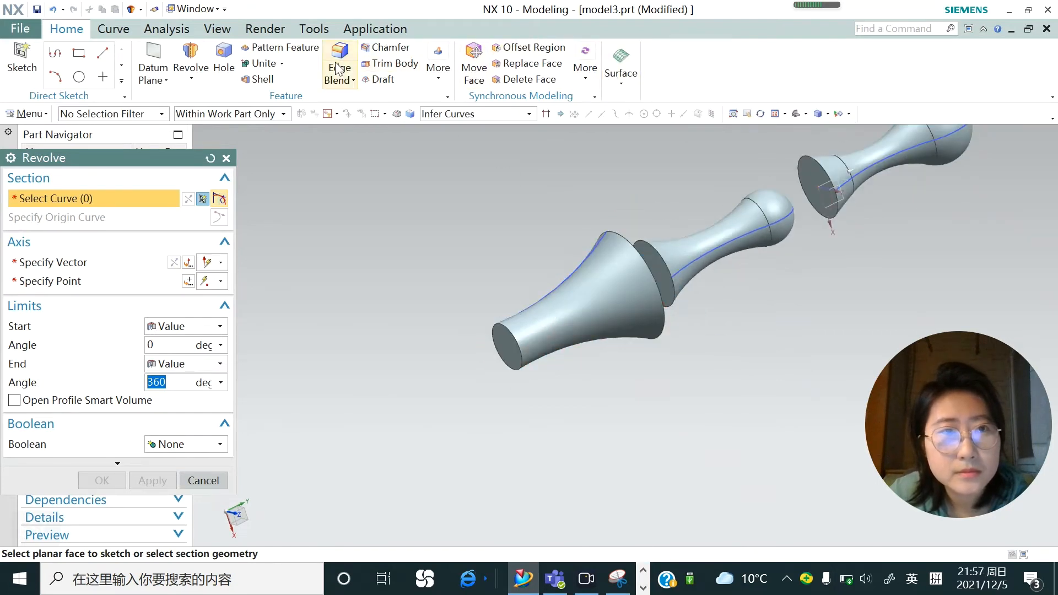
left_click(217, 28)
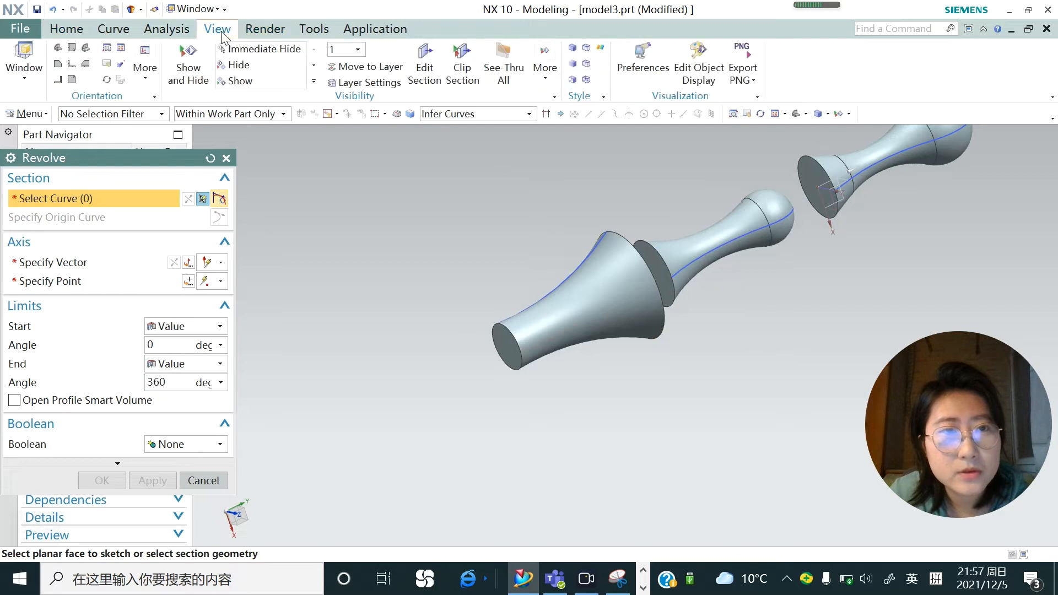
left_click(424, 77)
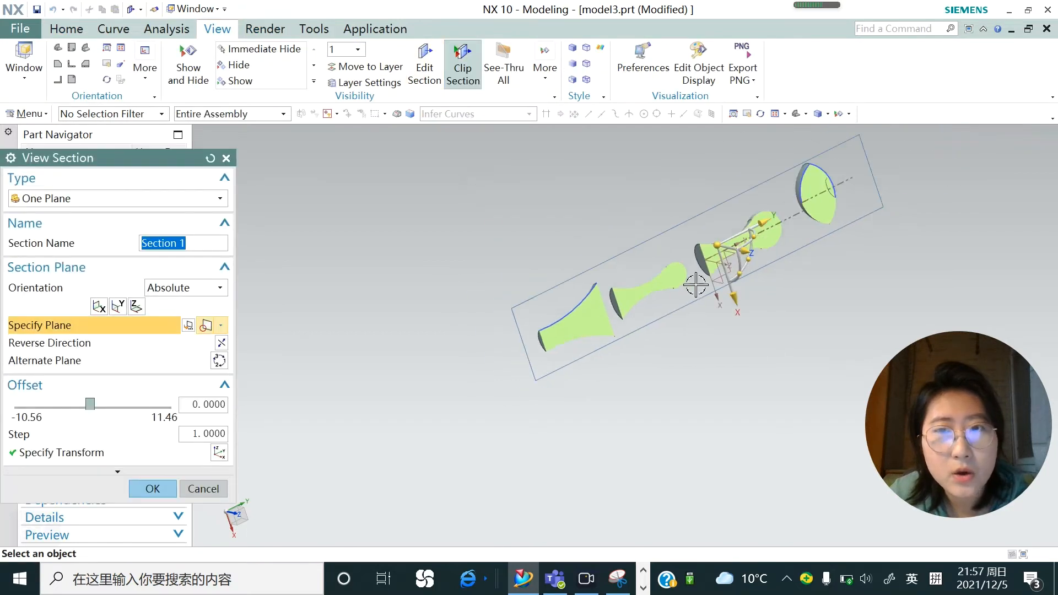
left_click(173, 492)
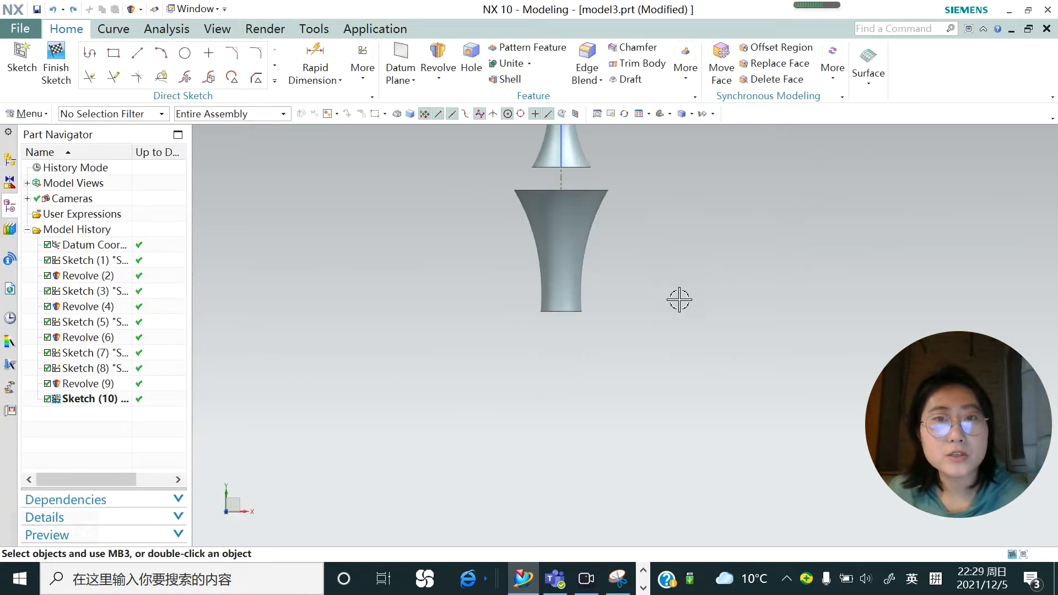
scroll(577, 411, "down", 2)
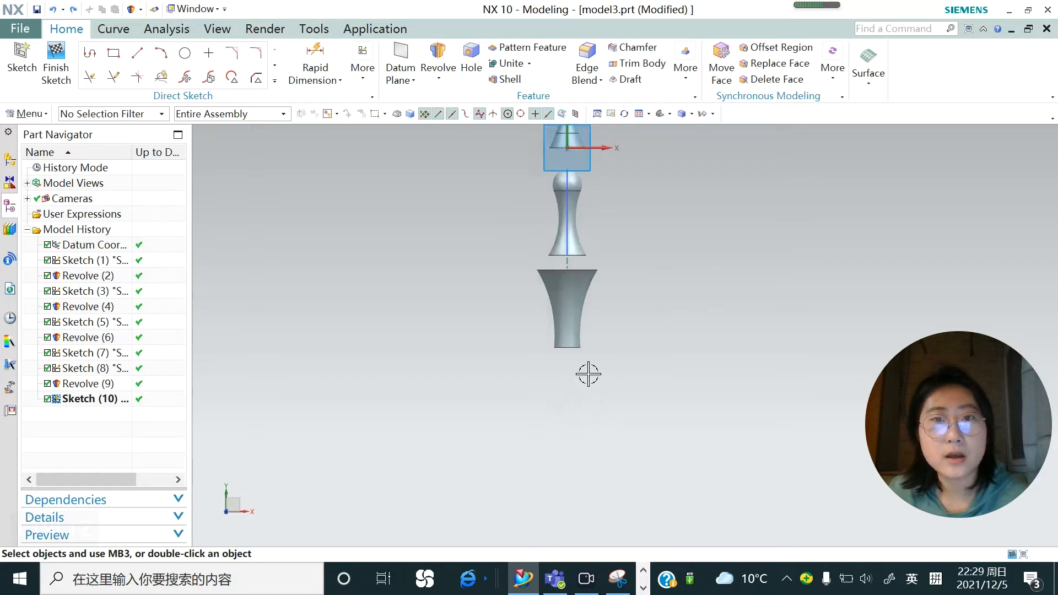
left_click(578, 319)
scroll(565, 344, "down", 2)
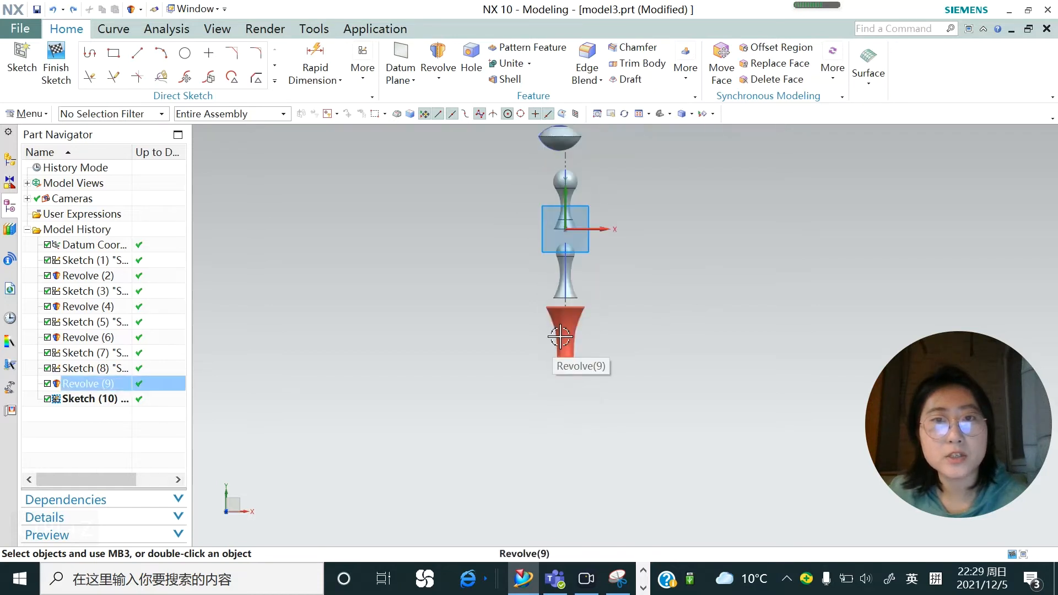
scroll(565, 317, "up", 2)
key("Escape")
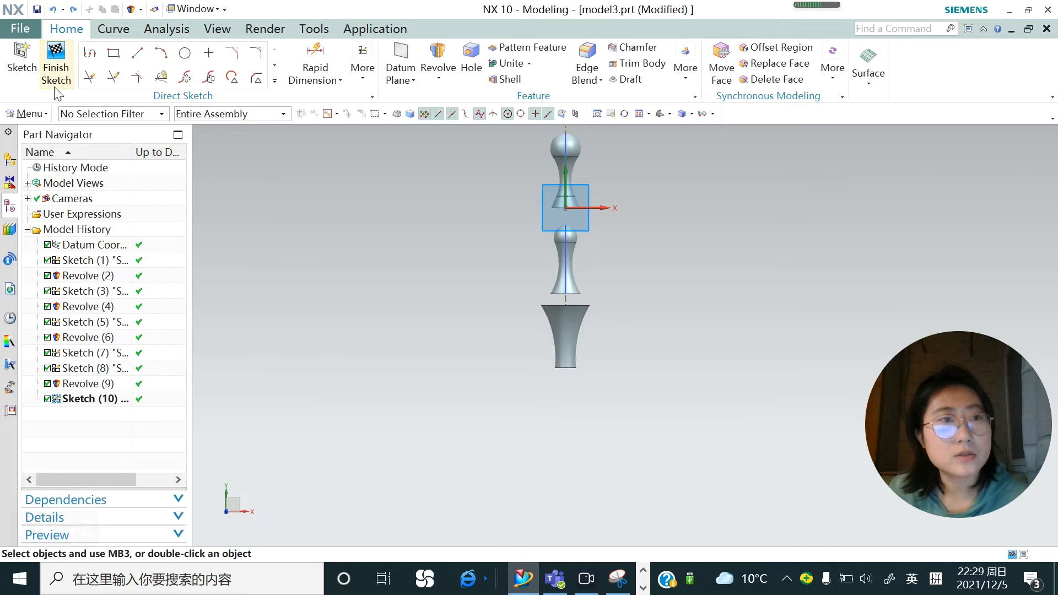
Step: Start a new sketch on the Y-Z datum plane, showing the row of revolved bodies lengthwise
left_click(23, 72)
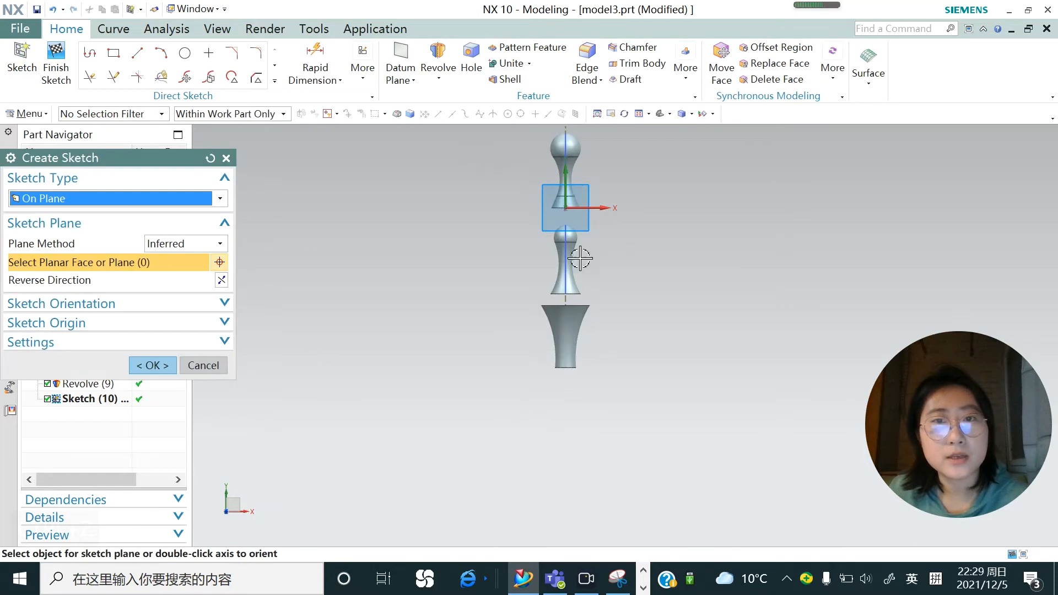
left_click(156, 365)
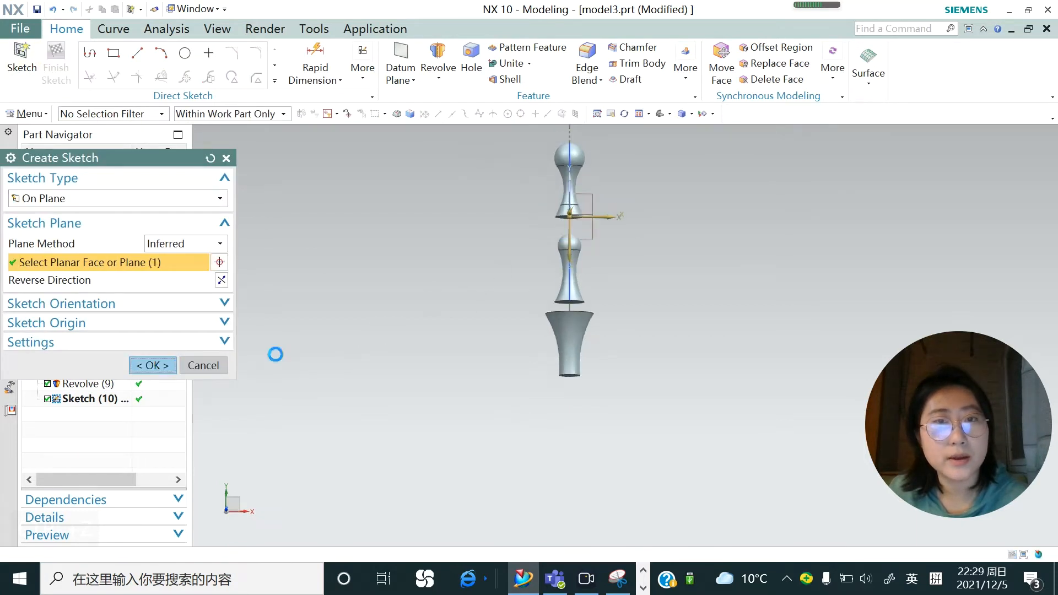
middle_click_drag(681, 361, 463, 260)
left_click(28, 62)
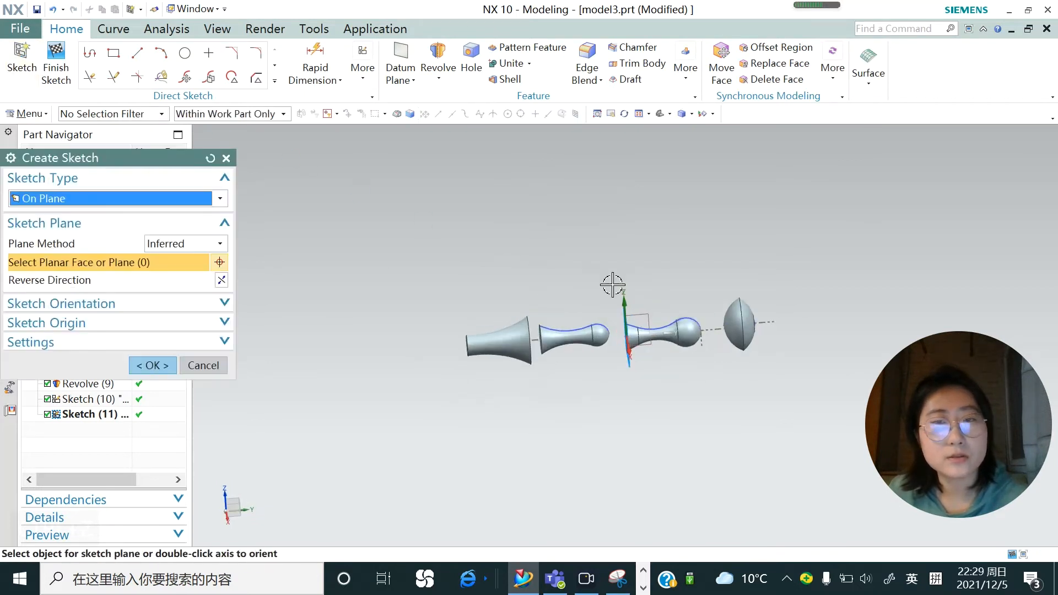
left_click(649, 309)
left_click(166, 363)
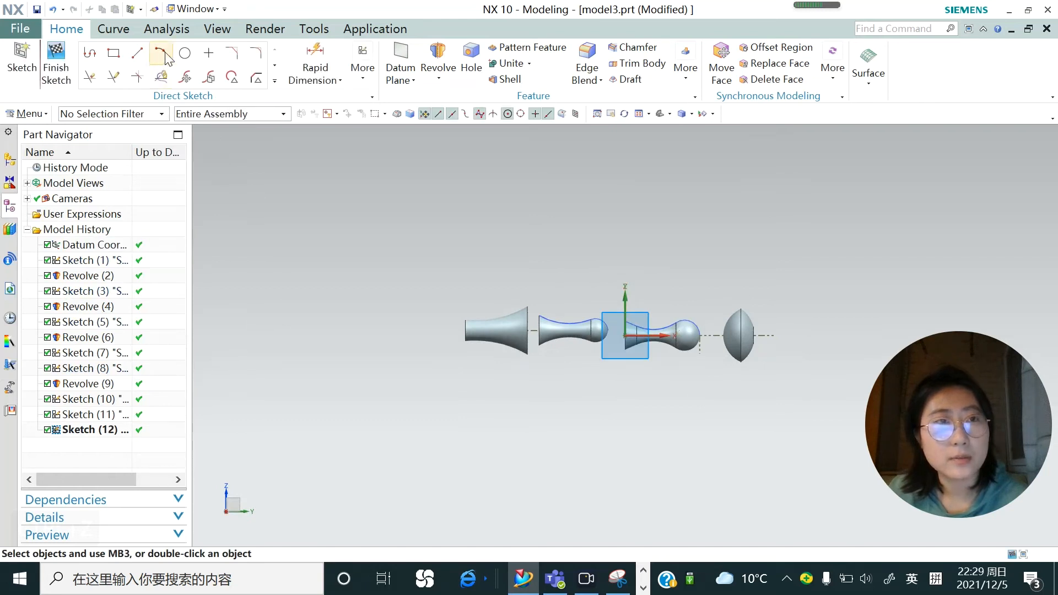
Step: Draw a circle about 18.1 mm in diameter beyond the narrow end of the flared body, slightly above its axis
left_click(185, 52)
scroll(449, 330, "up", 3)
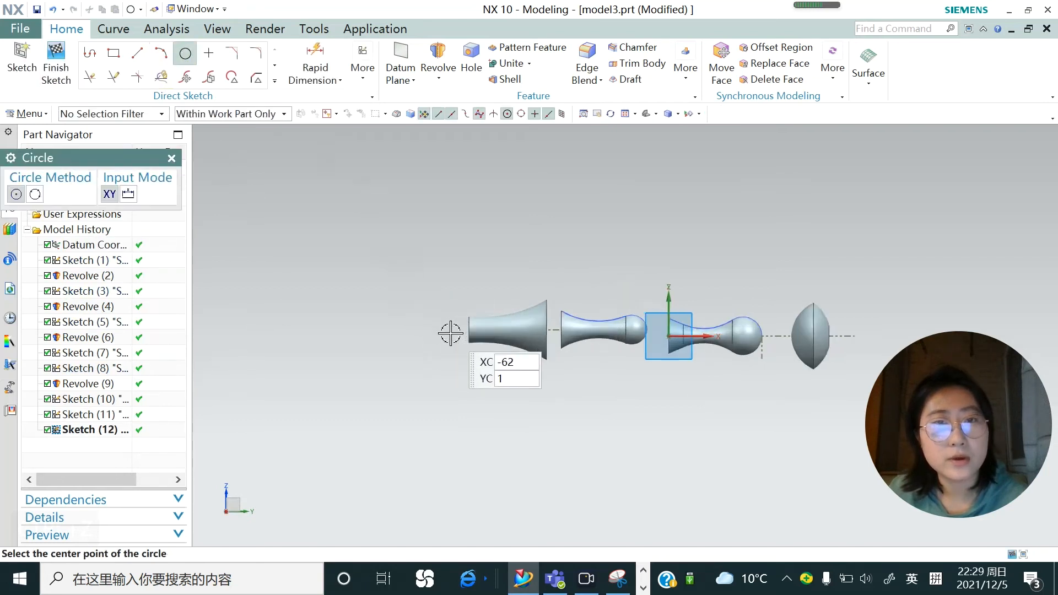
left_click(396, 297)
left_click(413, 334)
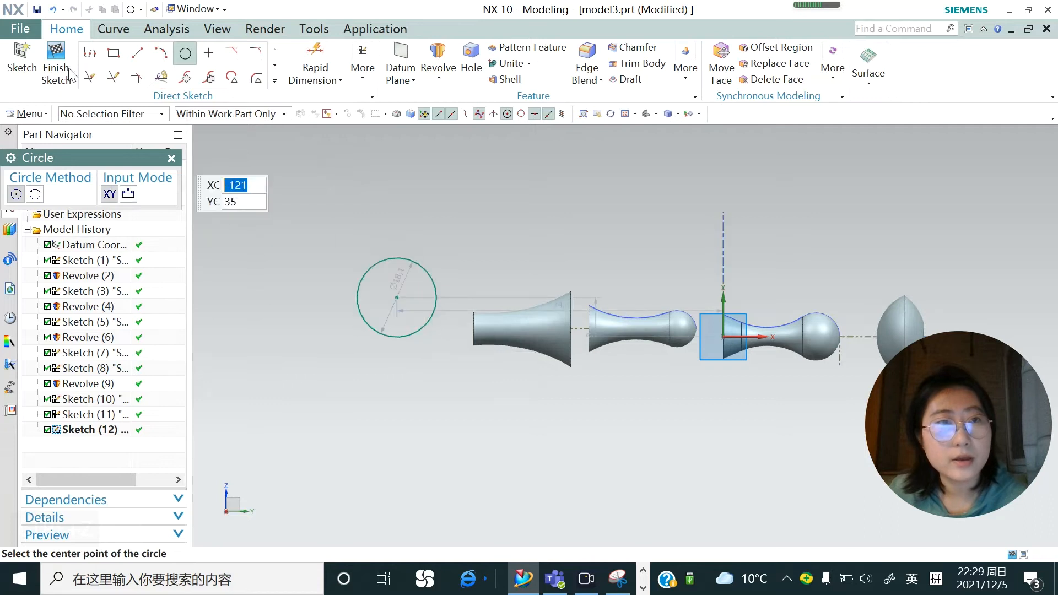
Step: Draw a horizontal line about 22 mm long across the upper part of the circle, extending past it at both ends
left_click(137, 52)
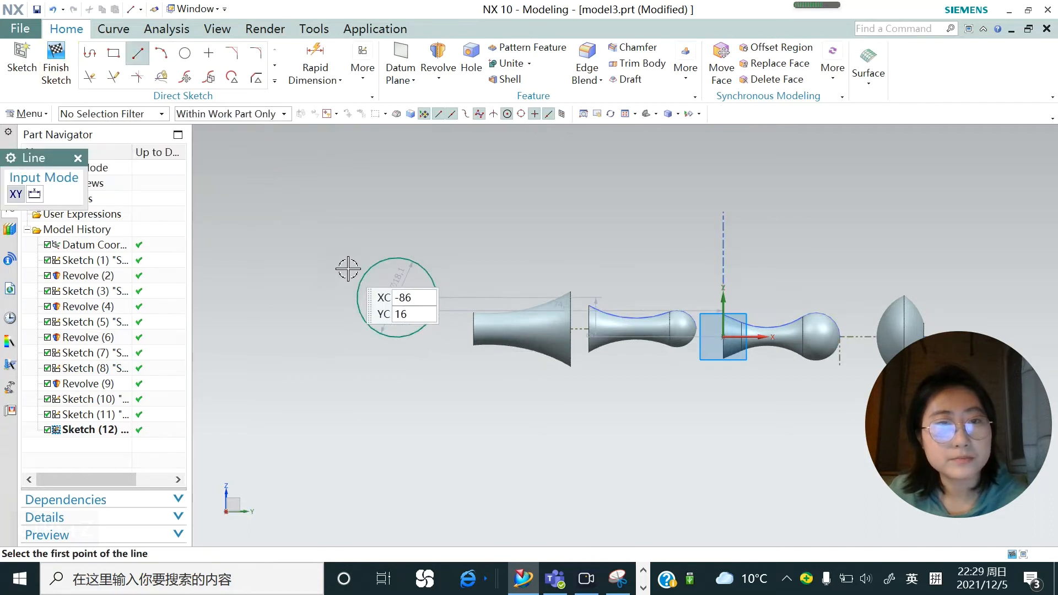
left_click(352, 266)
left_click(447, 266)
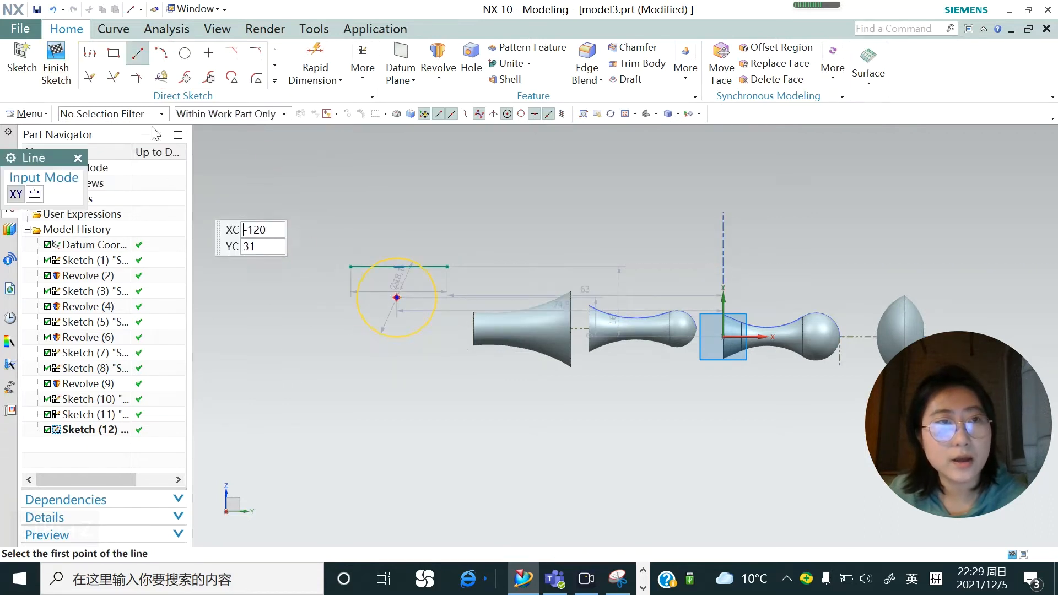
Step: Trim away the circle's upper cap and all pieces of the crossing line, leaving an arc open at the top
left_click(89, 77)
scroll(383, 288, "up", 1)
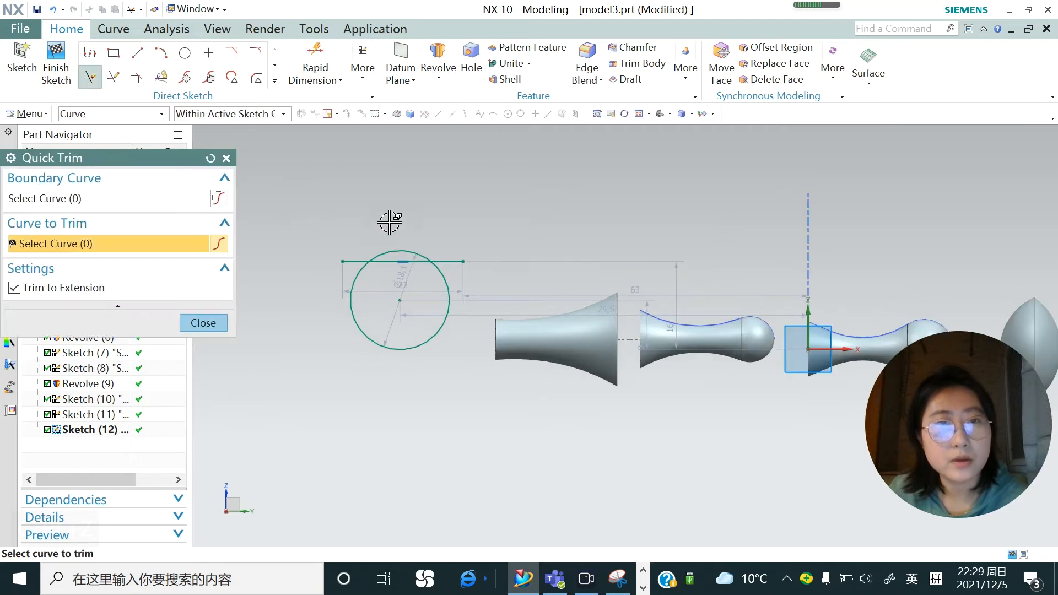
mouse_move(404, 274)
left_mouse_down()
mouse_move(377, 250)
mouse_move(358, 254)
left_mouse_up()
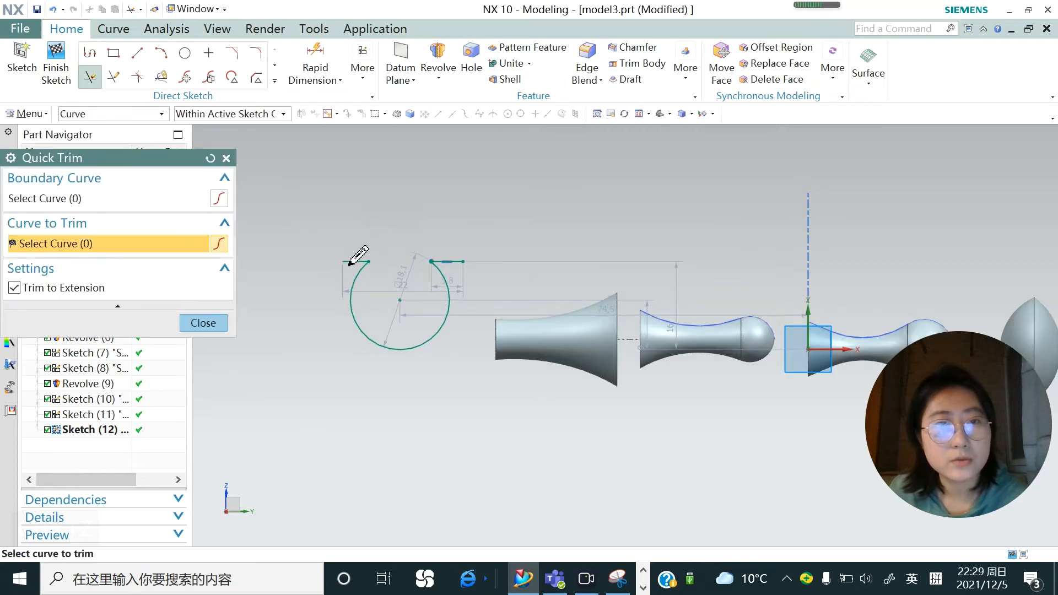
scroll(447, 327, "down", 2)
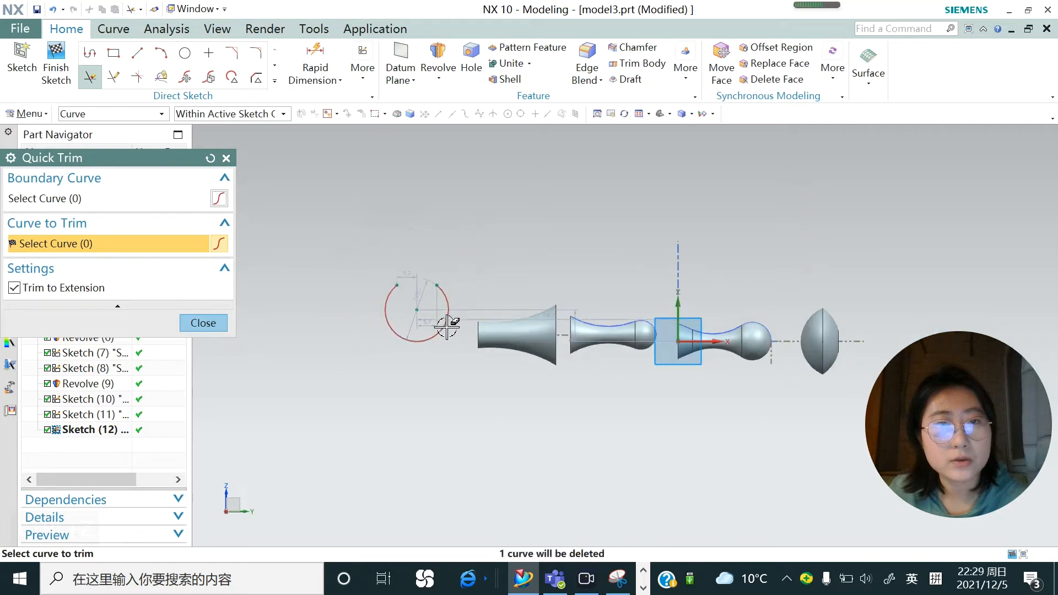
left_click(203, 323)
Step: Draw a horizontal line about 24.5 mm long just below the open-topped arc and convert it to a reference line
key("l")
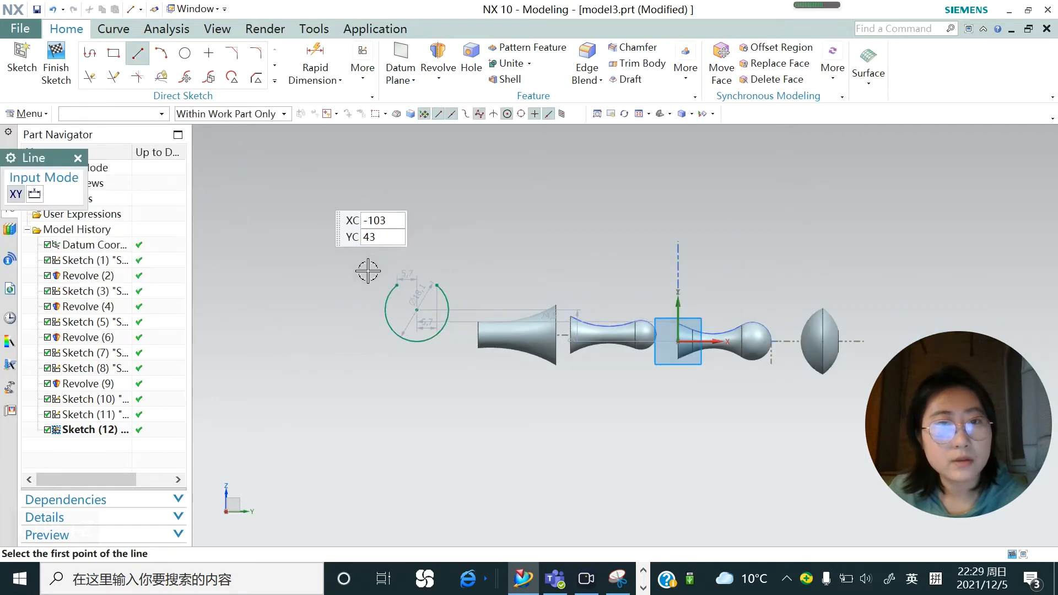
scroll(432, 346, "up", 2)
left_click(330, 376)
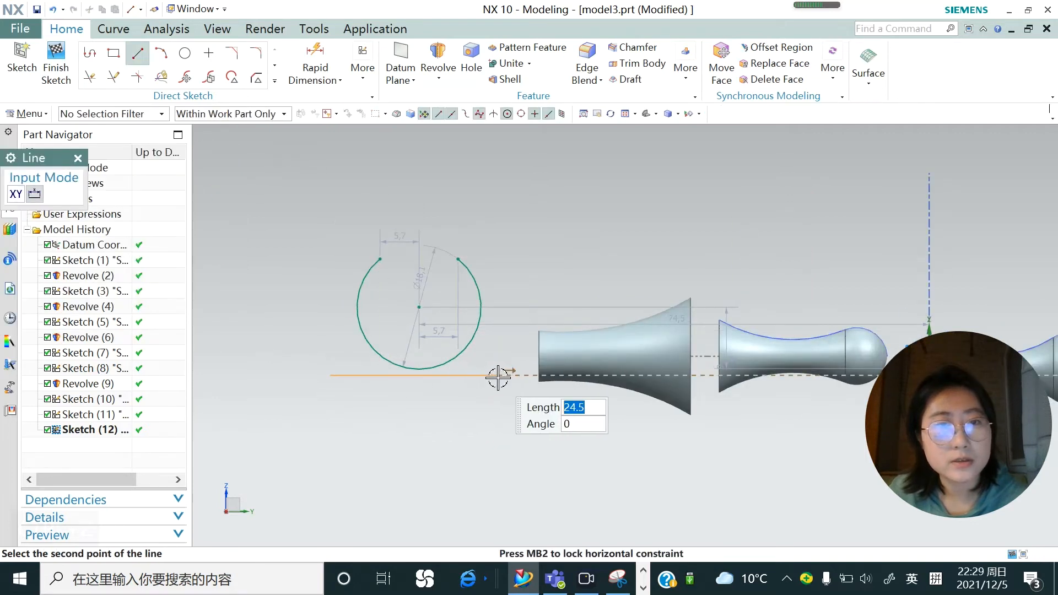
left_click(498, 375)
key("Escape")
right_click(460, 375)
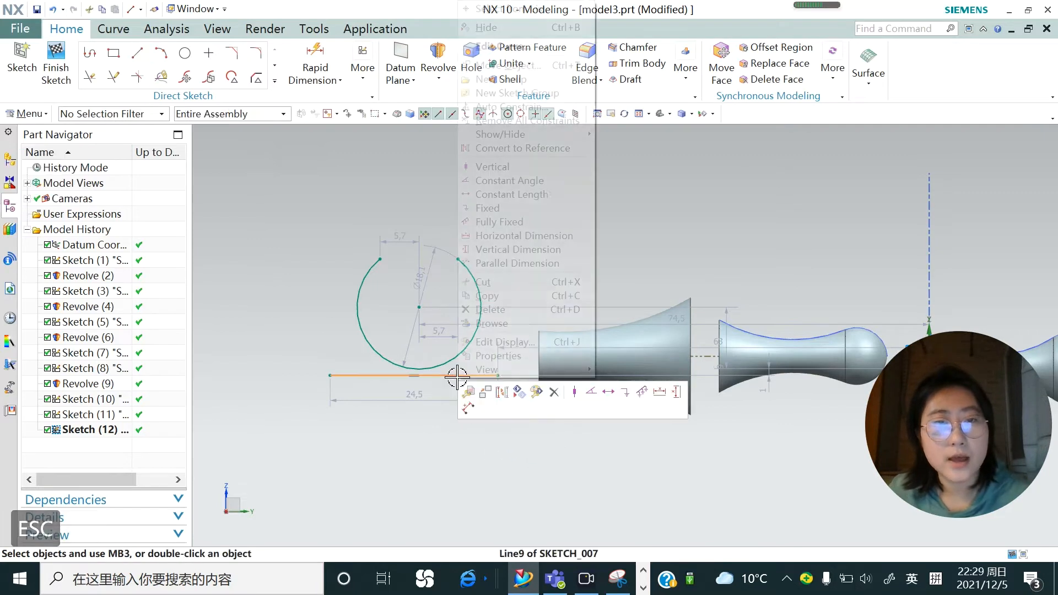
left_click(501, 392)
scroll(411, 291, "down", 1)
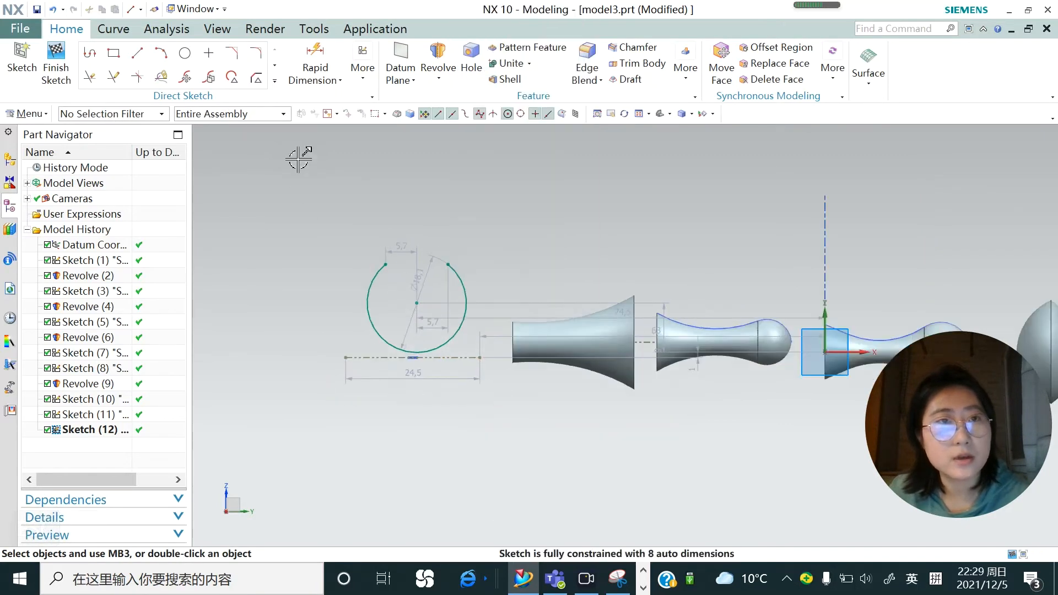
Step: Revolve the open-topped arc 360 degrees about the reference line below it
left_click(439, 61)
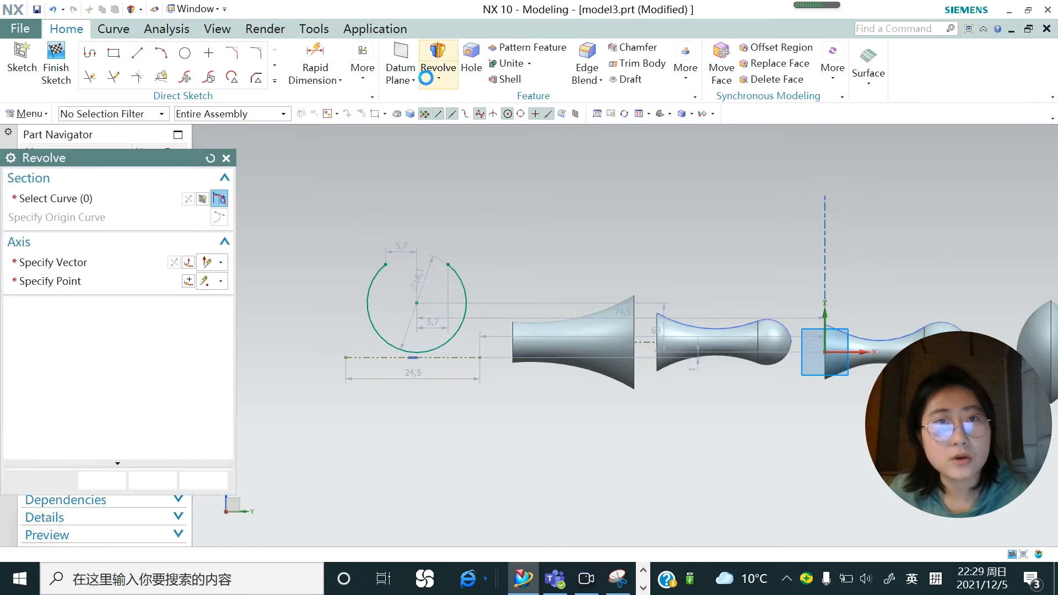
left_click(65, 264)
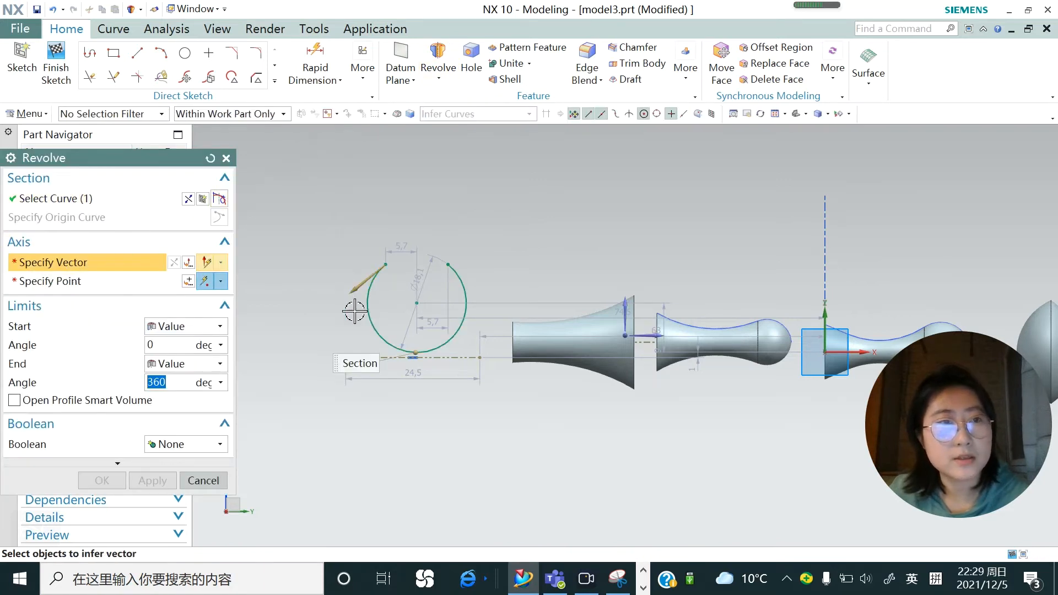
left_click(433, 358)
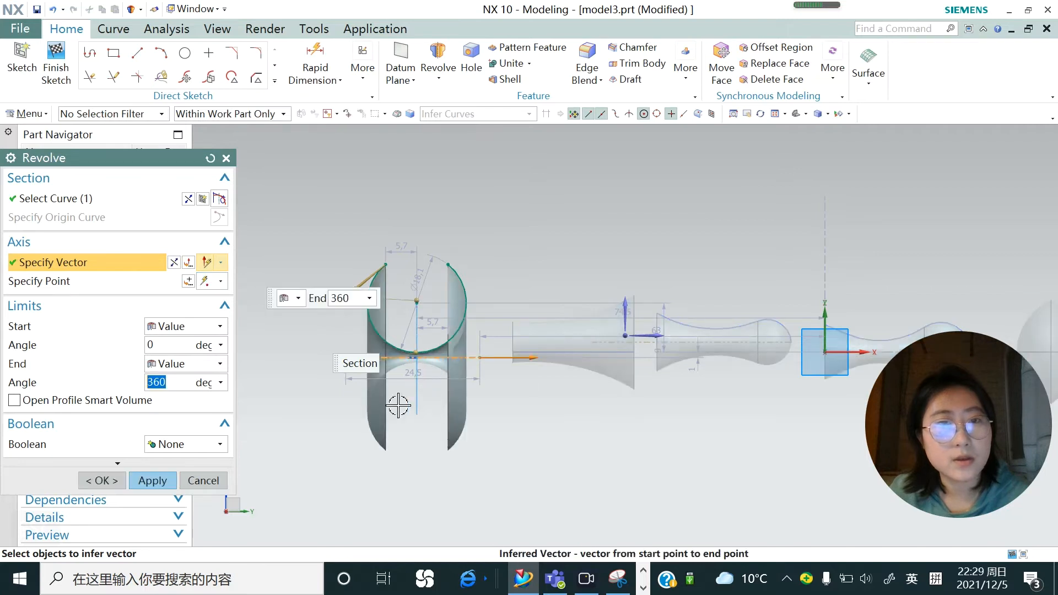
left_click(153, 480)
Step: Examine the revolved double-disc body from several angles to judge whether it is solid or a hollow shell
middle_click_drag(500, 306, 572, 362)
scroll(572, 363, "up", 2)
scroll(453, 331, "down", 2)
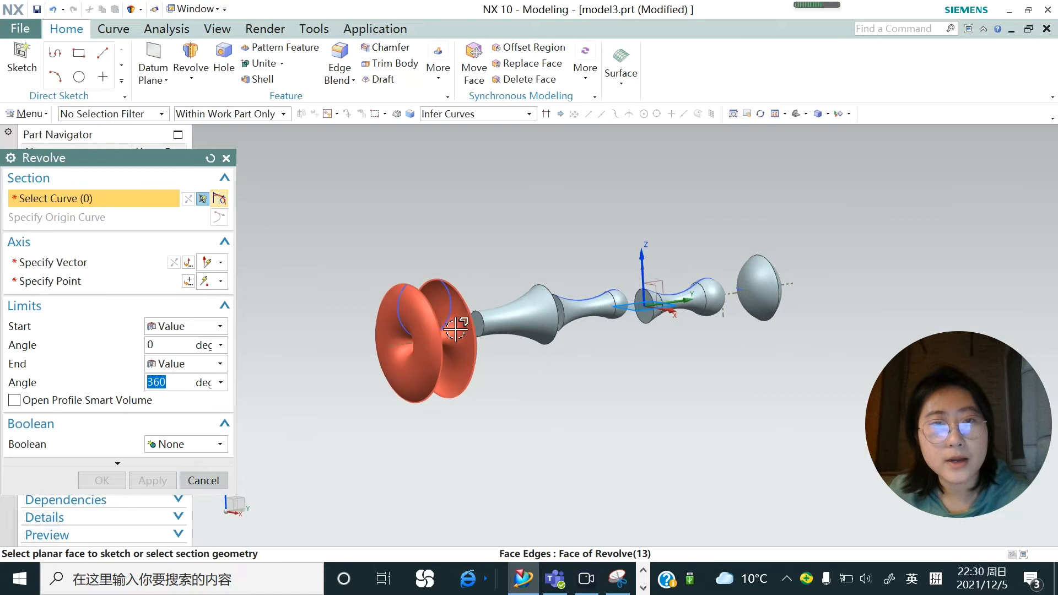
scroll(423, 342, "up", 1)
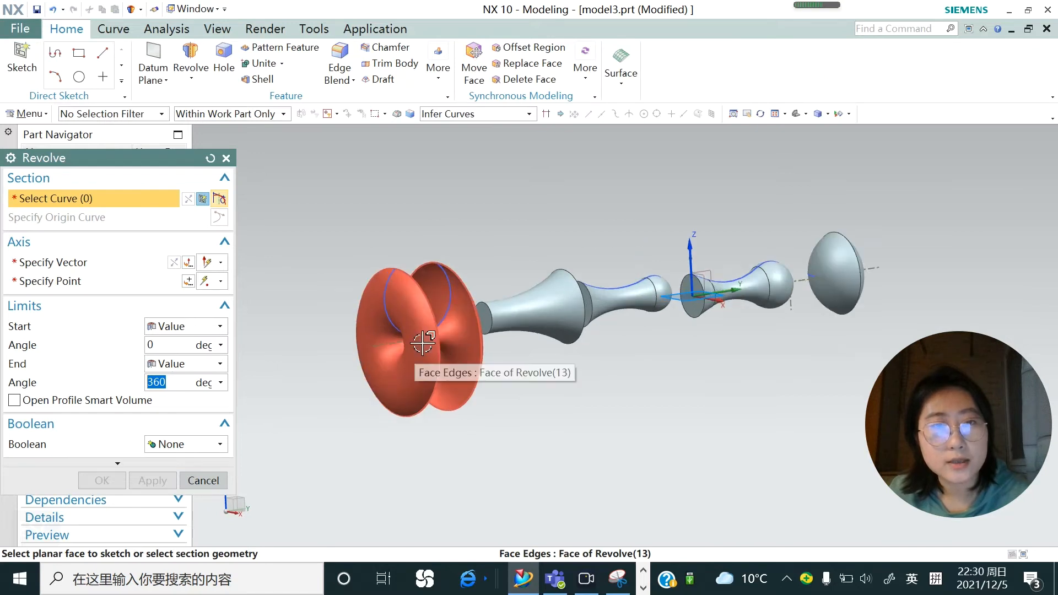
middle_click_drag(422, 343, 331, 362)
scroll(331, 362, "up", 2)
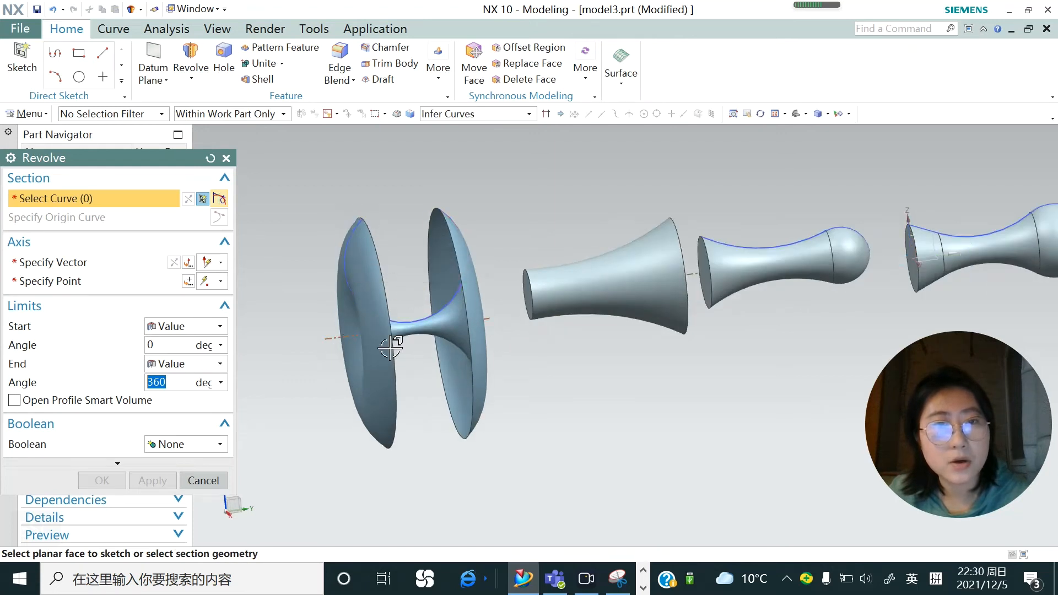
scroll(467, 242, "down", 1)
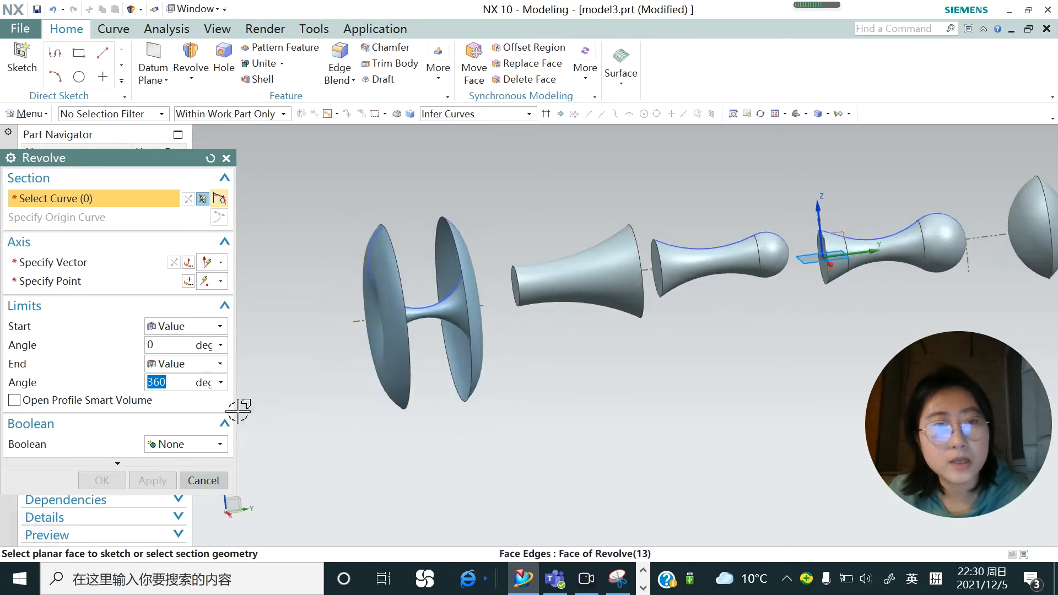
left_click(203, 481)
scroll(415, 396, "down", 1)
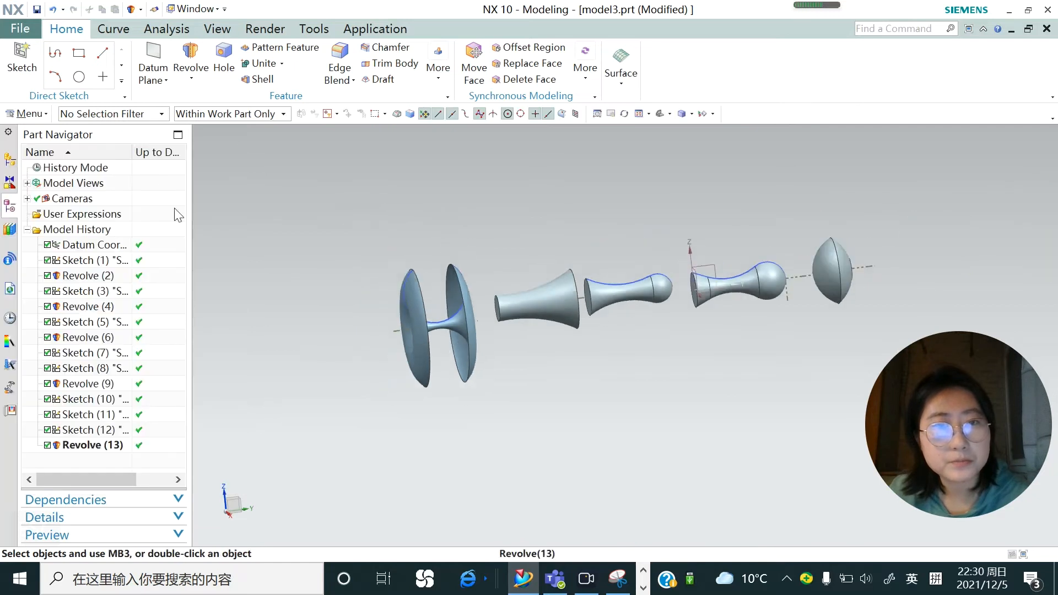
Step: Start a new sketch on the Y-Z datum plane for the next arc profile
left_click(36, 70)
left_click(716, 278)
left_click(150, 362)
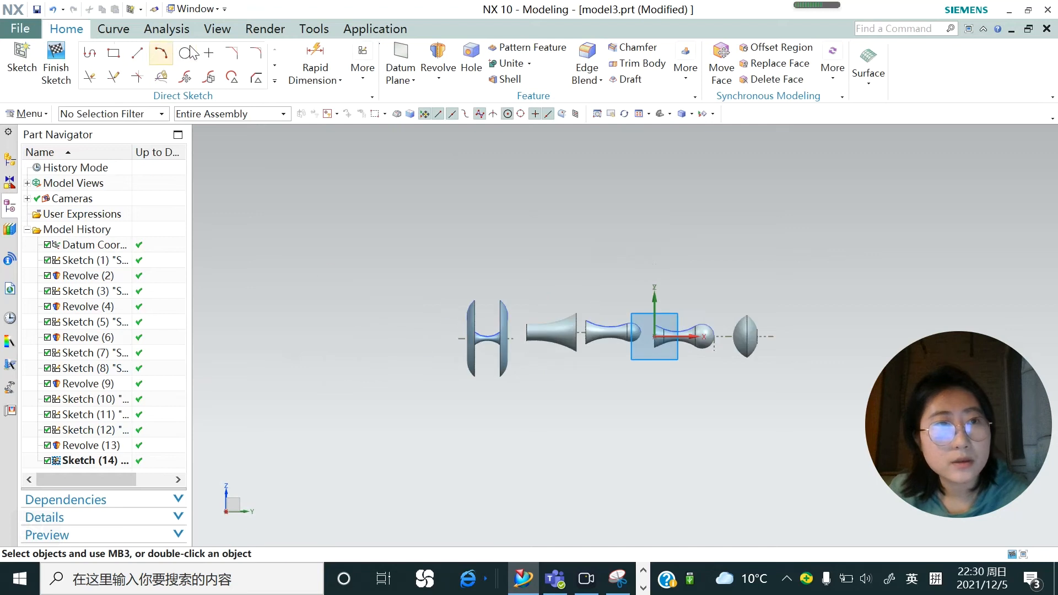
Step: Draw a circle about 27.1 mm in diameter beyond the double-disc body, with its centre slightly above that body's axis
left_click(187, 53)
scroll(424, 322, "up", 2)
left_click(408, 302)
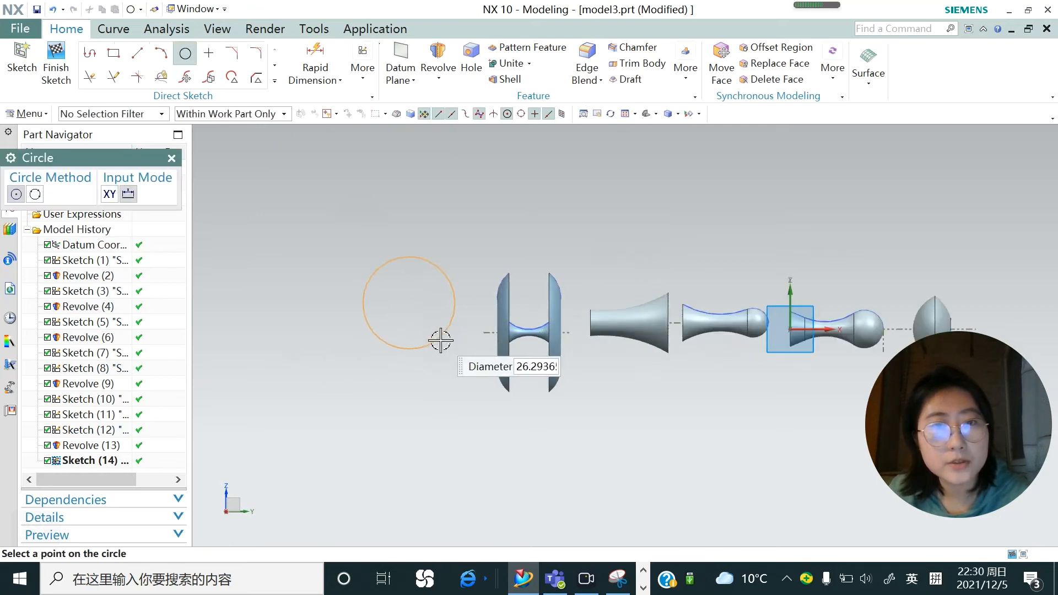
left_click(439, 338)
Step: Draw two horizontal lines from the circle's centre in opposite directions, about 24 mm and 18 mm long, crossing the circle on both sides
left_click(137, 54)
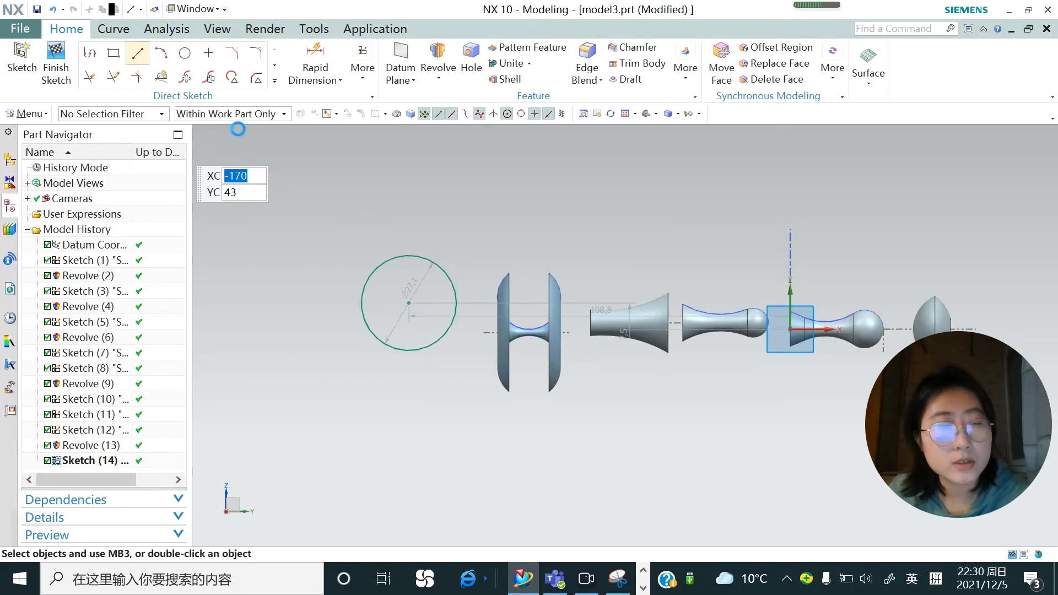
left_click(408, 303)
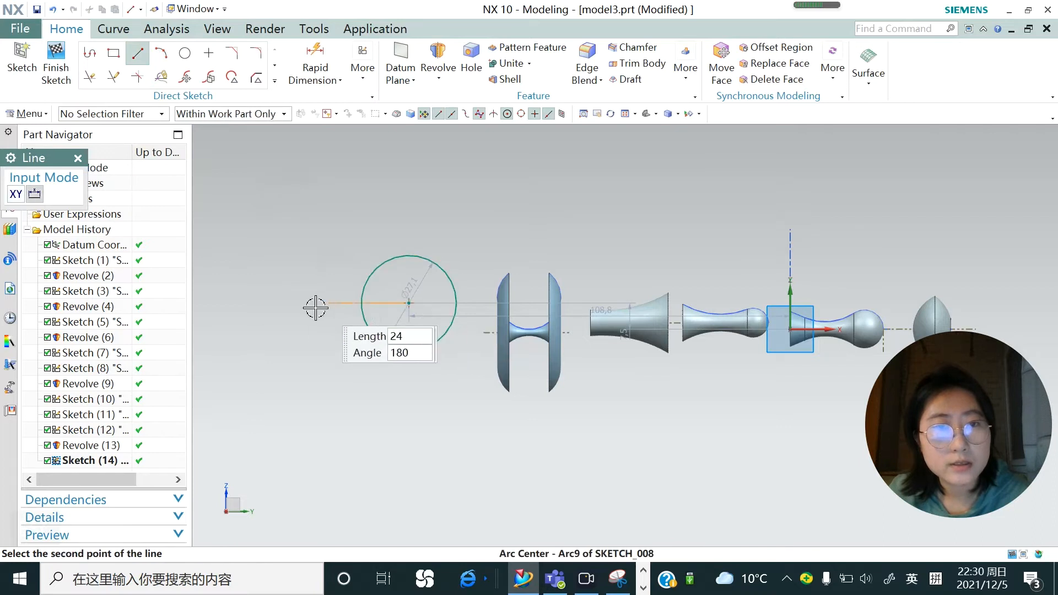
left_click(314, 303)
left_click(408, 302)
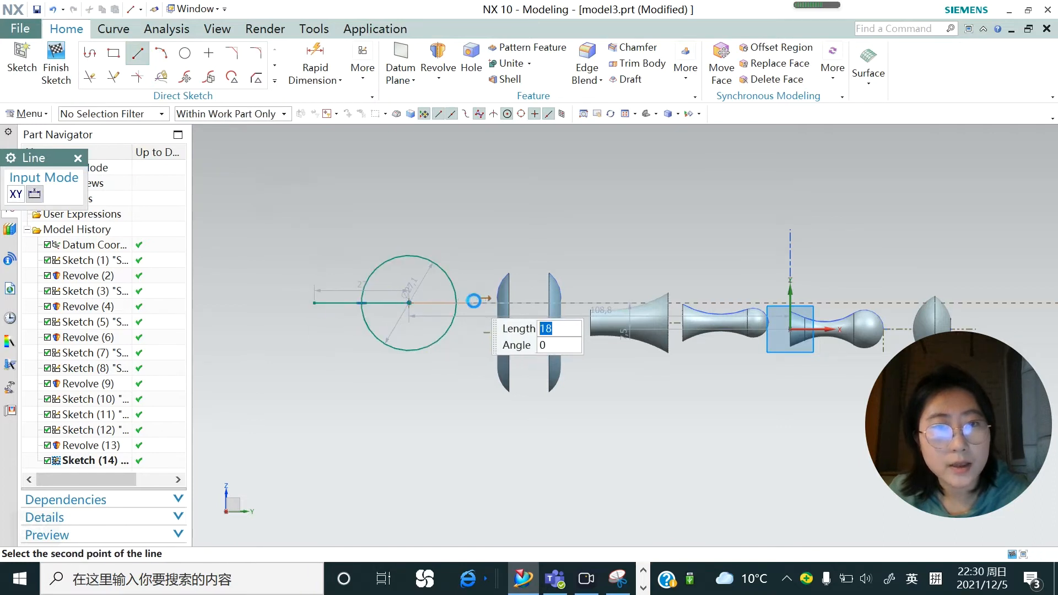
left_click(472, 302)
key("Escape")
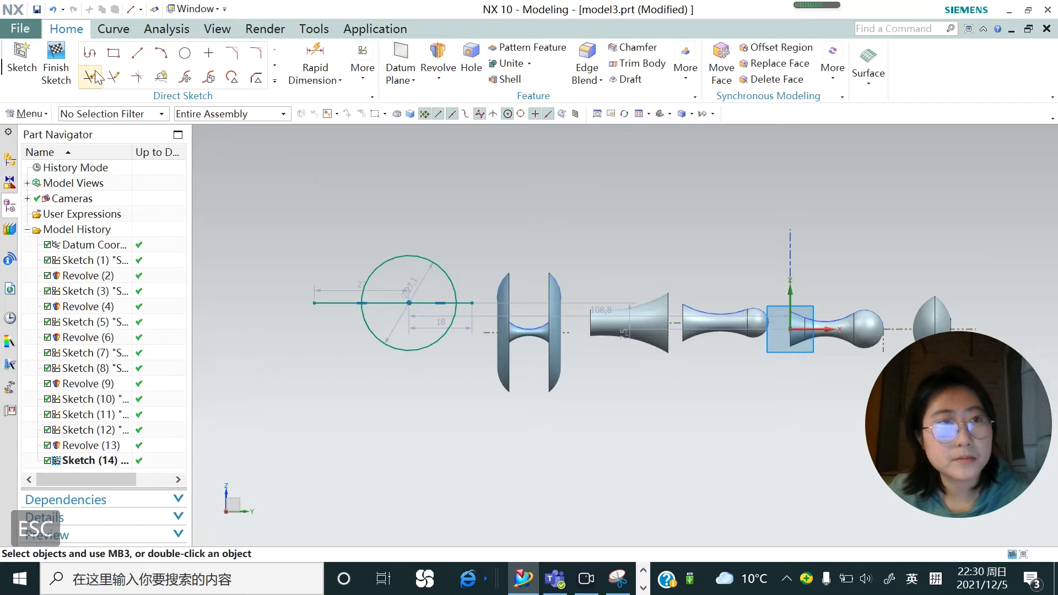
Step: Trim away the circle's upper half and all pieces of the crossing lines, leaving only the lower semicircle
left_click(95, 77)
left_click_drag(406, 239, 351, 290)
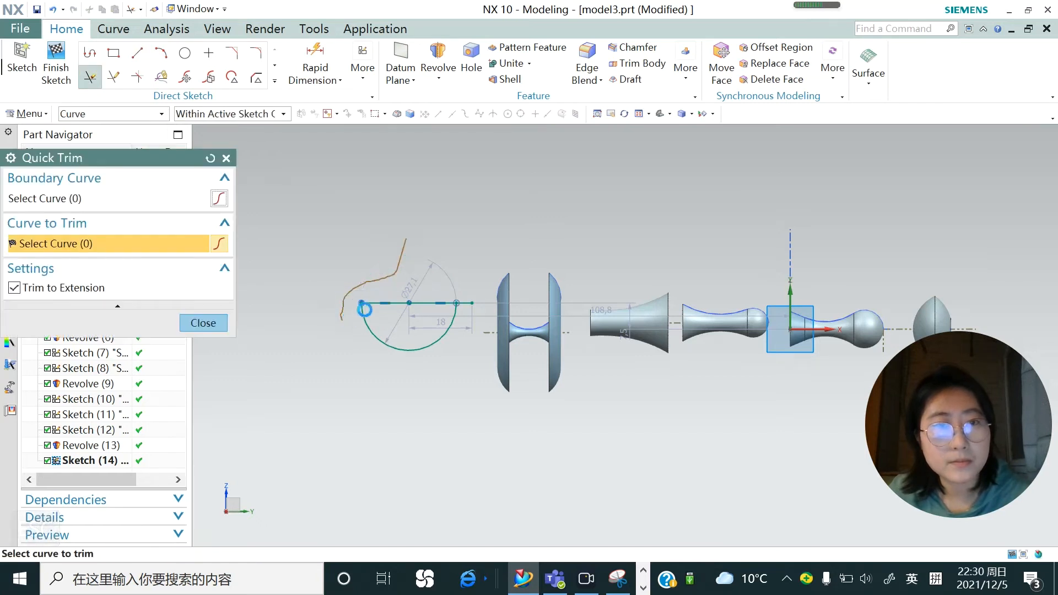
left_click(141, 57)
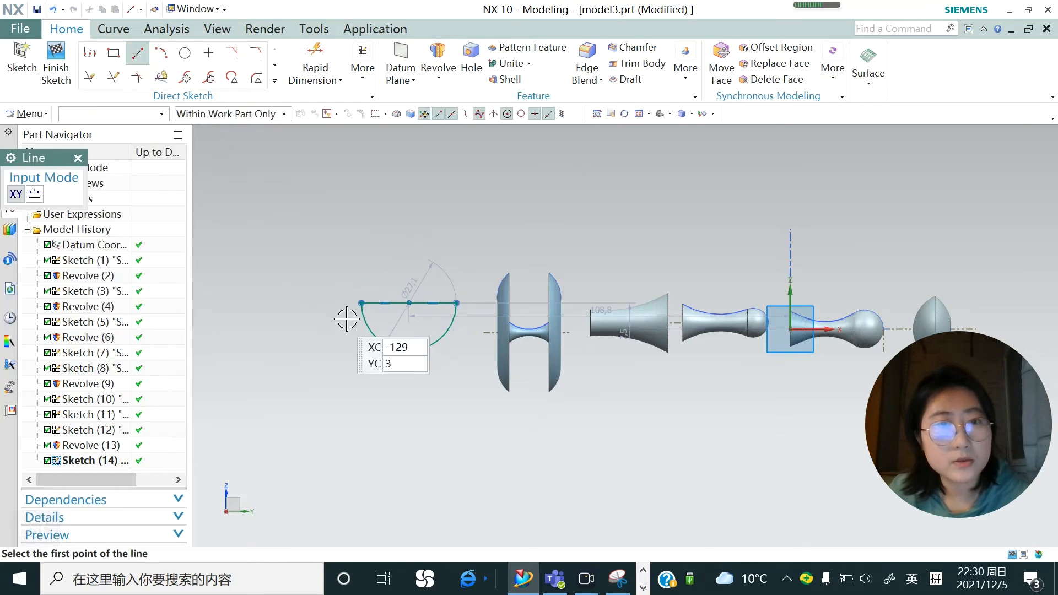
left_click(92, 80)
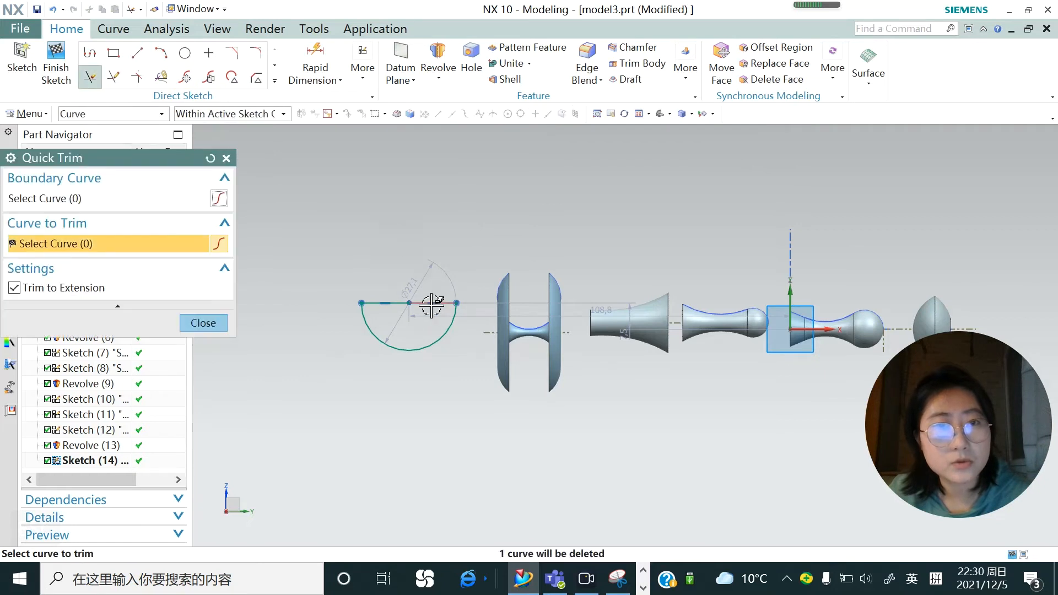
left_click(392, 300)
left_click(203, 323)
Step: Draw a horizontal line about 39 mm long below the semicircle and convert it to a reference line
left_click(138, 52)
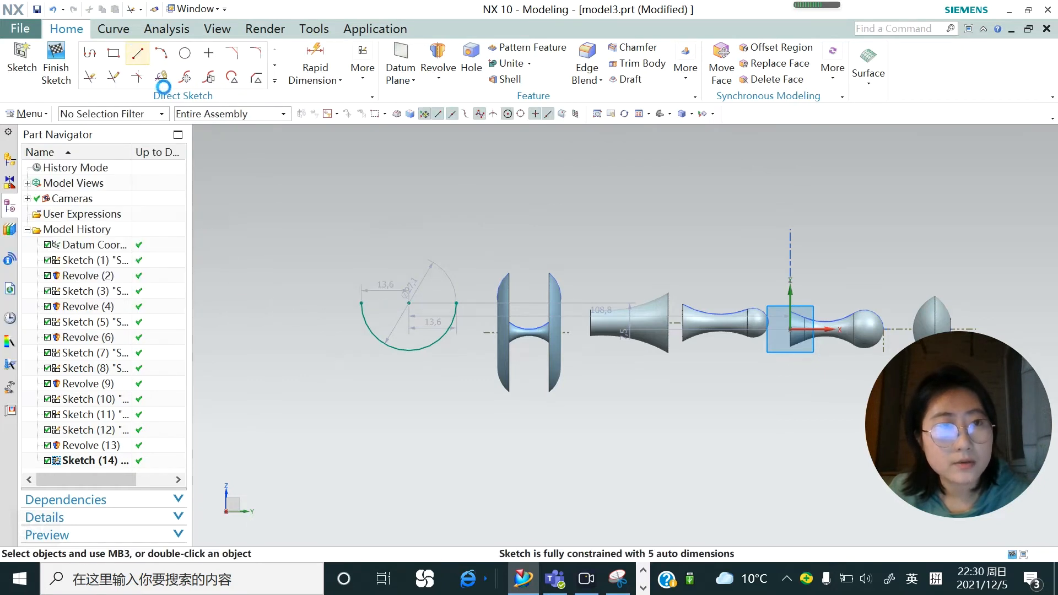
left_click(334, 364)
left_click(471, 364)
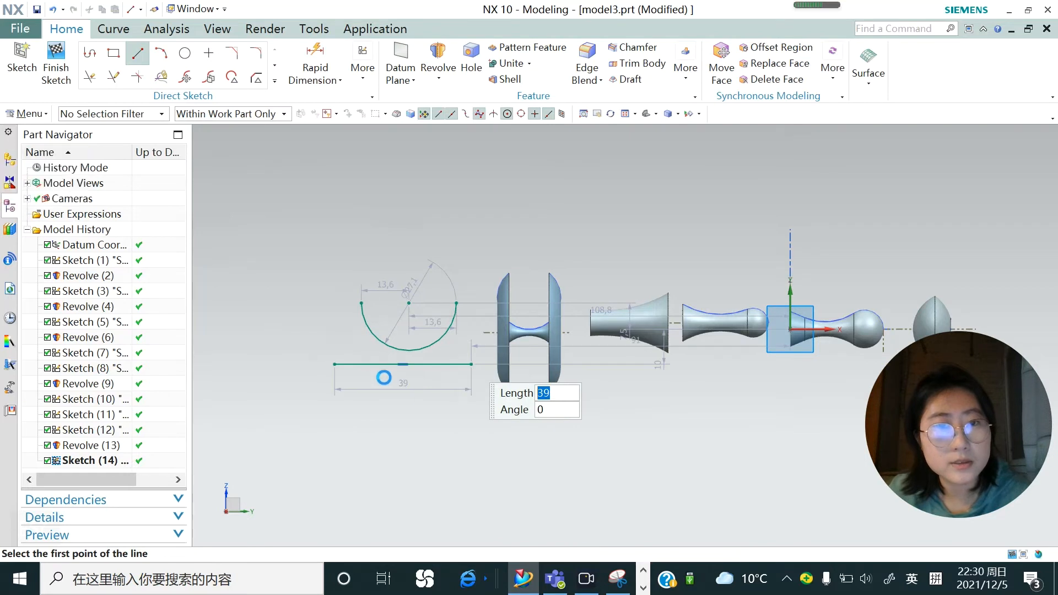
key("Escape")
right_click(379, 357)
left_click(418, 149)
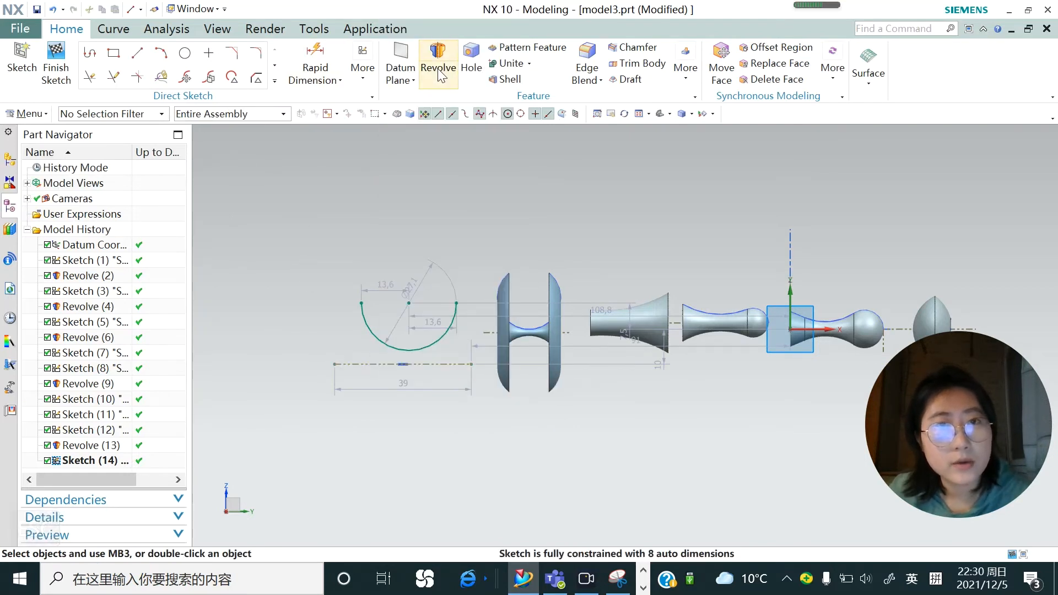
Step: Revolve the semicircle 360 degrees about the reference line below it and compare the result with the double-disc body
left_click(446, 112)
left_click(367, 326)
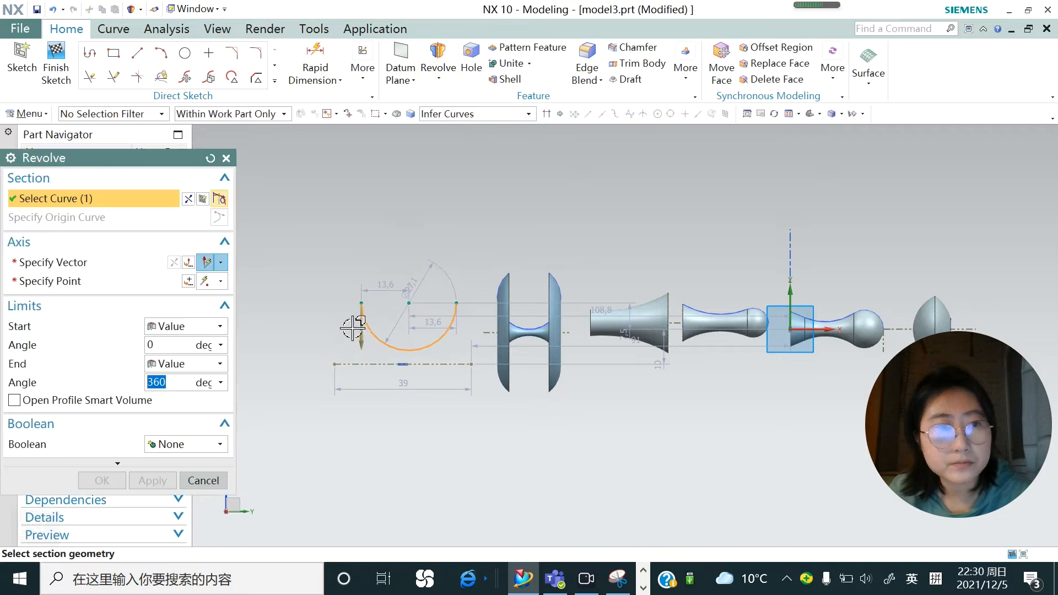
left_click(67, 263)
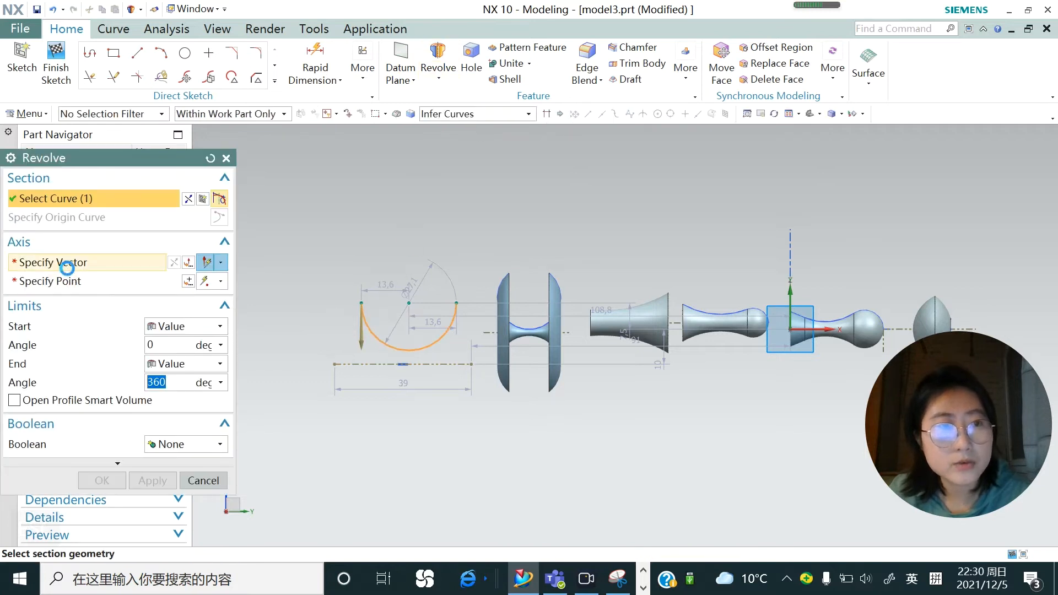
left_click(382, 364)
left_click(153, 481)
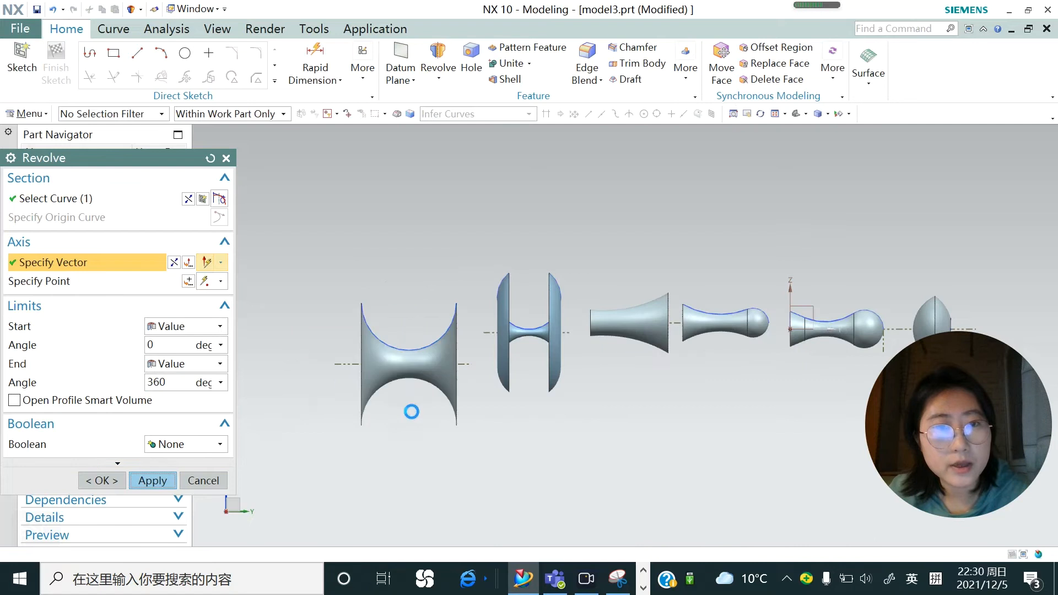
middle_click_drag(438, 418, 371, 380)
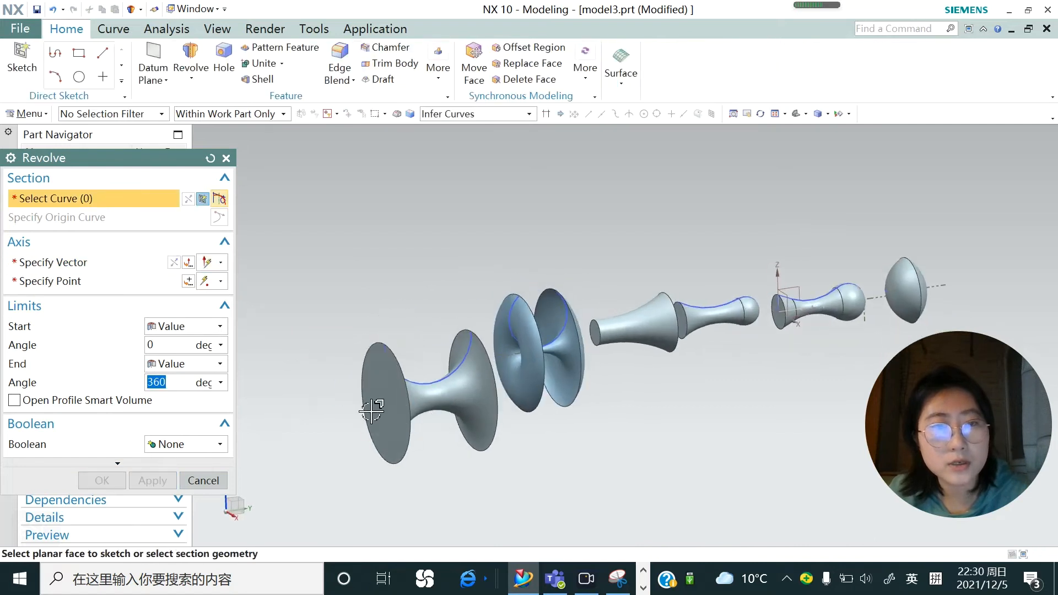
middle_click_drag(524, 359, 373, 346)
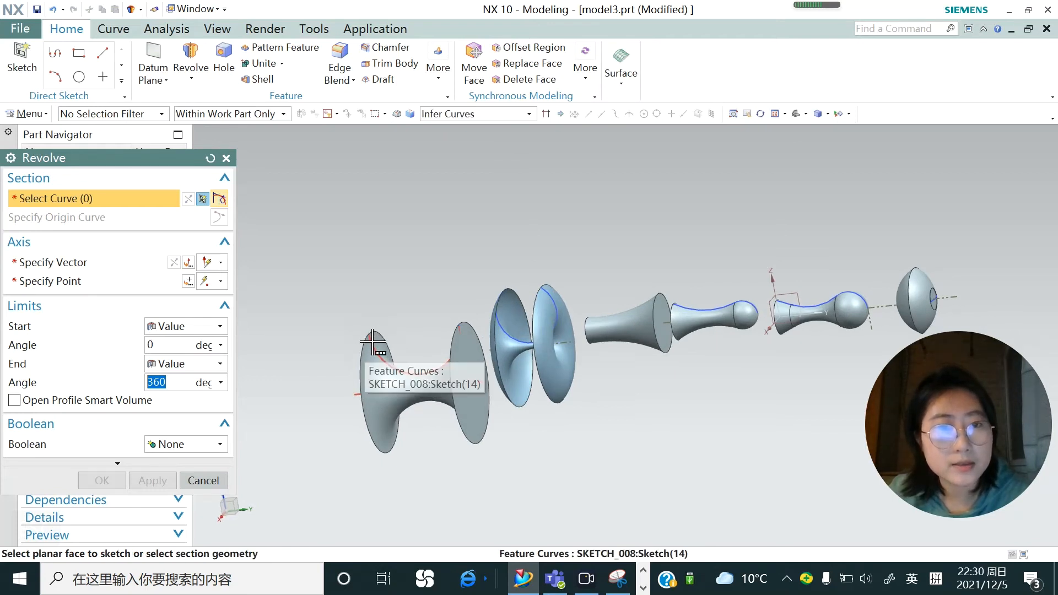
middle_click_drag(547, 329, 512, 305)
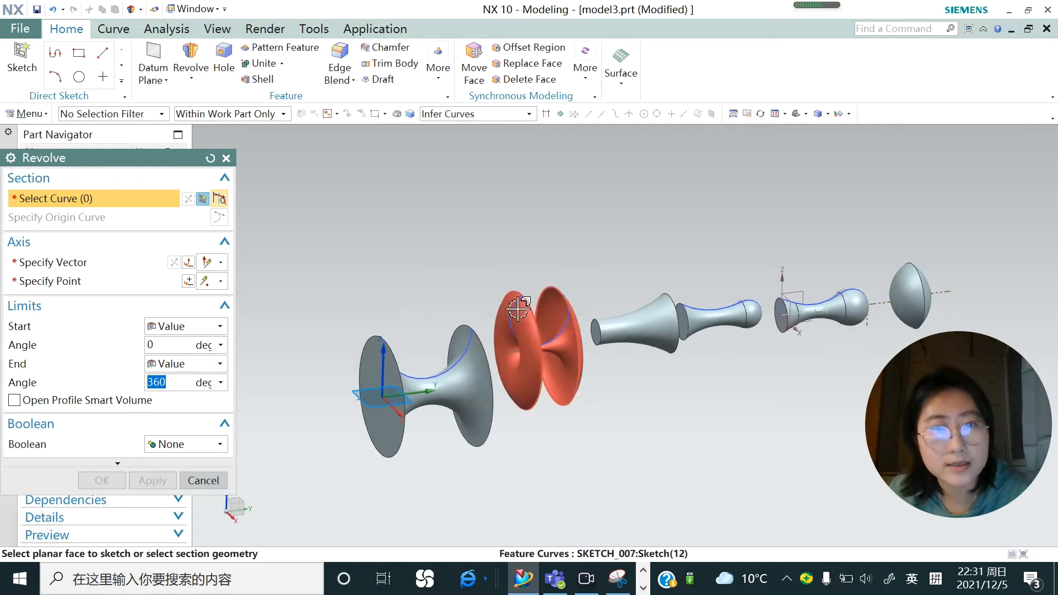
left_click(202, 480)
Step: Start another sketch on the Y-Z datum plane, facing the row of revolved bodies side-on
scroll(566, 269, "up", 2)
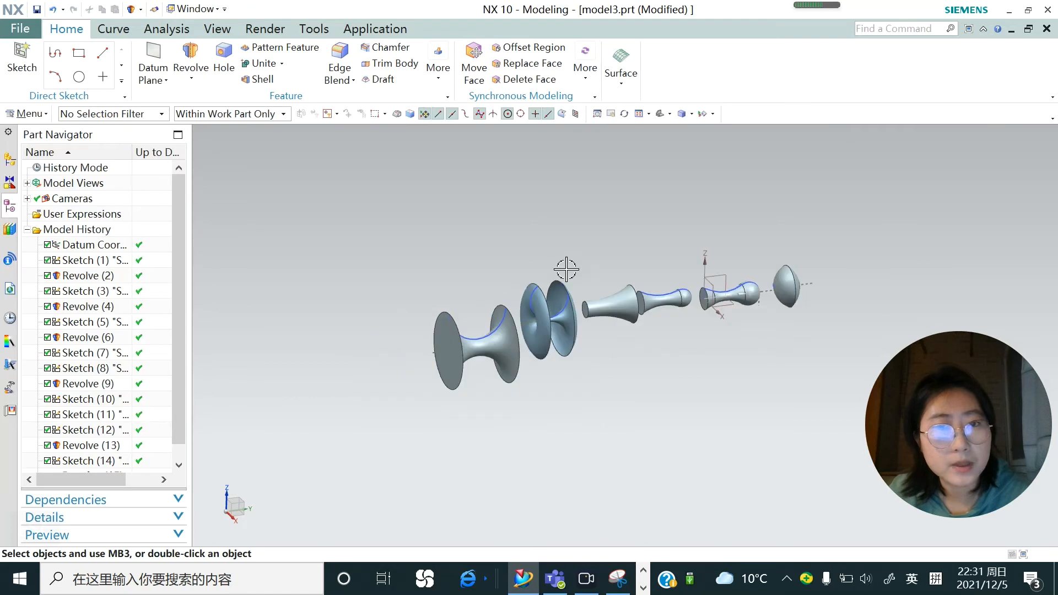
left_click(24, 69)
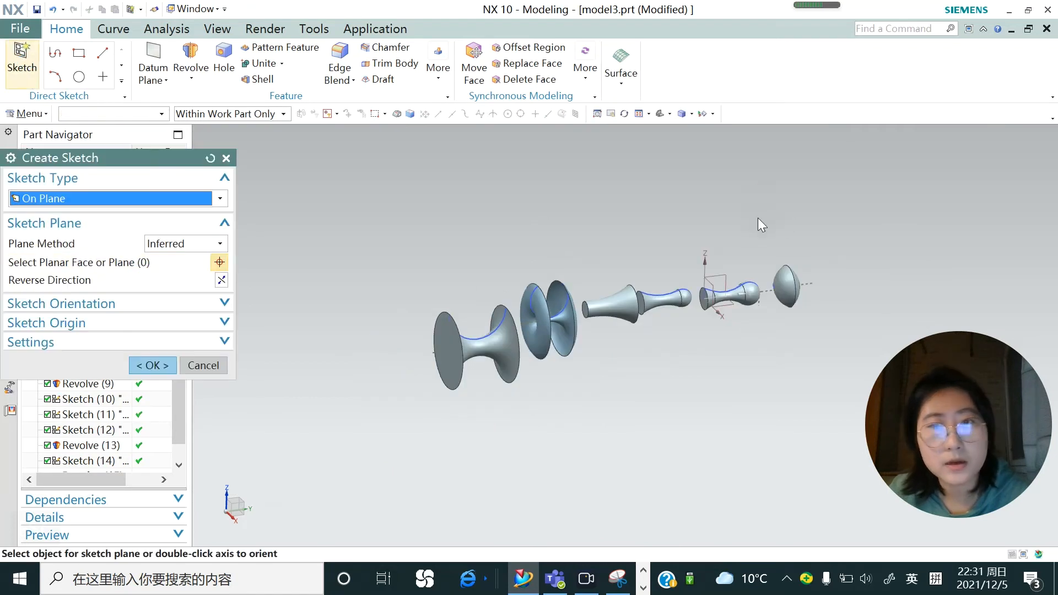
left_click(726, 270)
middle_click(725, 269)
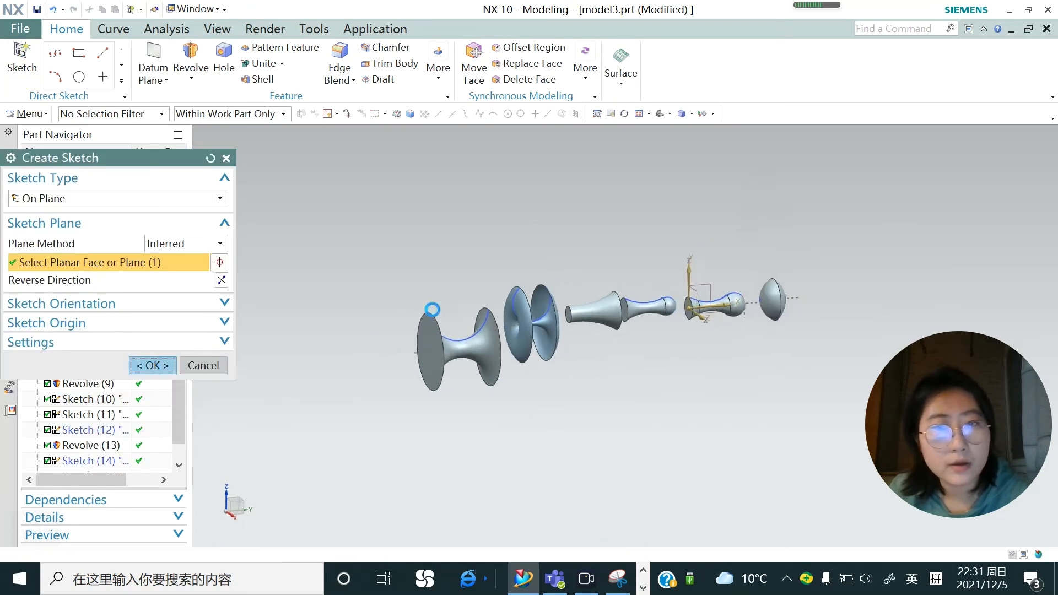
scroll(515, 313, "down", 2)
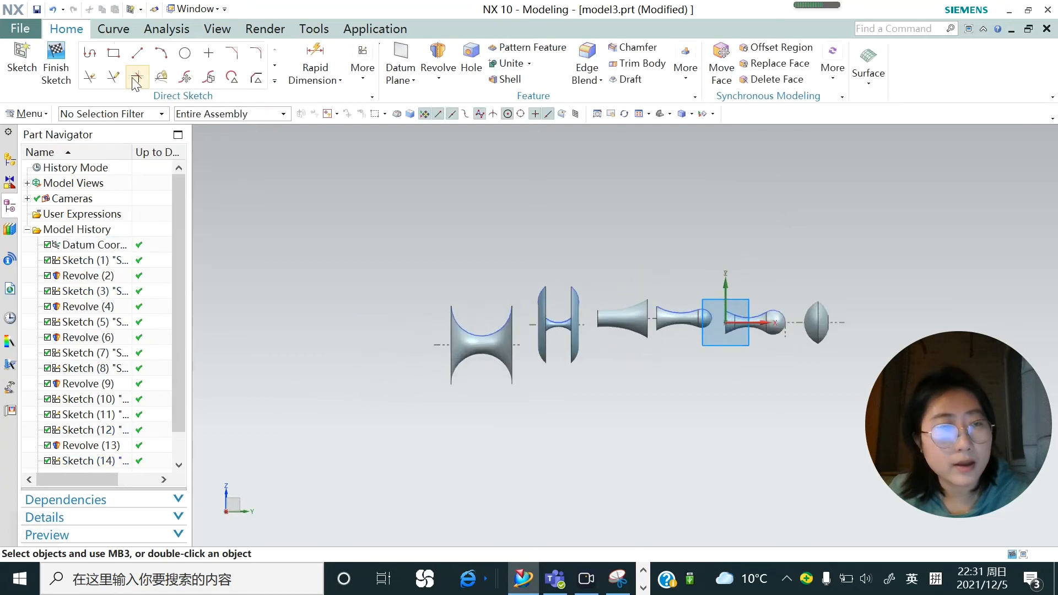
Step: Draw an open profile beyond the semicircle-based body: a slanted line about 18 mm long joined to a horizontal line about 36 mm long
key("l")
scroll(353, 342, "down", 2)
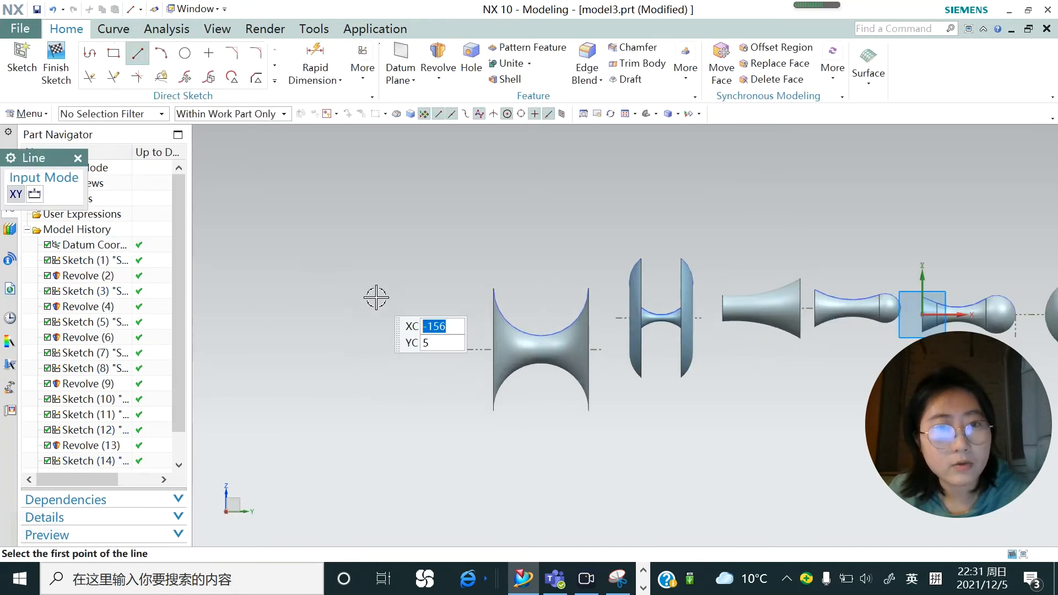
left_click(375, 298)
left_click(324, 331)
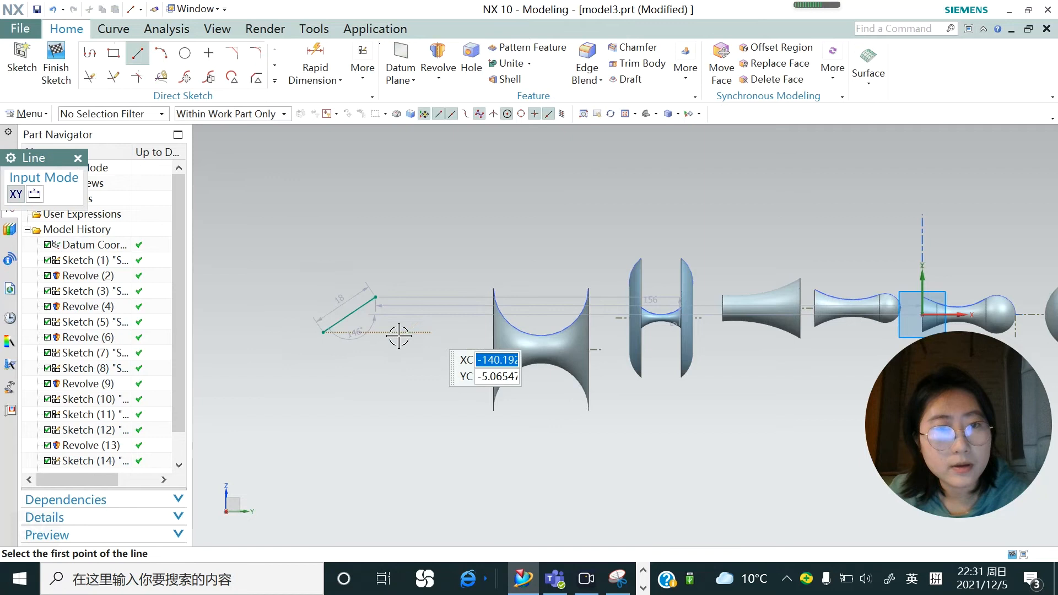
left_click(323, 332)
left_click(449, 330)
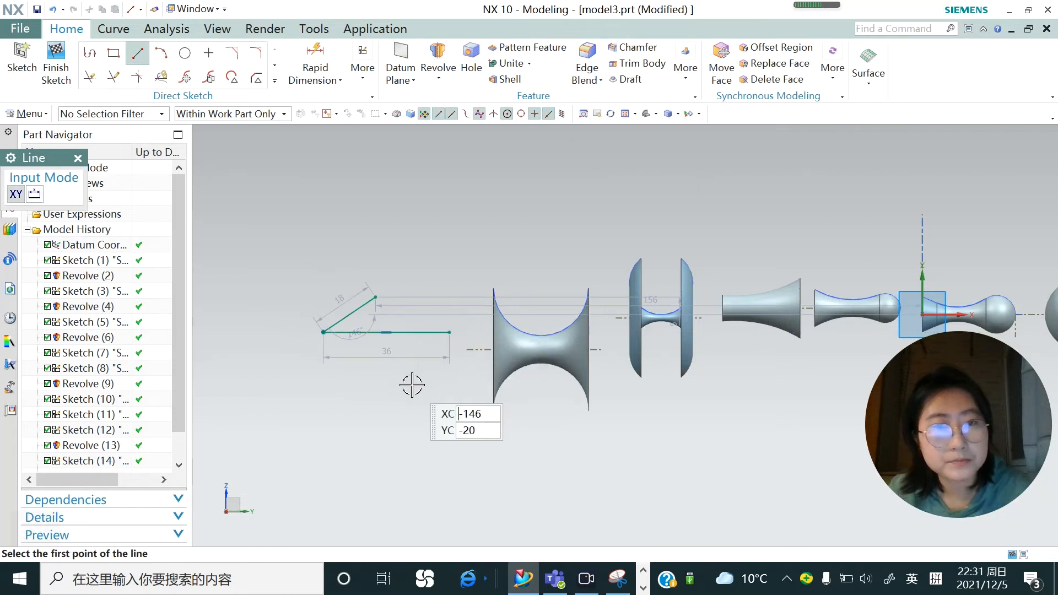
key("Escape")
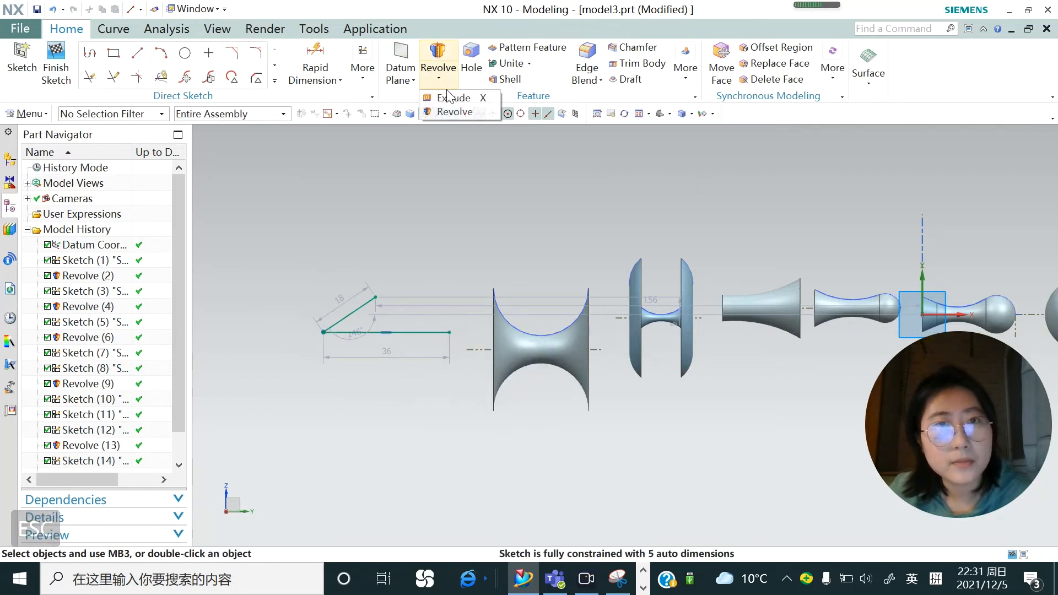
Step: Revolve the two-line profile 360 degrees about the neighbouring body's reference line and inspect the result from an oblique angle
left_click(453, 111)
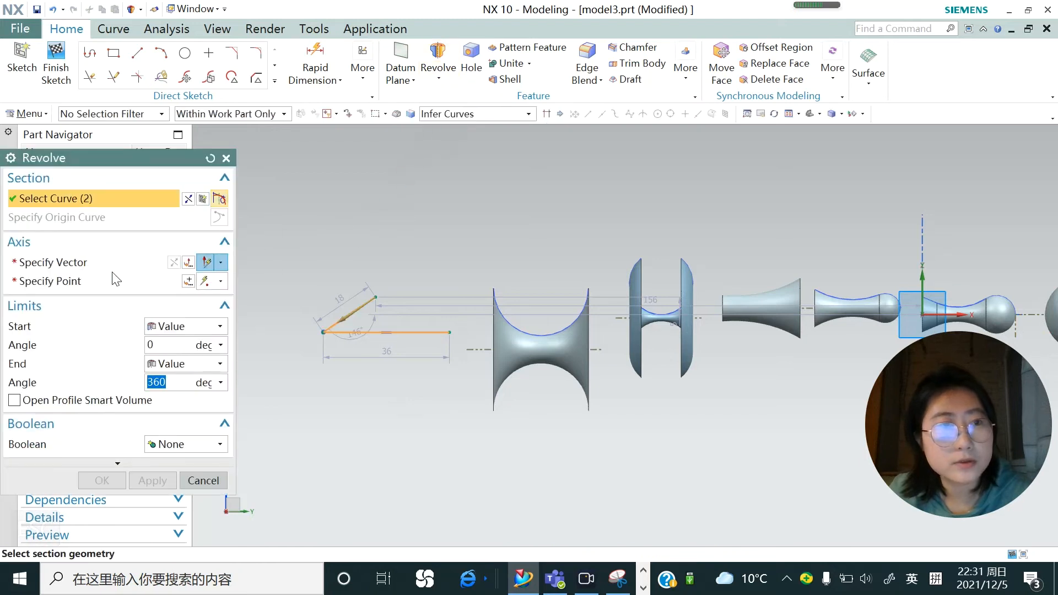
left_click(478, 350)
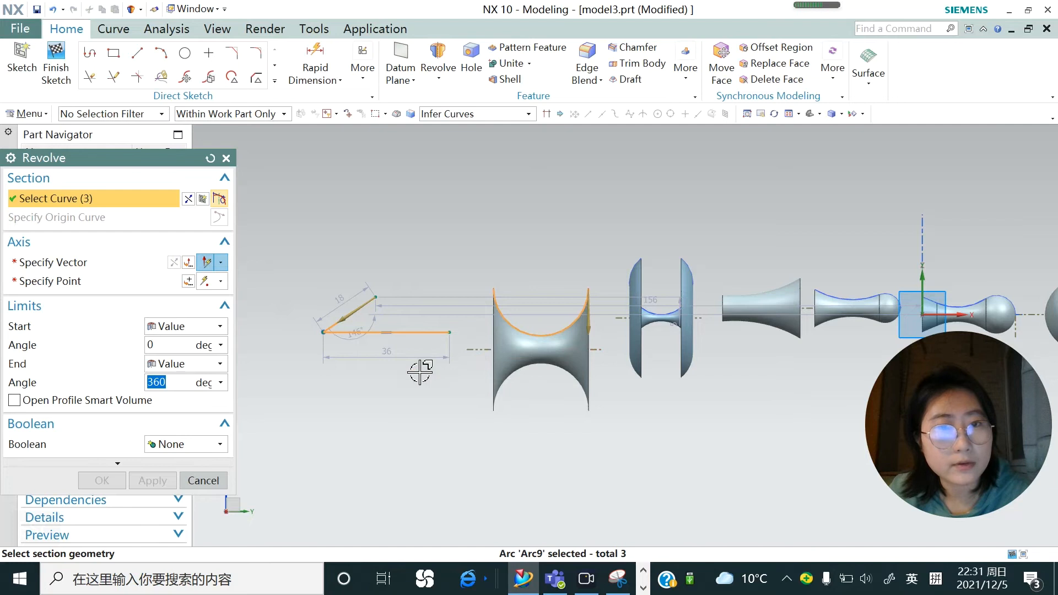
left_click(508, 319, "shift")
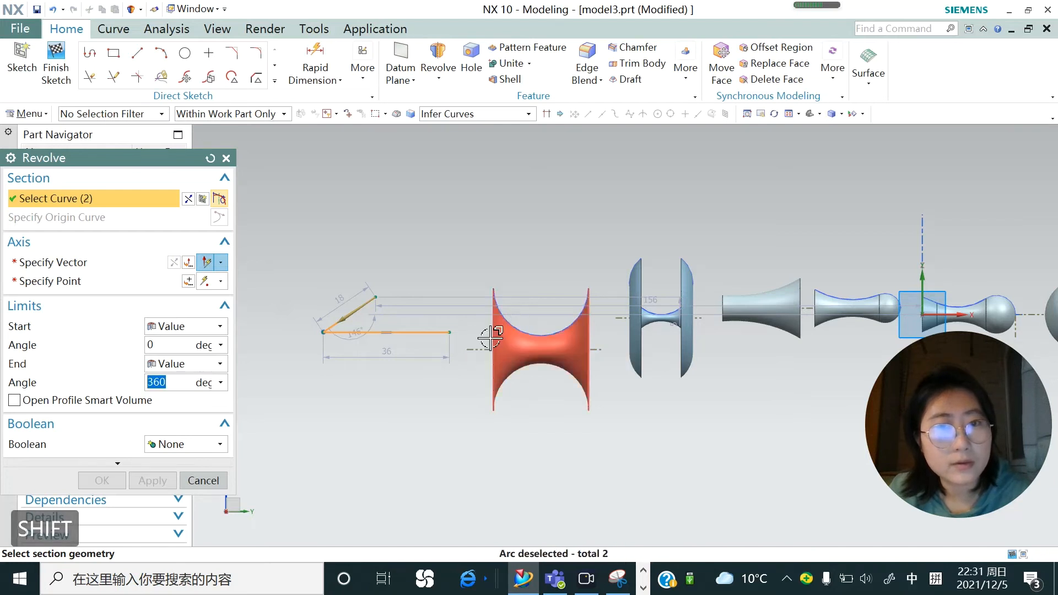
left_click(94, 267)
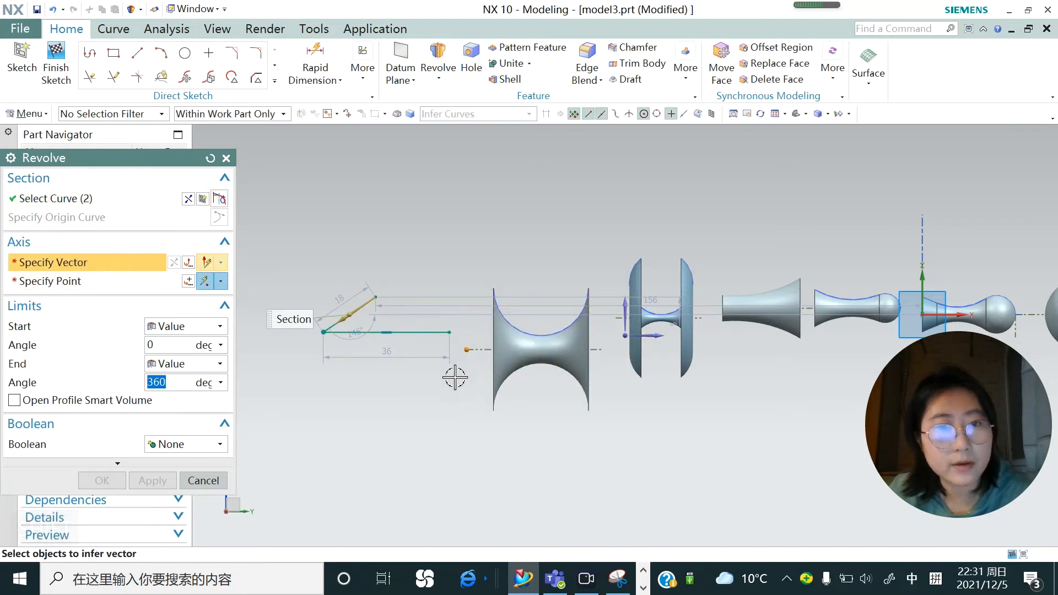
left_click(482, 347)
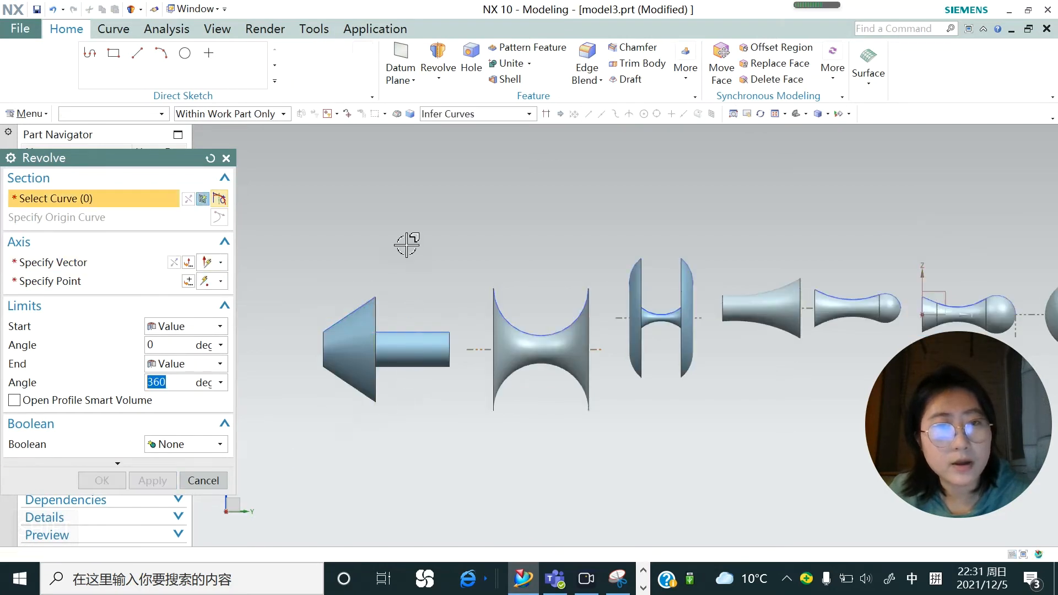
scroll(407, 248, "down", 2)
middle_click_drag(439, 285, 461, 308)
scroll(457, 399, "up", 1)
scroll(459, 400, "up", 1)
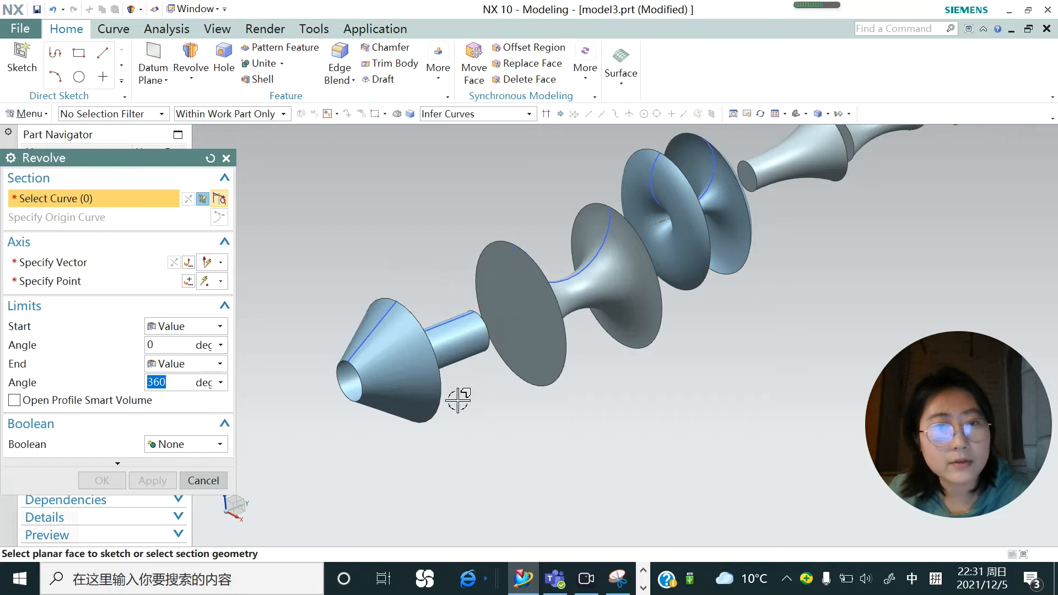
scroll(392, 379, "down", 1)
scroll(469, 347, "down", 1)
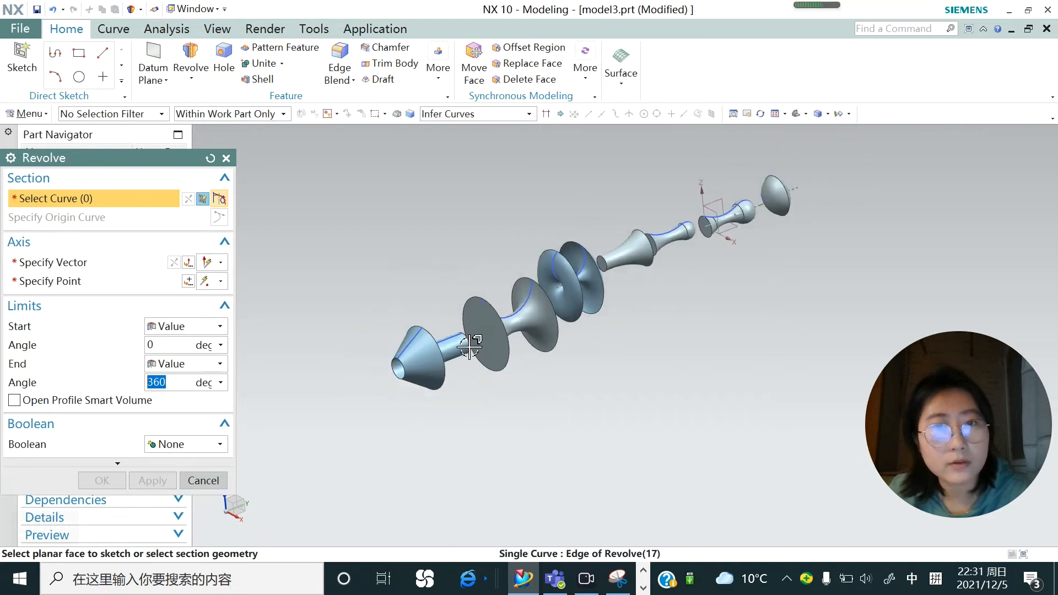
middle_click_drag(443, 367, 352, 308)
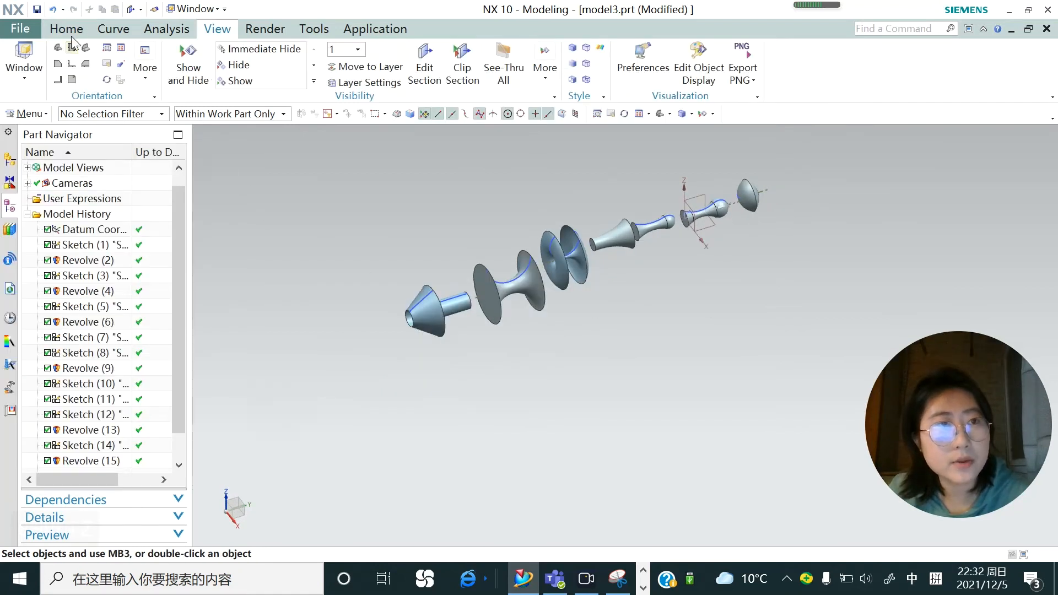
Step: Start a sketch on the Y-Z datum plane and draw a rectangle about 27 by 11 mm beyond the lens-shaped body
left_click(71, 34)
left_click(705, 248)
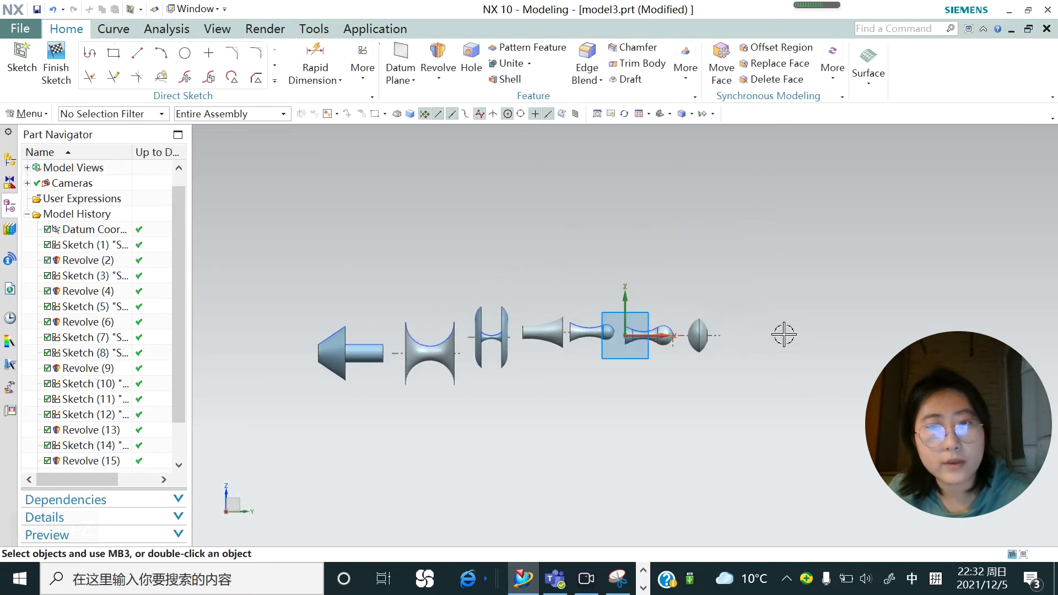
scroll(725, 338, "down", 2)
scroll(811, 341, "up", 3)
scroll(812, 341, "up", 1)
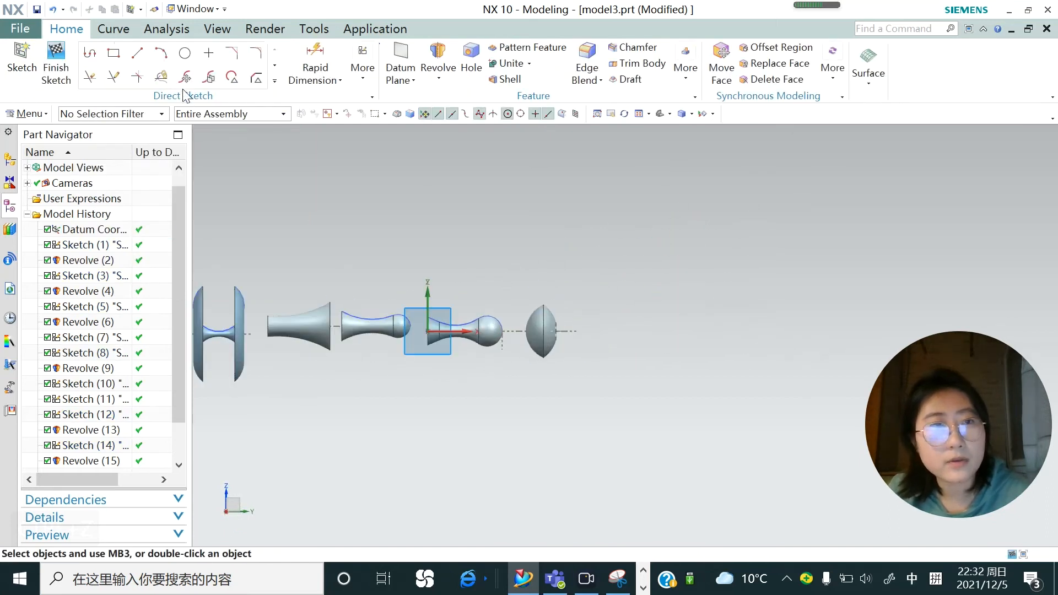
left_click(114, 53)
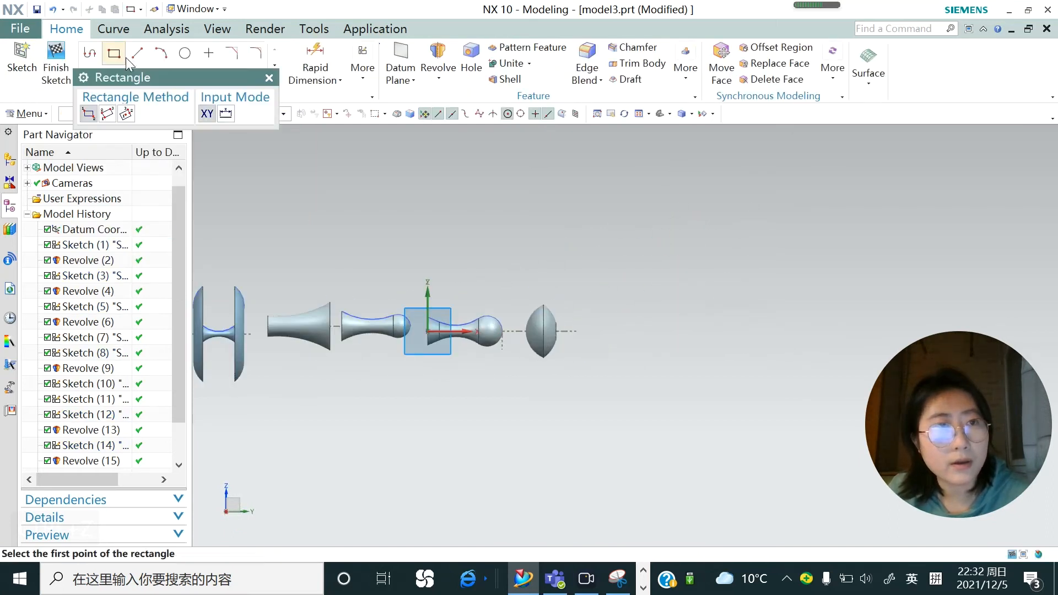
left_click(577, 331)
left_click(652, 300)
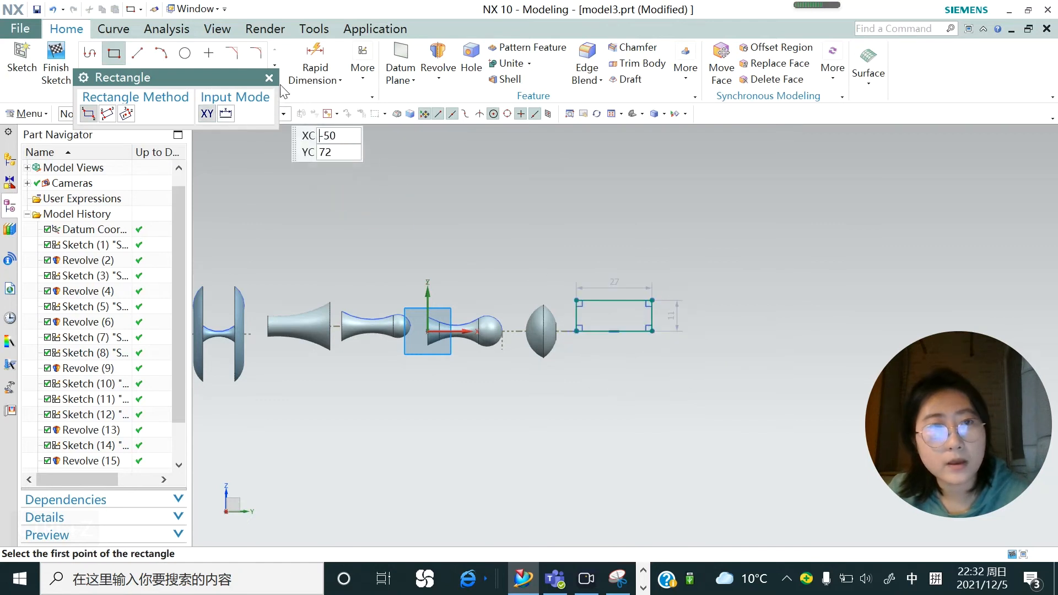
left_click(269, 77)
Step: Revolve the rectangle 360 degrees about its own lower long edge
left_click(431, 81)
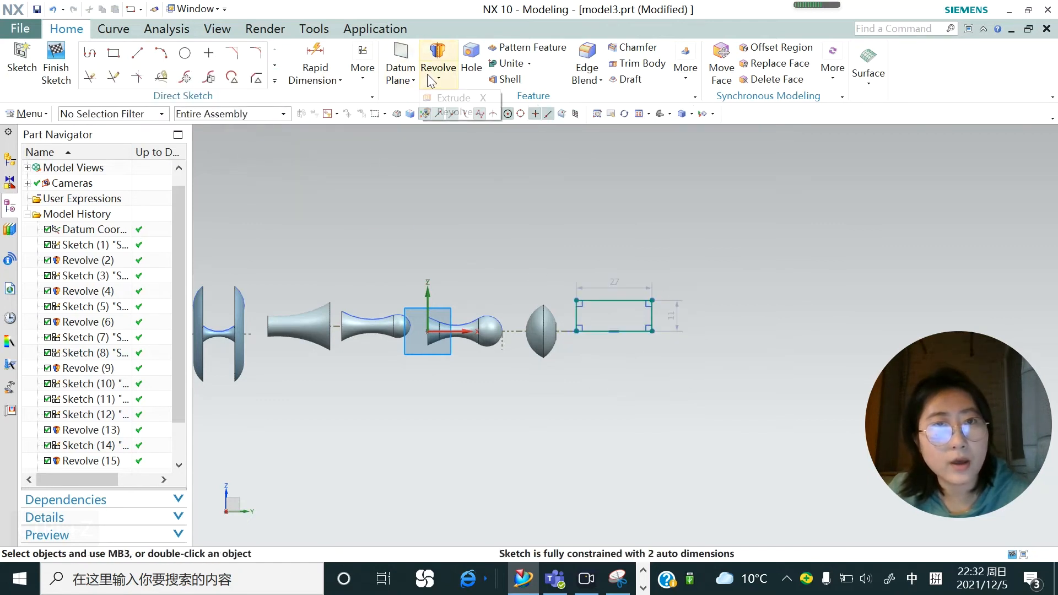
left_click(444, 110)
mouse_move(523, 293)
middle_mouse_down()
mouse_move(537, 287)
mouse_move(529, 269)
middle_mouse_up()
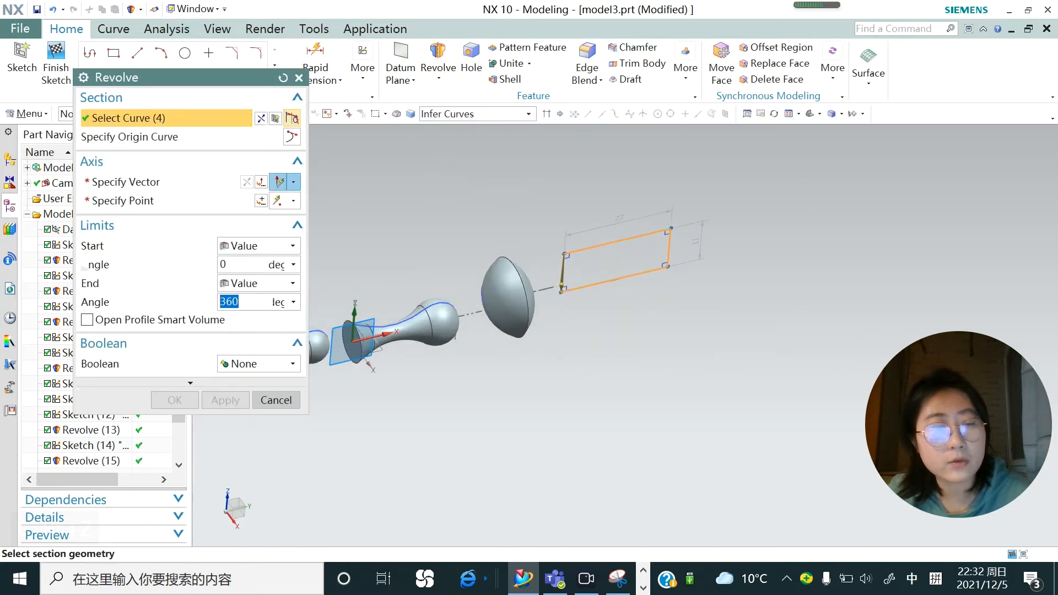
left_click(156, 182)
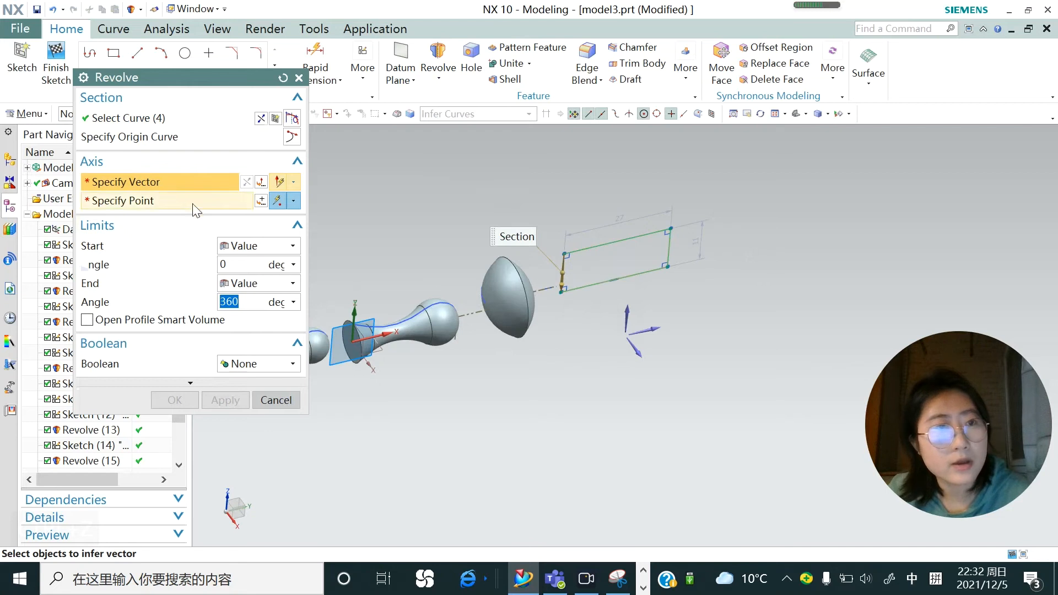
left_click(595, 281)
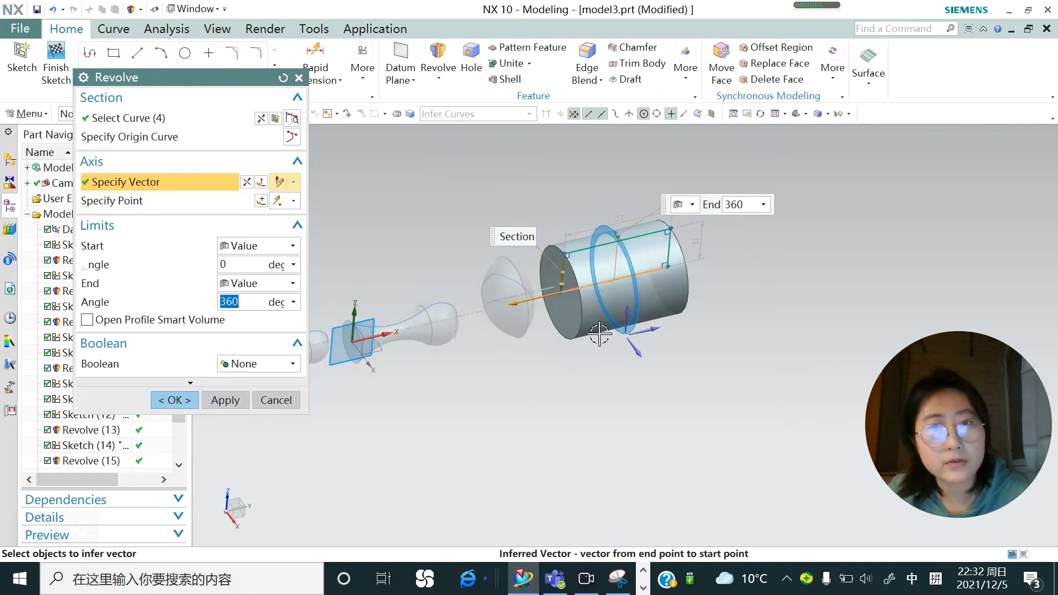
left_click(226, 401)
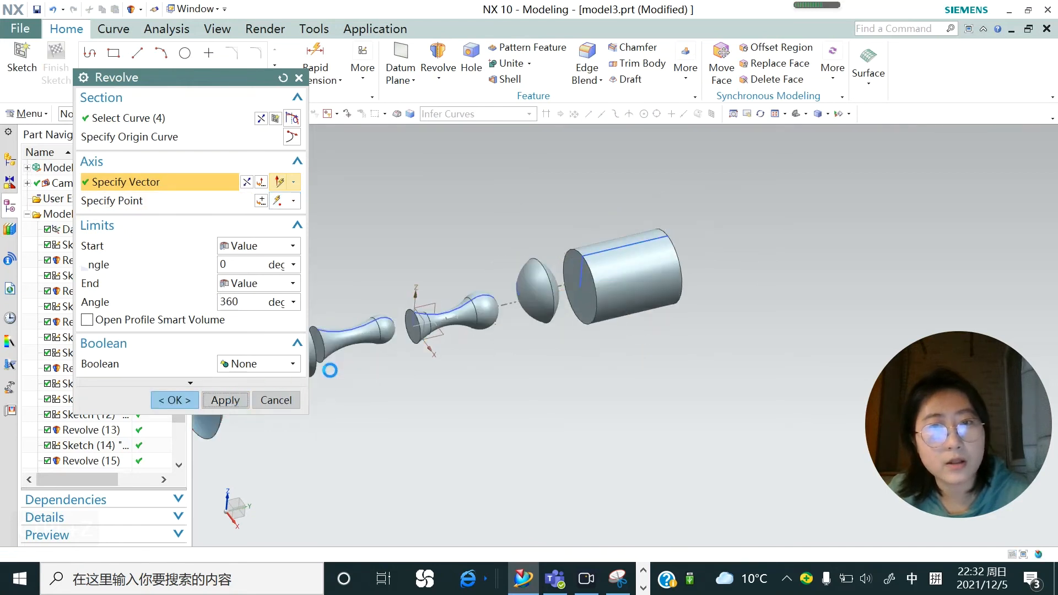
left_click(608, 309)
left_click(301, 402)
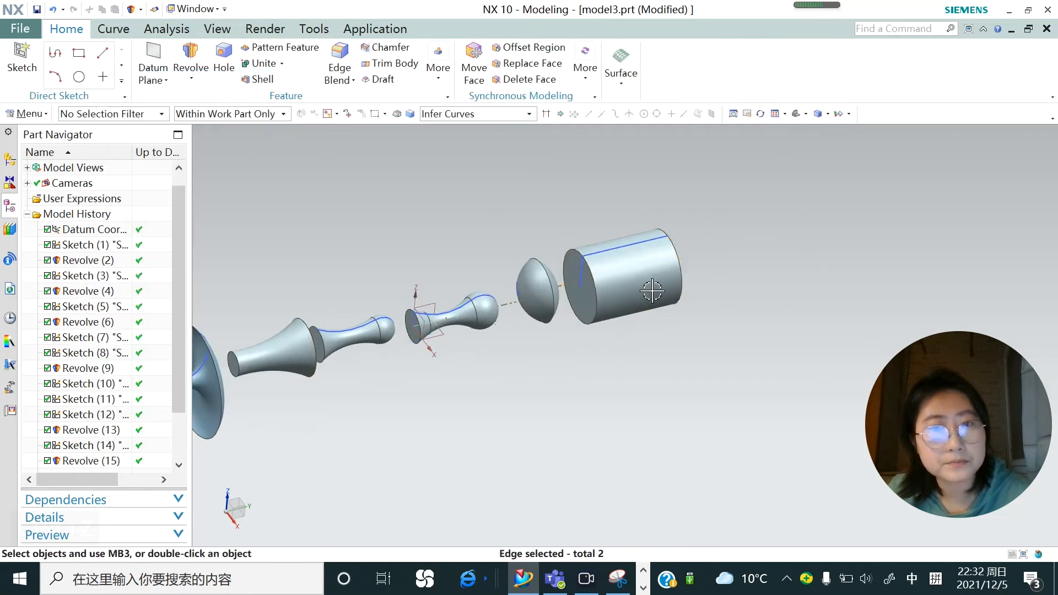
Step: Edit the cylinder's revolve feature and set its end angle to 270 degrees
double_click(633, 276)
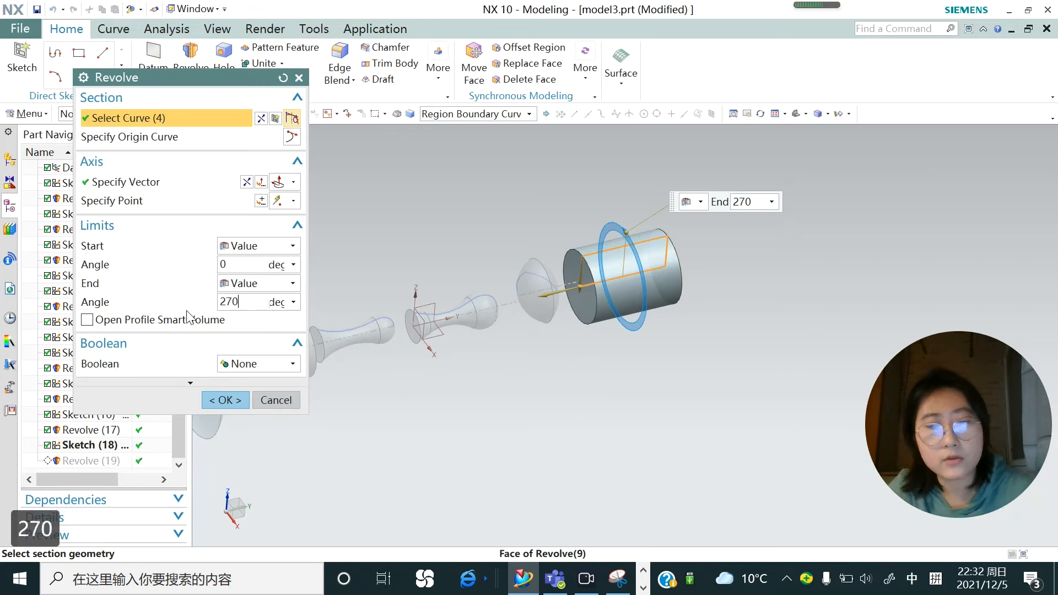
key("Return")
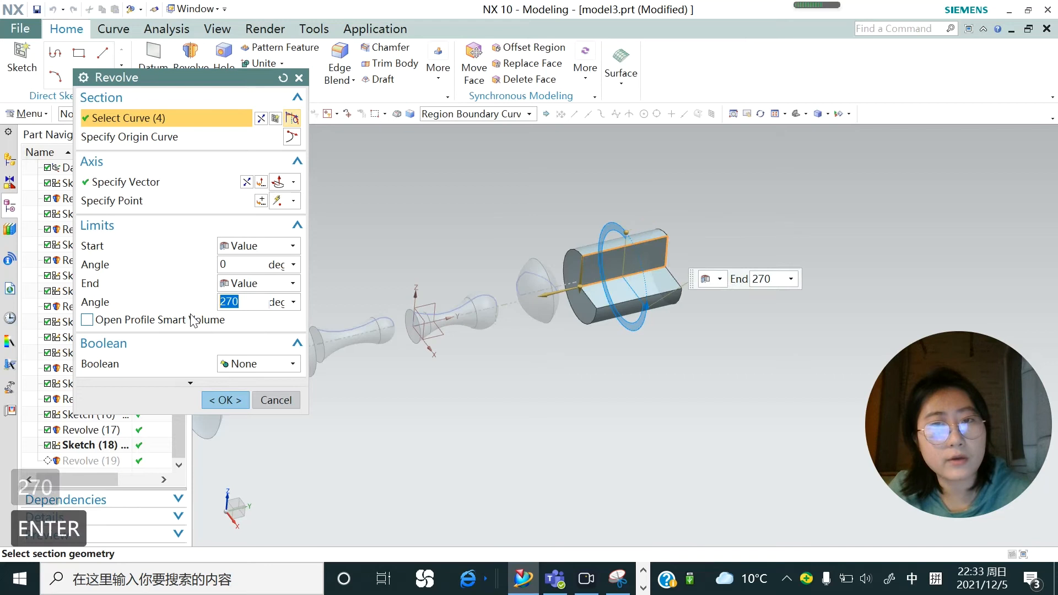
left_click(207, 406)
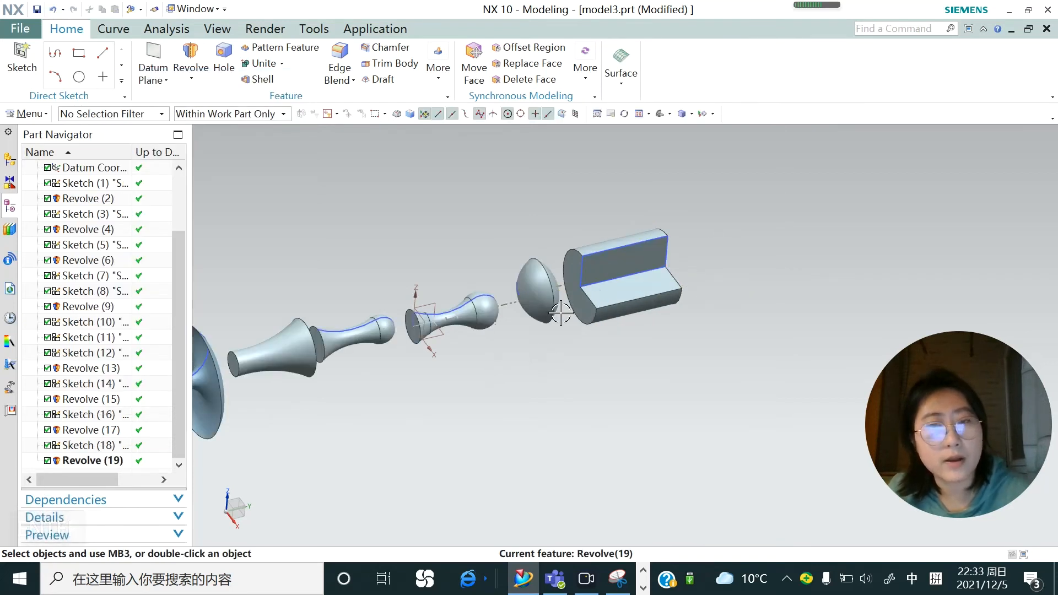
Step: Set the start angle of the partial cylinder's revolve to 45 degrees and inspect the opening from the side
double_click(593, 268)
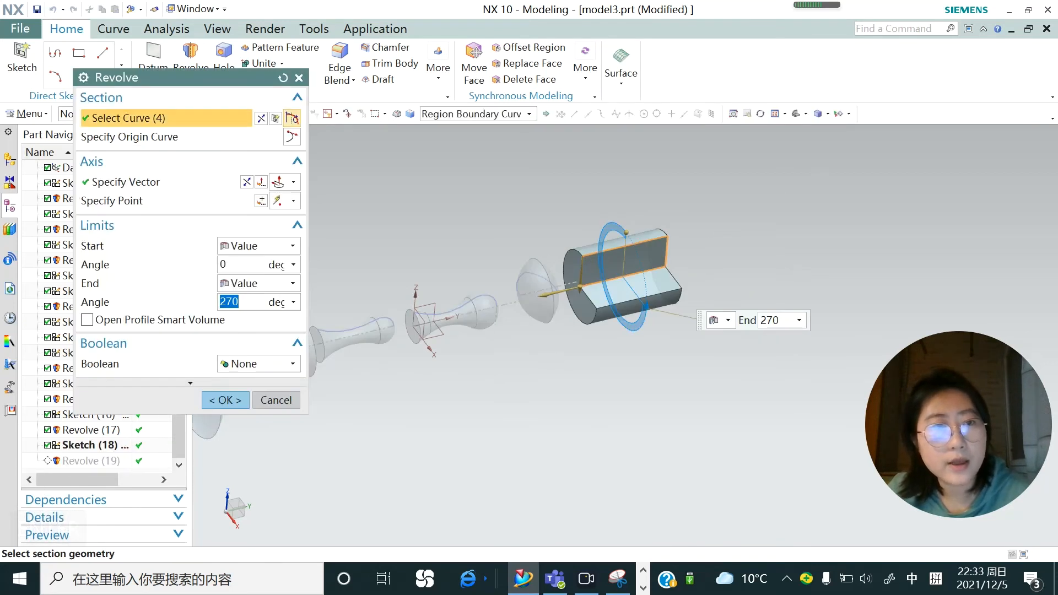
left_click(241, 264)
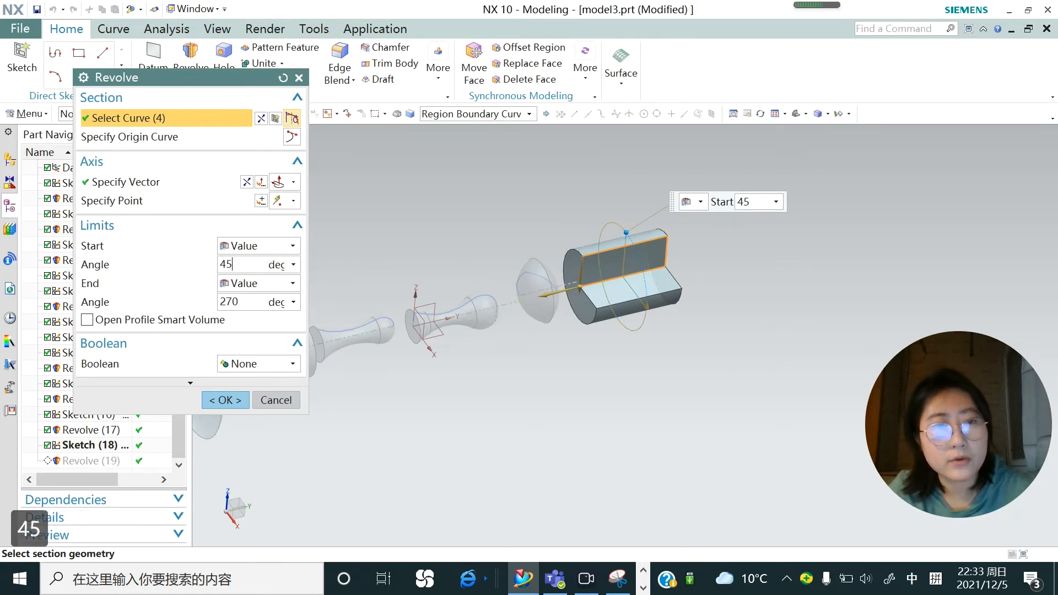
left_click(220, 405)
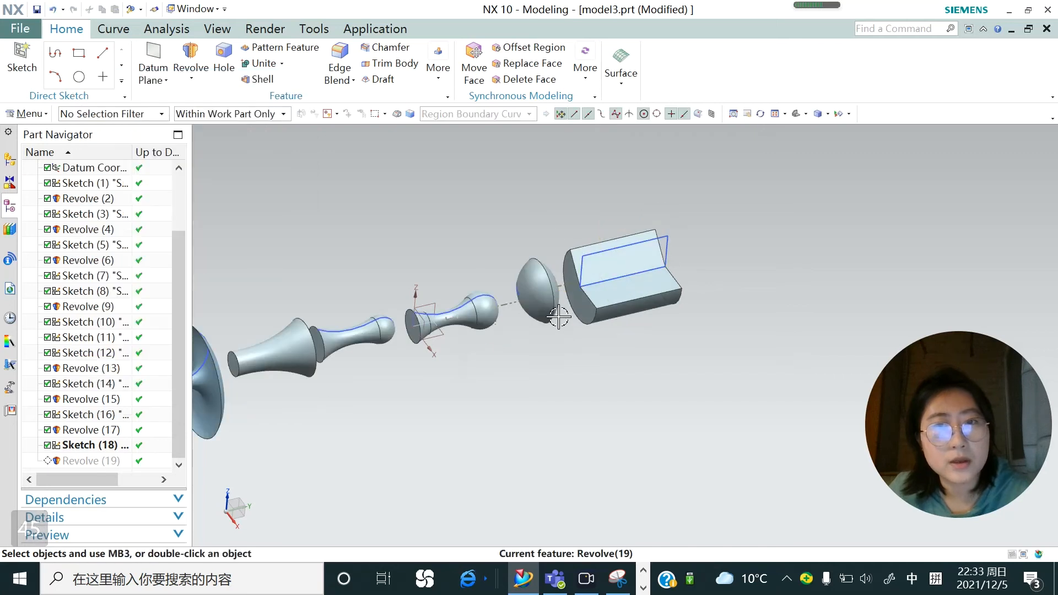
middle_click_drag(623, 308, 656, 298)
scroll(656, 297, "up", 4)
mouse_move(643, 334)
middle_mouse_down()
mouse_move(632, 338)
mouse_move(642, 336)
middle_mouse_up()
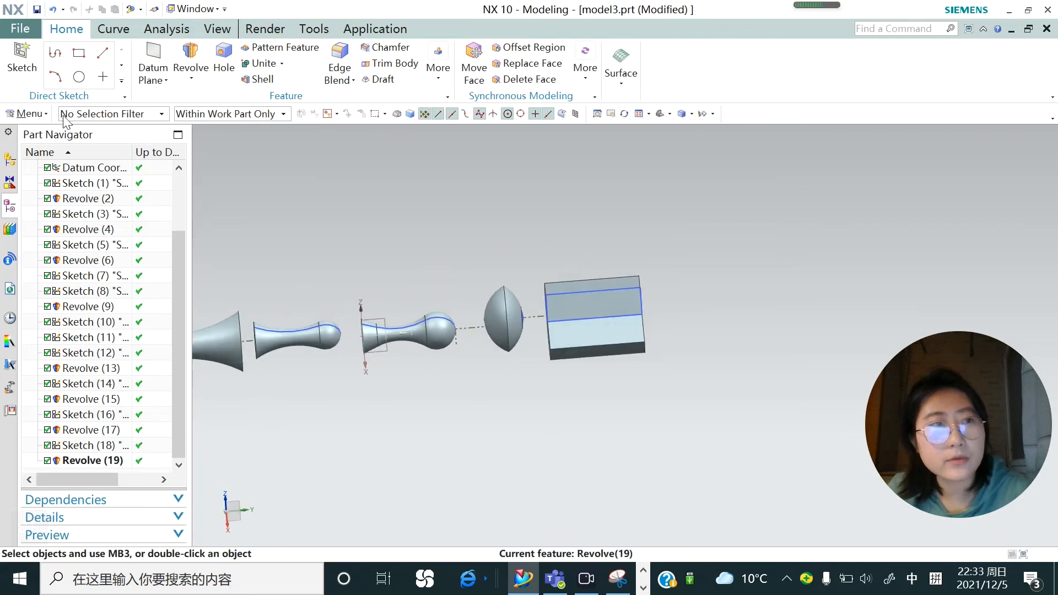
Step: Start another sketch on the Y-Z plane of the datum coordinate system
scroll(756, 331, "down", 1)
left_click(451, 321)
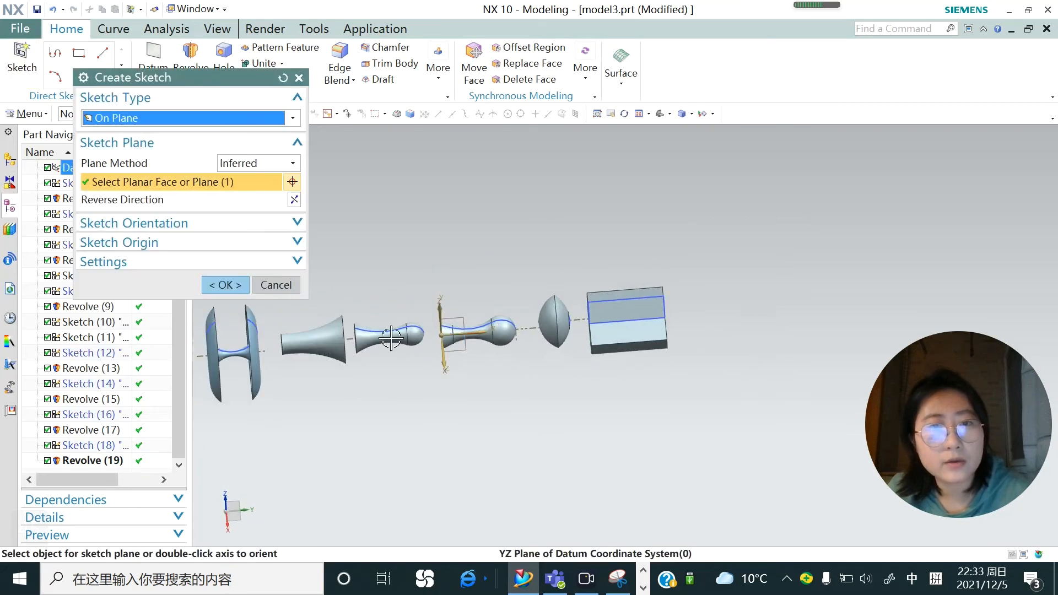
left_click(231, 285)
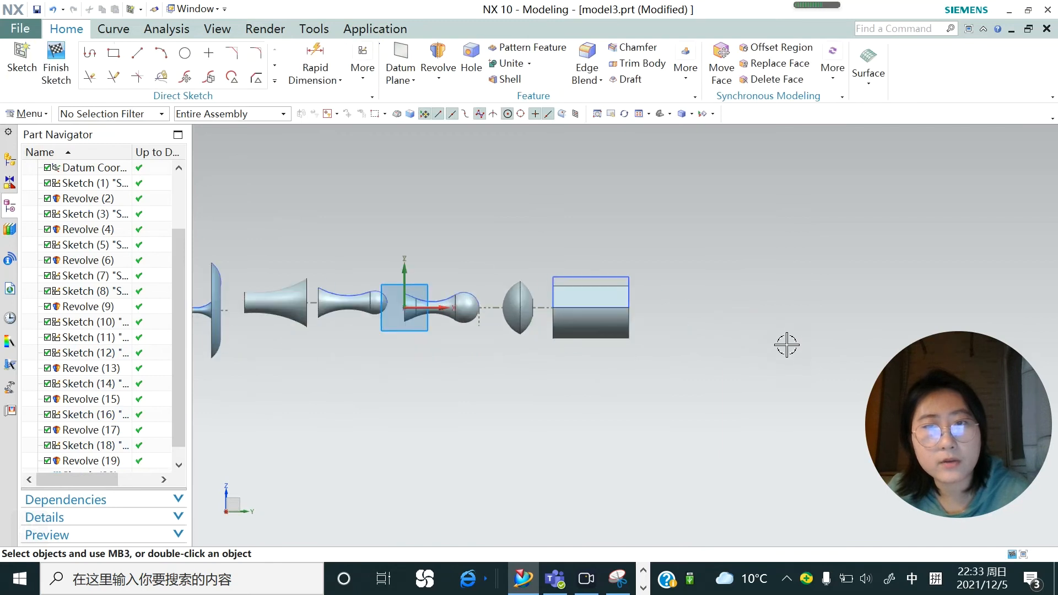
Step: Draw a 24 by 10 mm rectangle that partly overlaps the end of the partial cylinder
key("r")
scroll(611, 275, "up", 4)
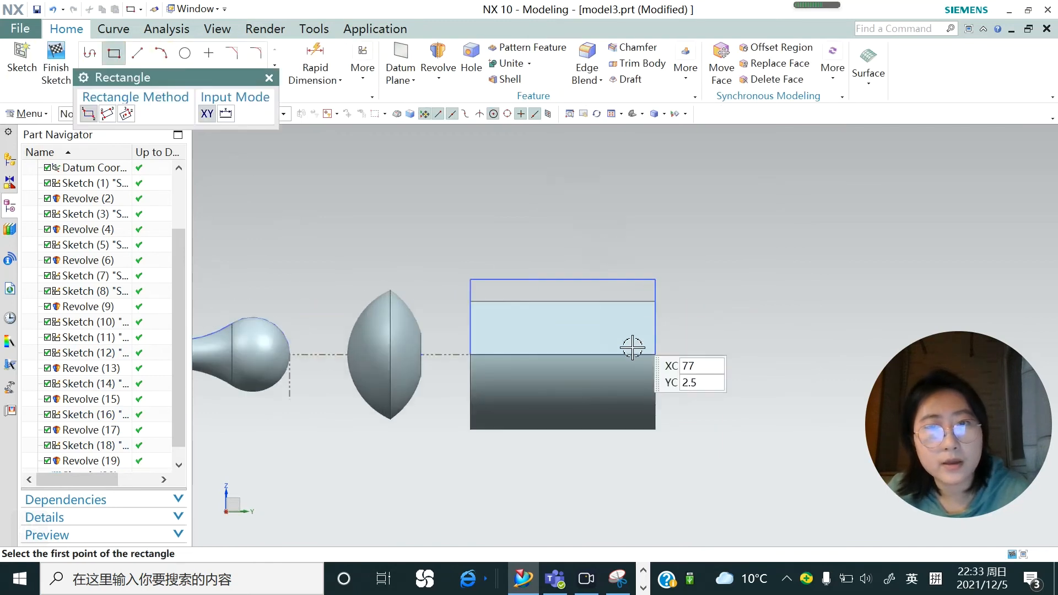
left_click(604, 396)
type("24")
key("Tab")
type("10")
key("Return")
scroll(384, 309, "down", 3)
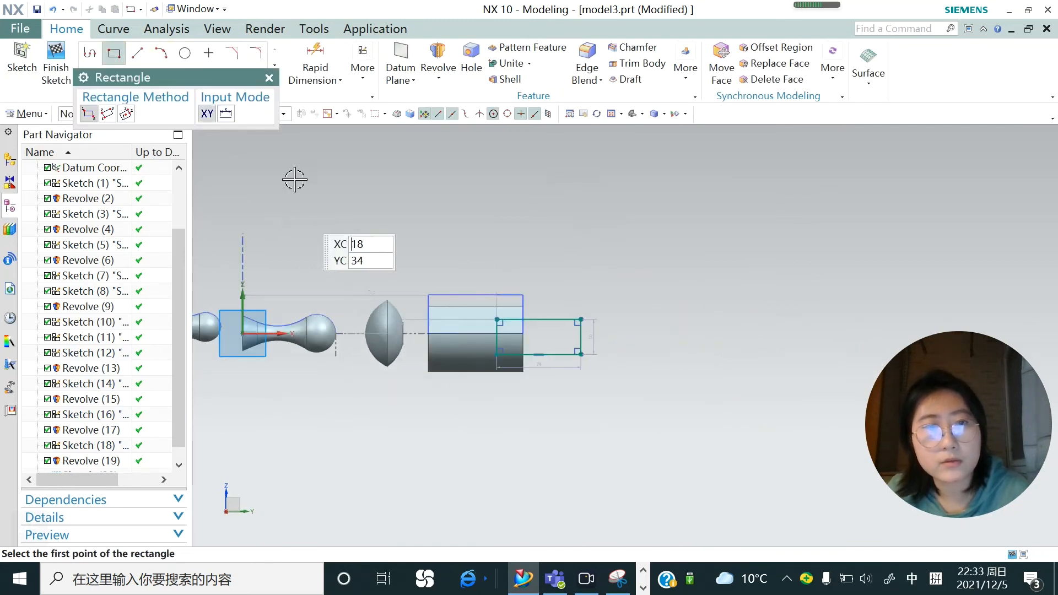
left_click(269, 78)
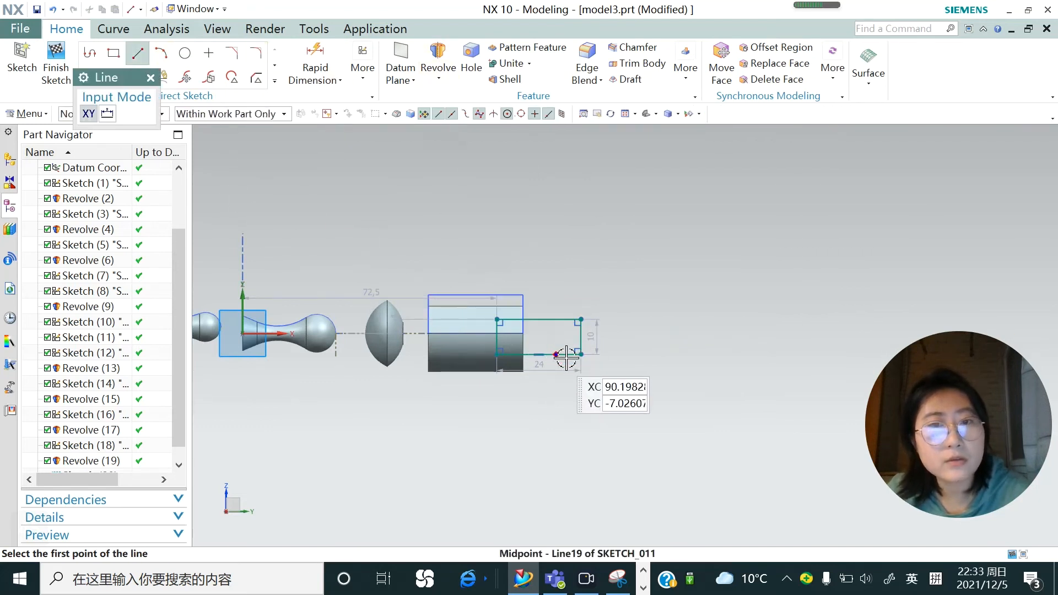
Step: Set up a 360-degree revolve of the 24 by 10 mm rectangle about its lower horizontal edge
left_click(438, 78)
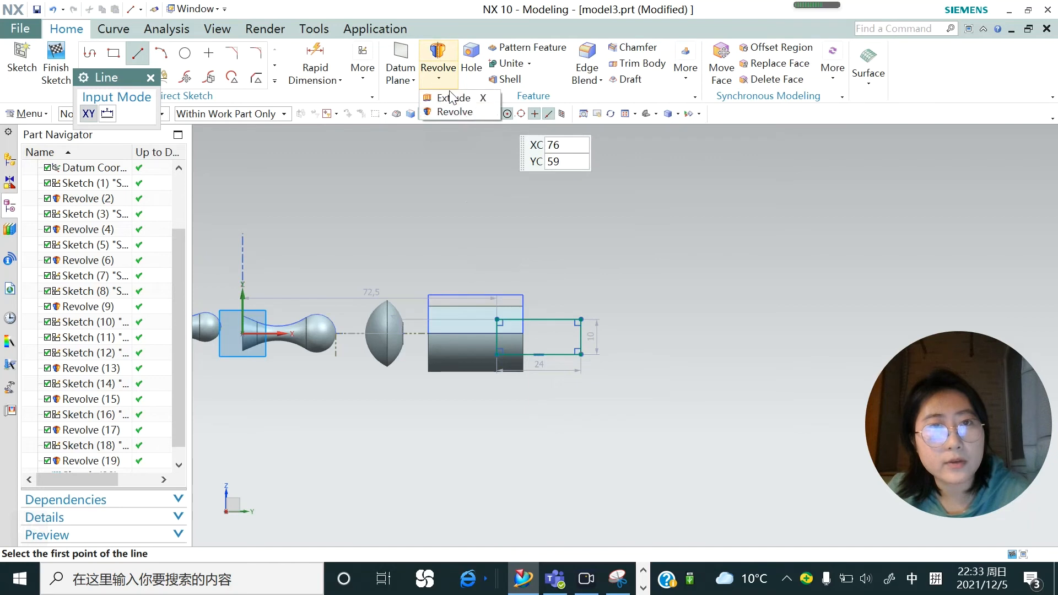
left_click(455, 113)
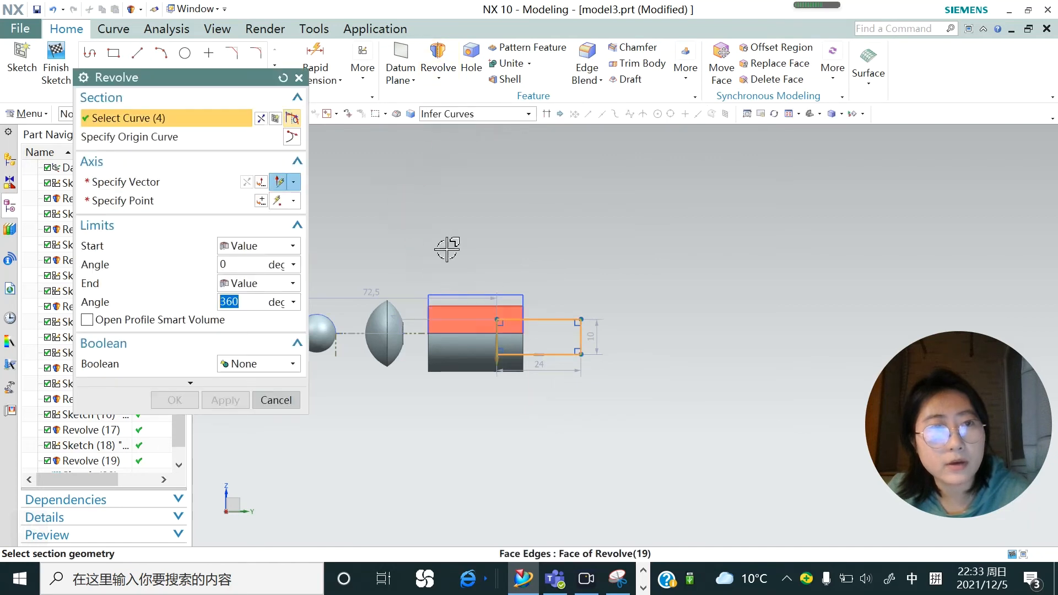
left_click(132, 184)
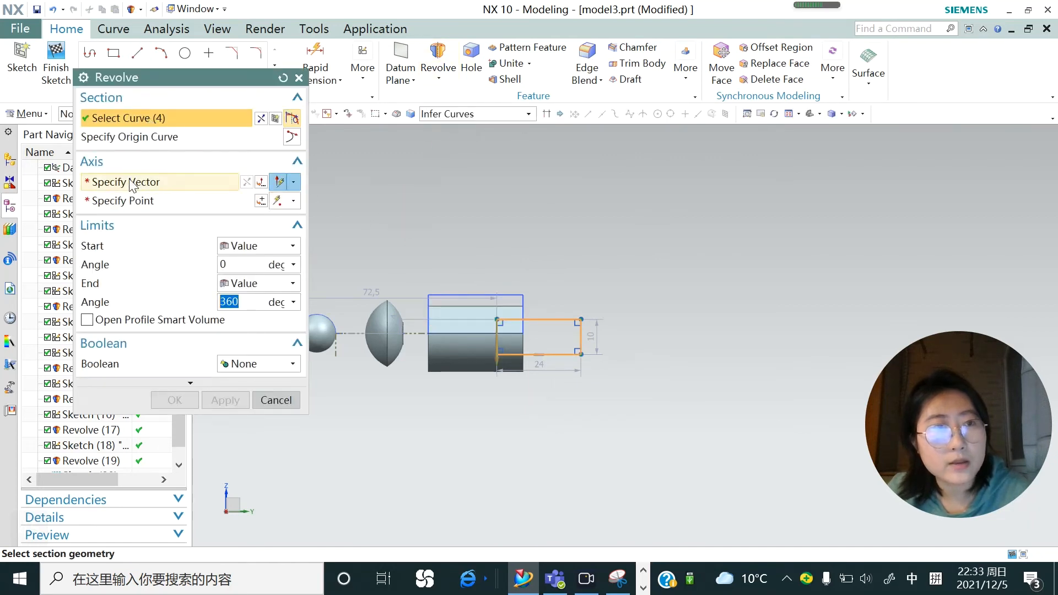
left_click(131, 182)
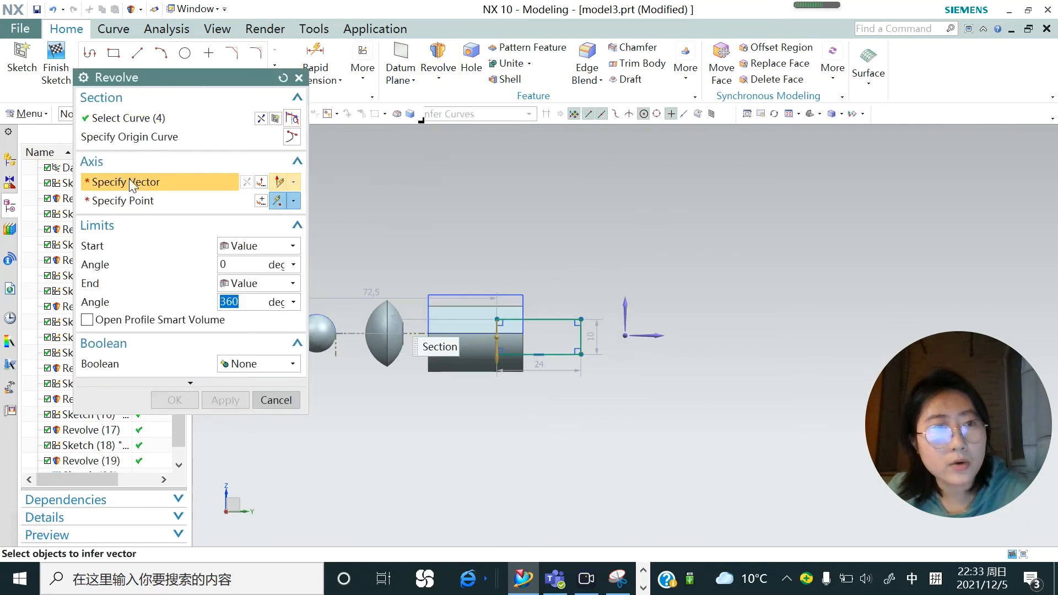
left_click(561, 354)
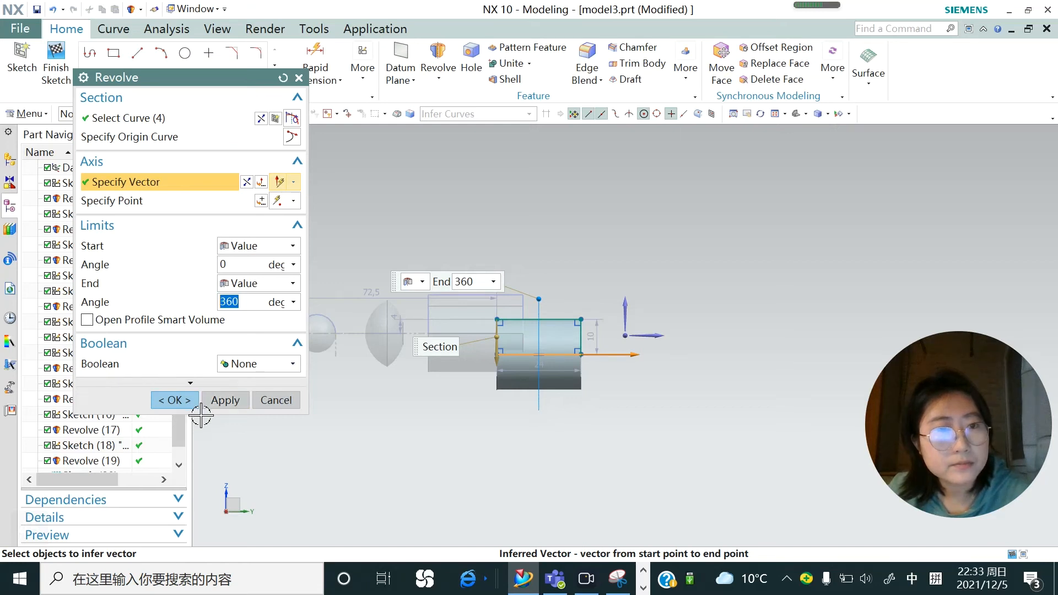
Step: Unite the revolved rectangle with the partial cylinder and inspect the joined body from an angle
left_click_drag(200, 413, 199, 512)
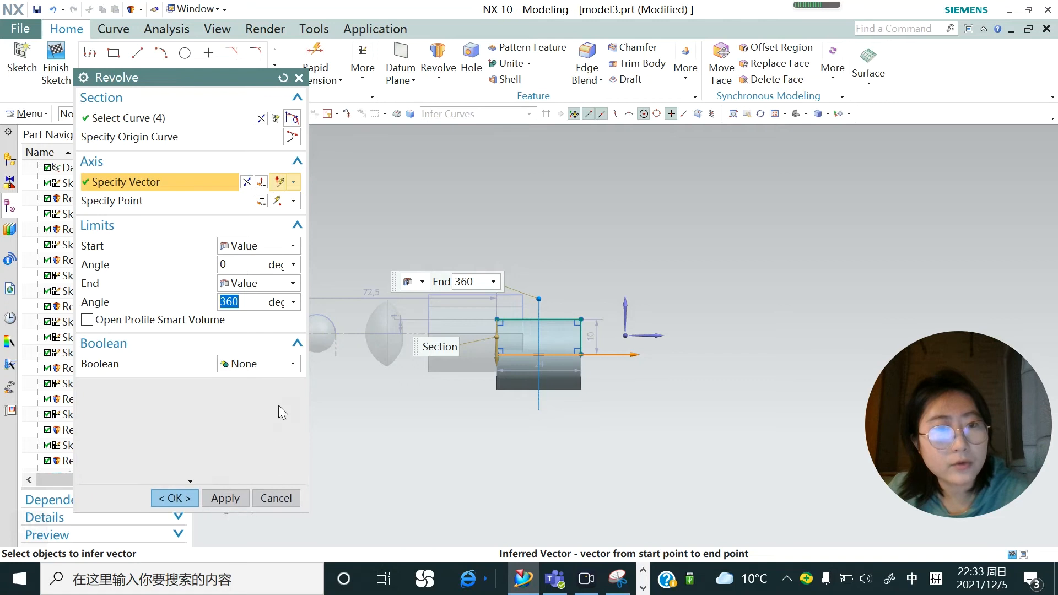
left_click(292, 365)
left_click(242, 395)
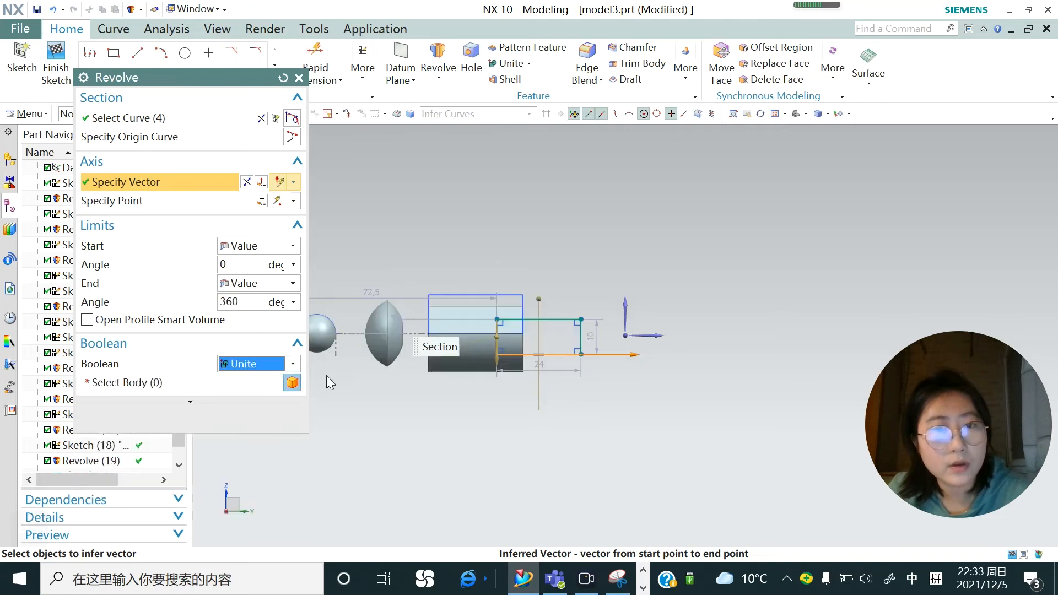
left_click(193, 404)
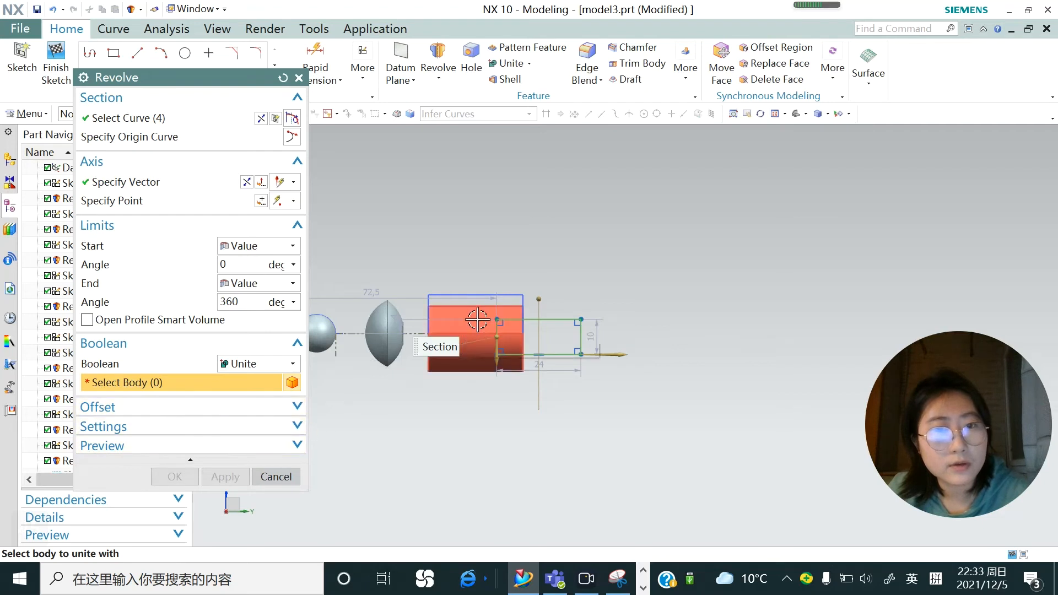
left_click(478, 325)
left_click(225, 477)
middle_click_drag(539, 385, 474, 350)
scroll(474, 351, "up", 3)
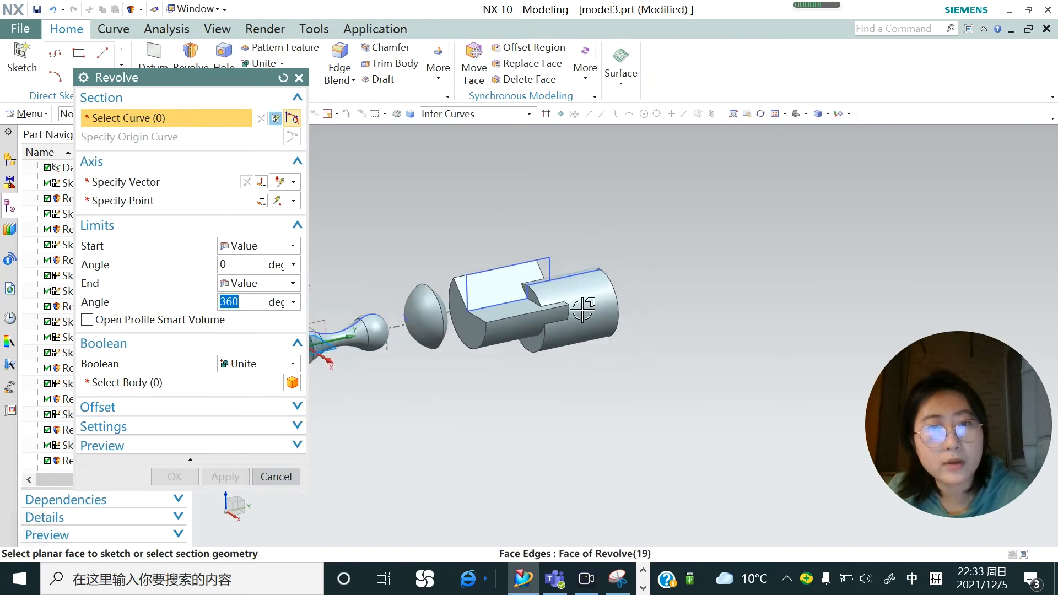
left_click(276, 476)
Step: Edit the rectangle's revolve and change its Boolean operation to Subtract from the partial cylinder
double_click(576, 290)
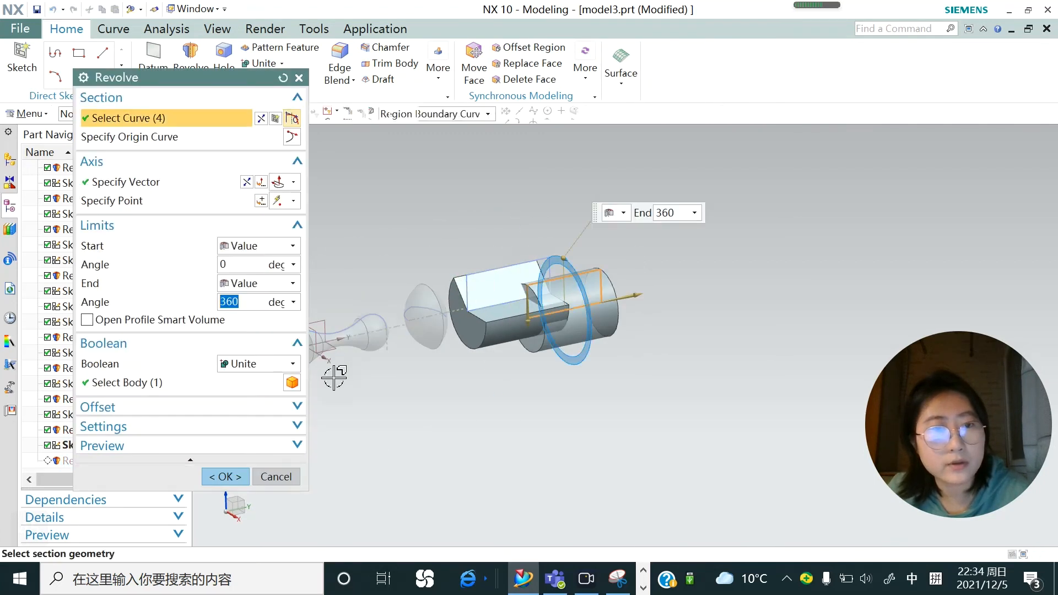
left_click(292, 364)
left_click(257, 410)
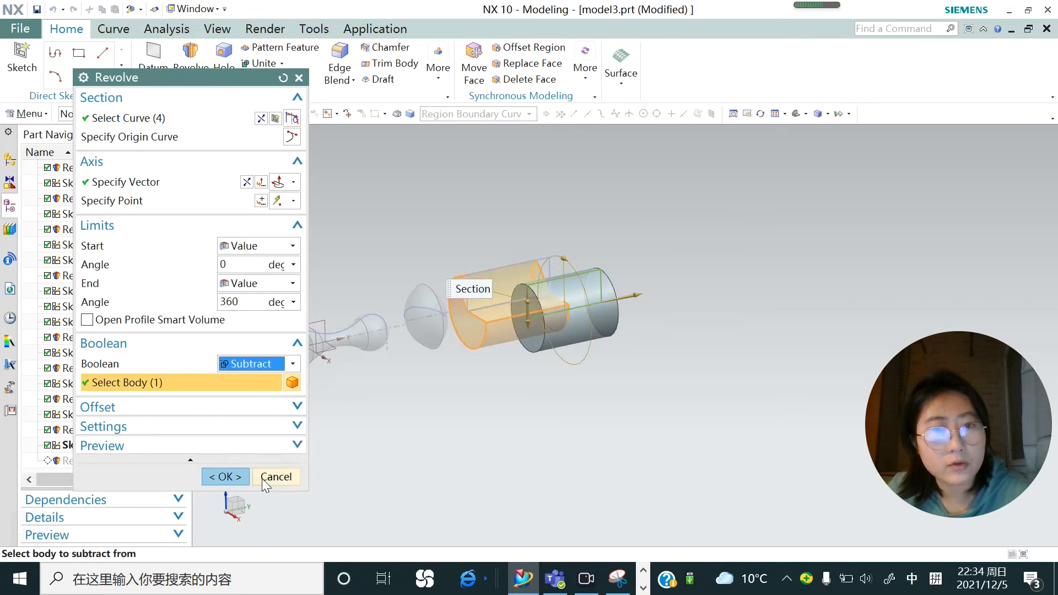
left_click(223, 476)
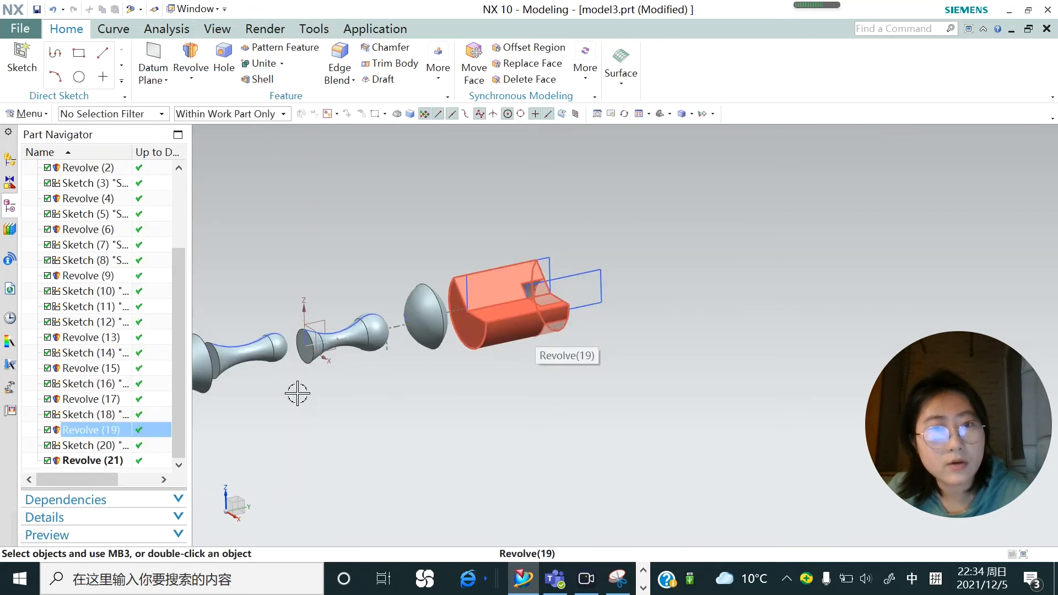
Step: Change the Boolean operation of the rectangle's revolve to Intersect, and undo that change
double_click(524, 321)
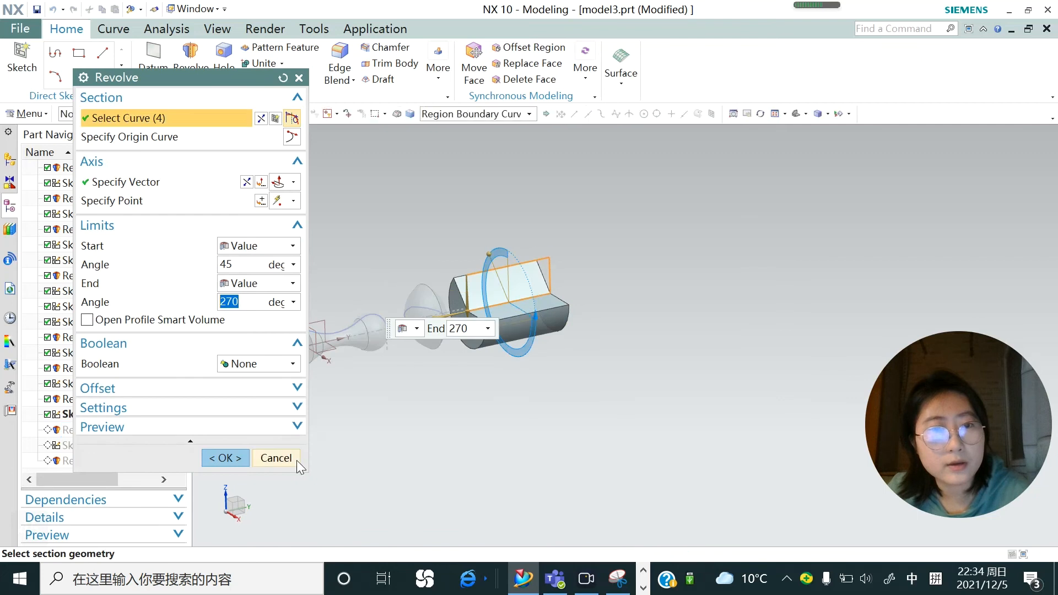
left_click(296, 465)
double_click(65, 460)
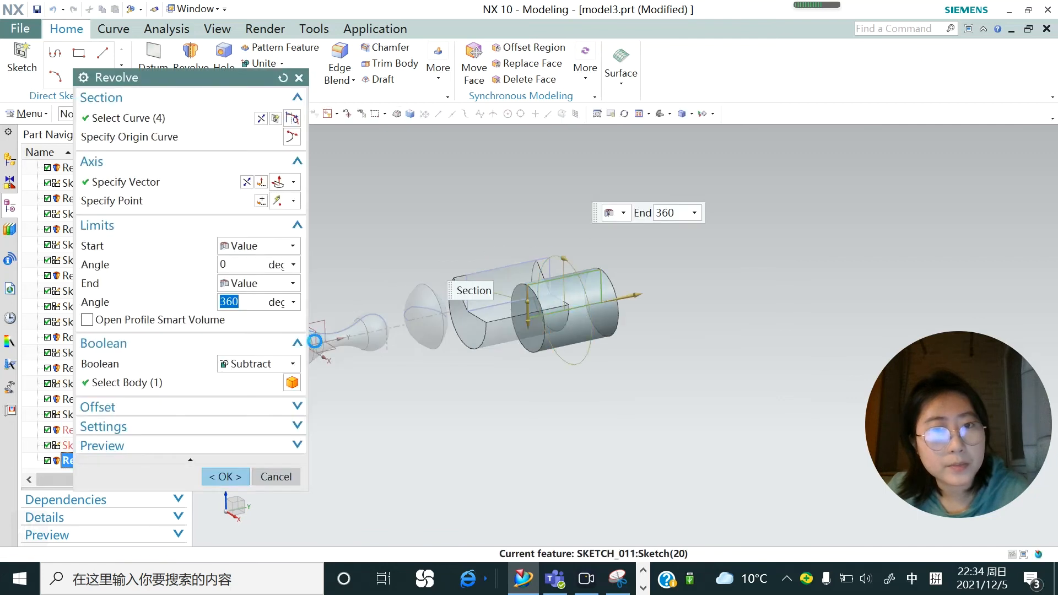
left_click(293, 364)
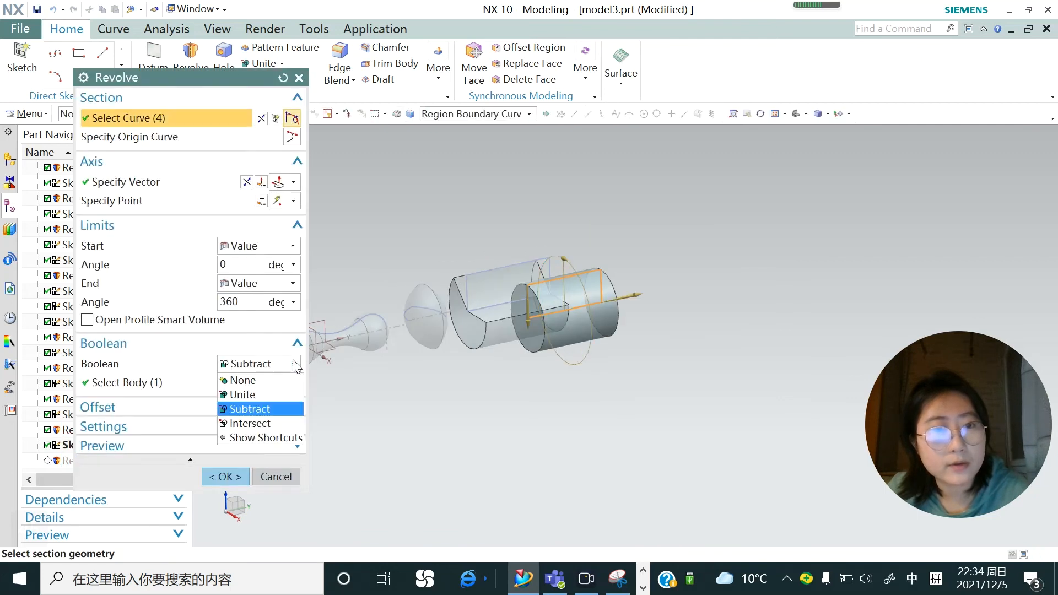
left_click(248, 423)
left_click(225, 476)
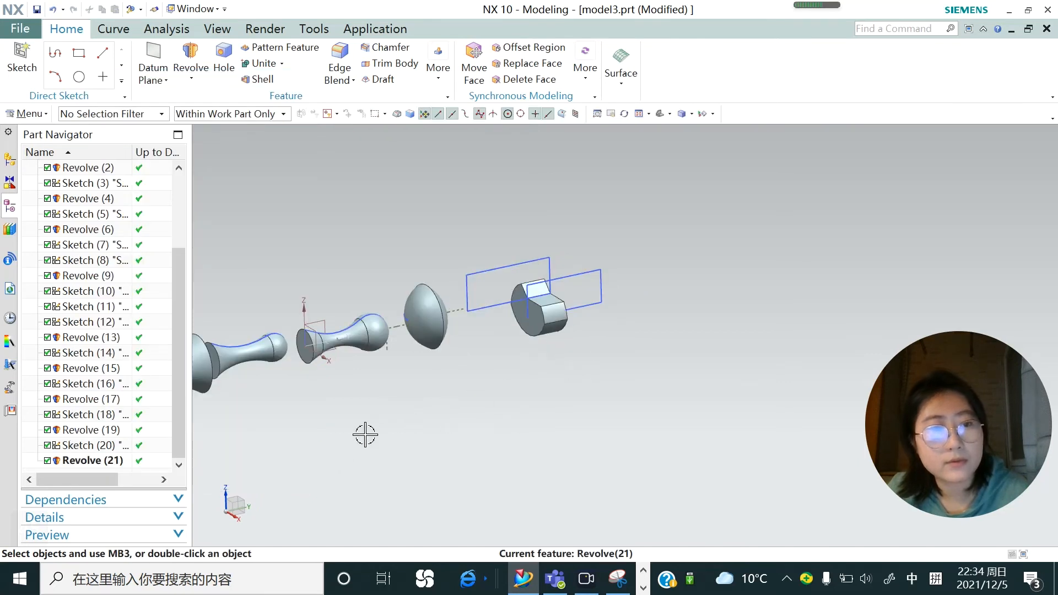
key("ctrl+z")
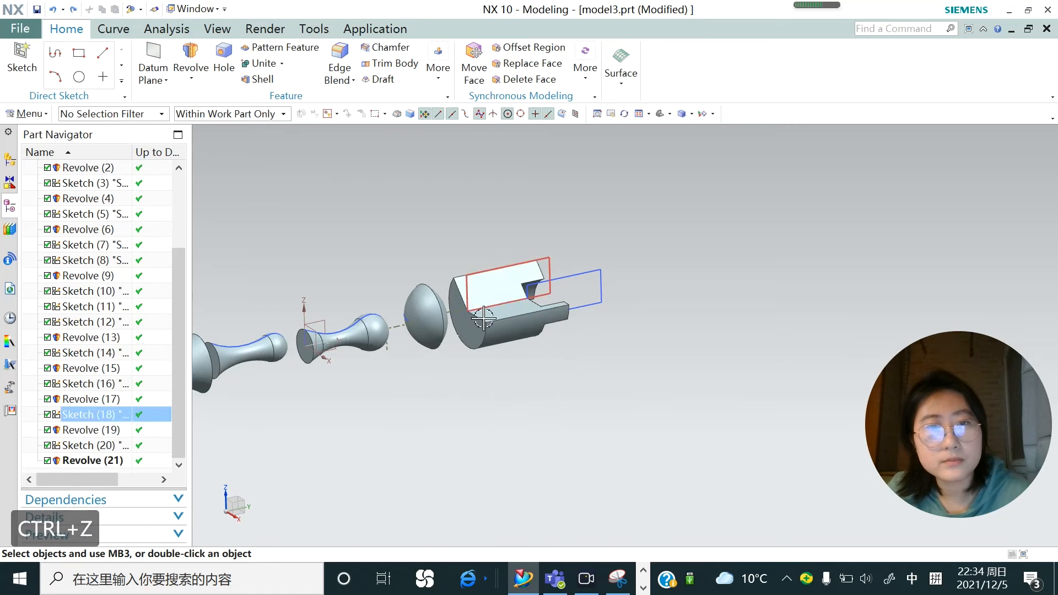
Step: Edit the rectangle's revolve to use the Unite Boolean, and delete that revolve feature from the model
double_click(93, 462)
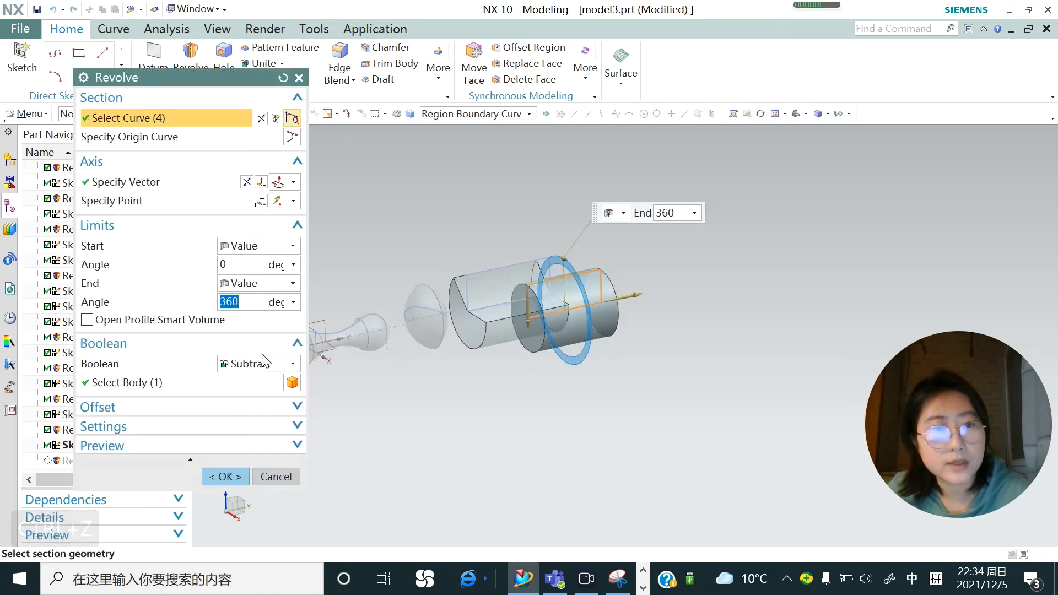
left_click(263, 362)
left_click(260, 393)
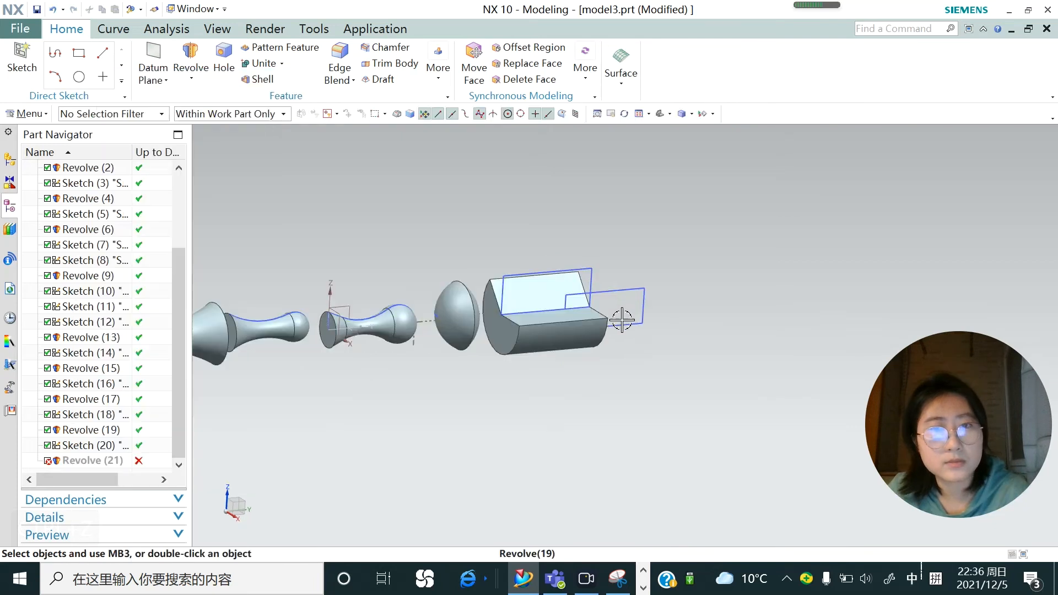
right_click(95, 461)
left_click(117, 393)
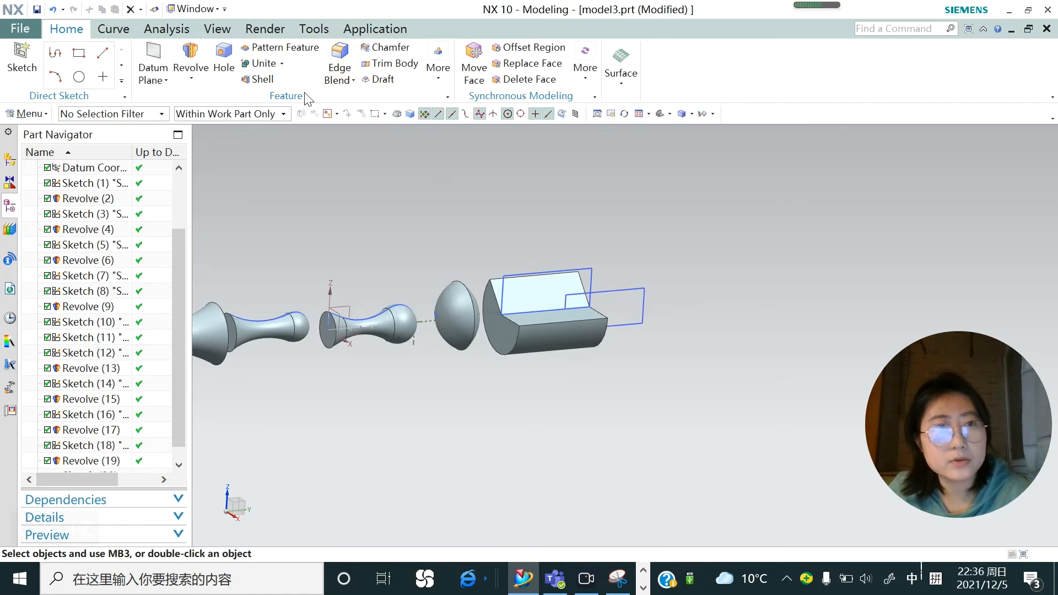
Step: Set up a new 360-degree revolve of the rectangle about its lower edge with the Boolean set to None
left_click(190, 78)
left_click(210, 113)
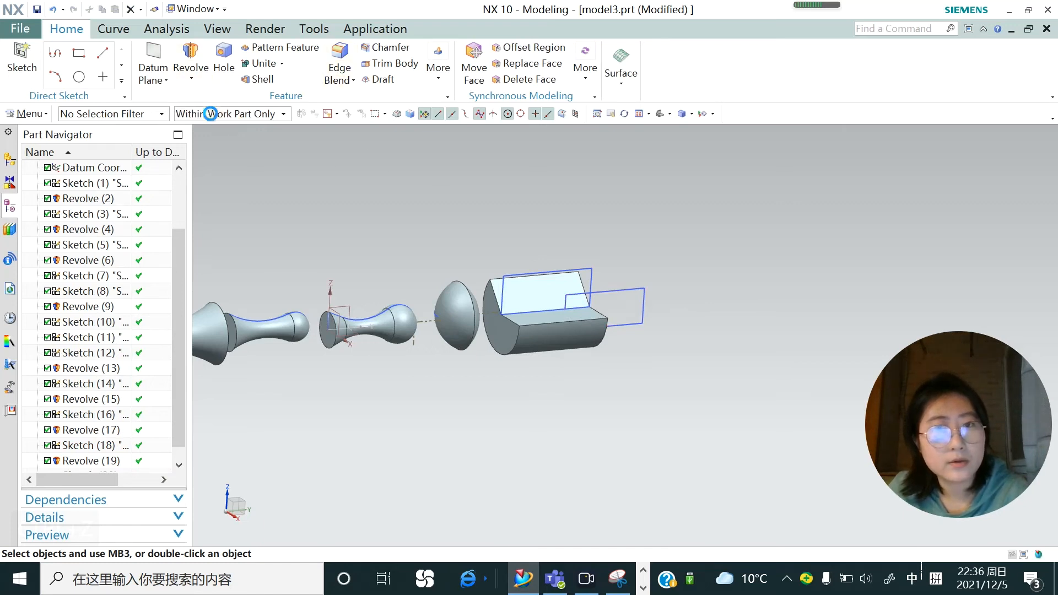
left_click(612, 286)
left_click(166, 133)
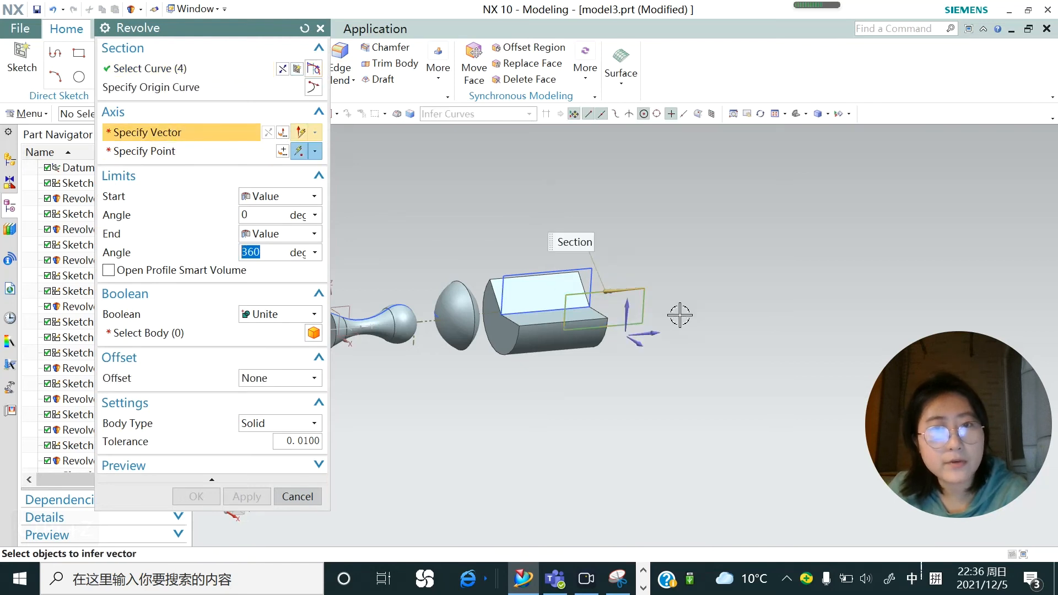
left_click(631, 328)
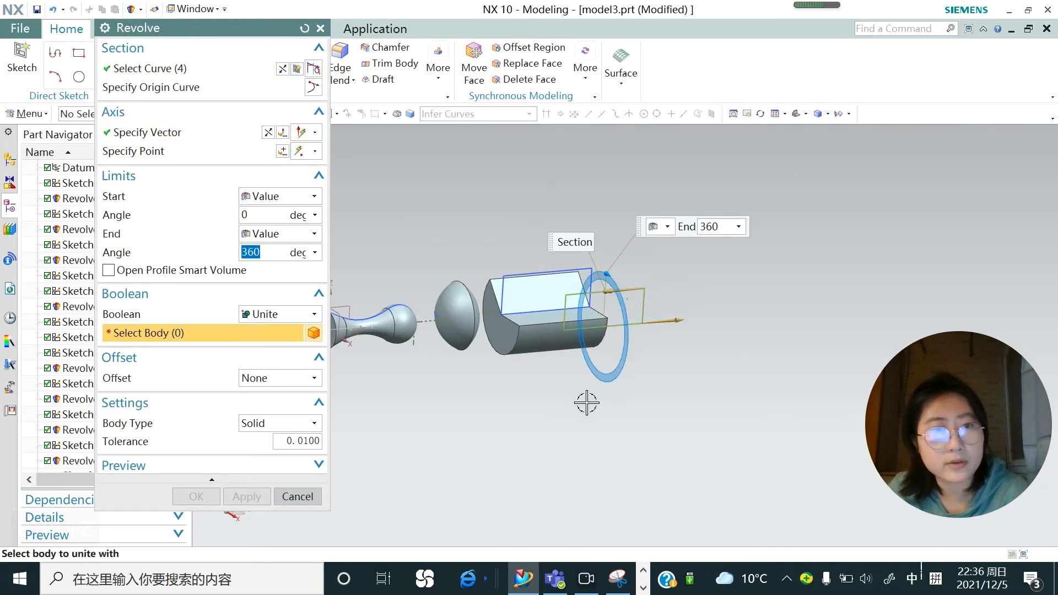
left_click(281, 314)
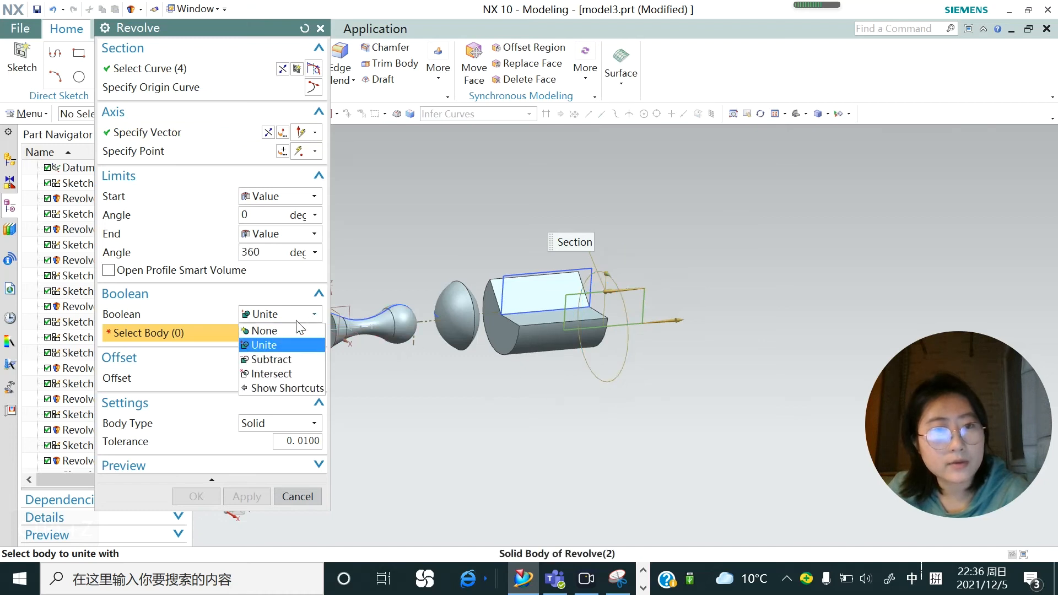
left_click(264, 329)
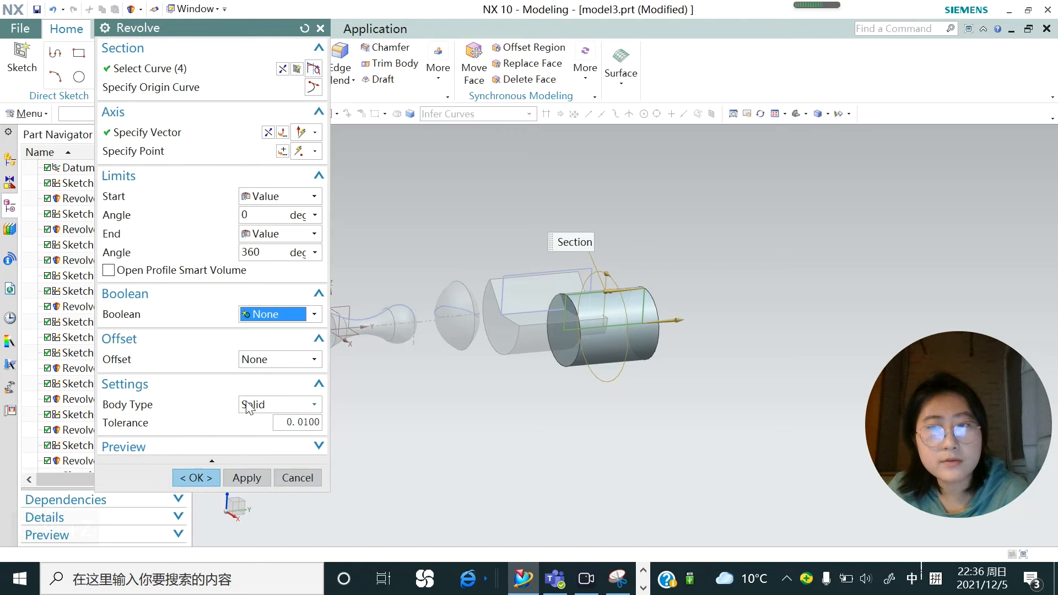
Step: Try to create the rectangle's revolve with the Sheet body type, and cancel the command
left_click(313, 406)
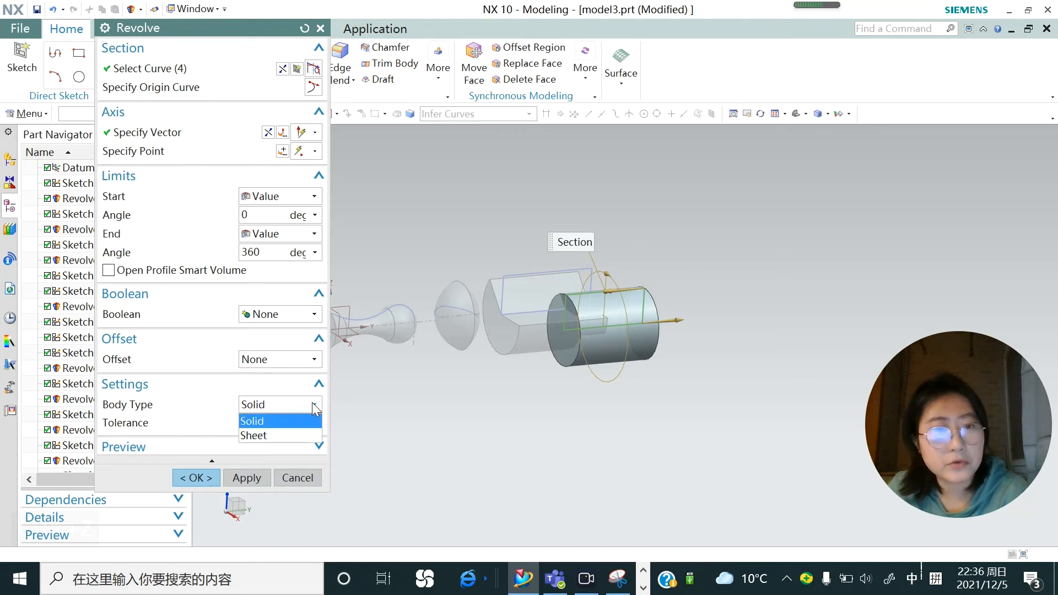
left_click(264, 435)
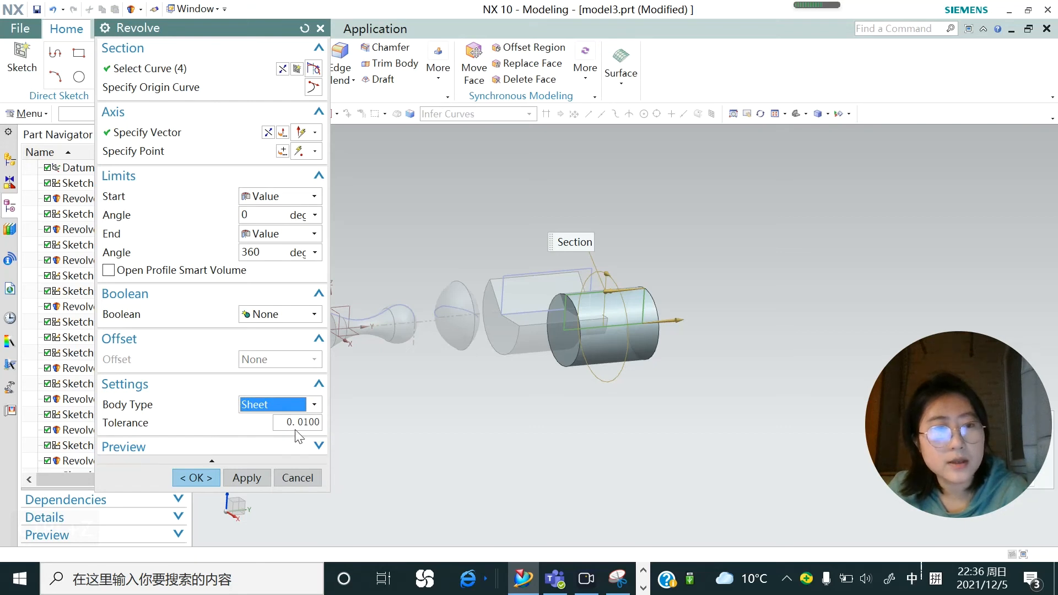
left_click_drag(273, 34, 288, 20)
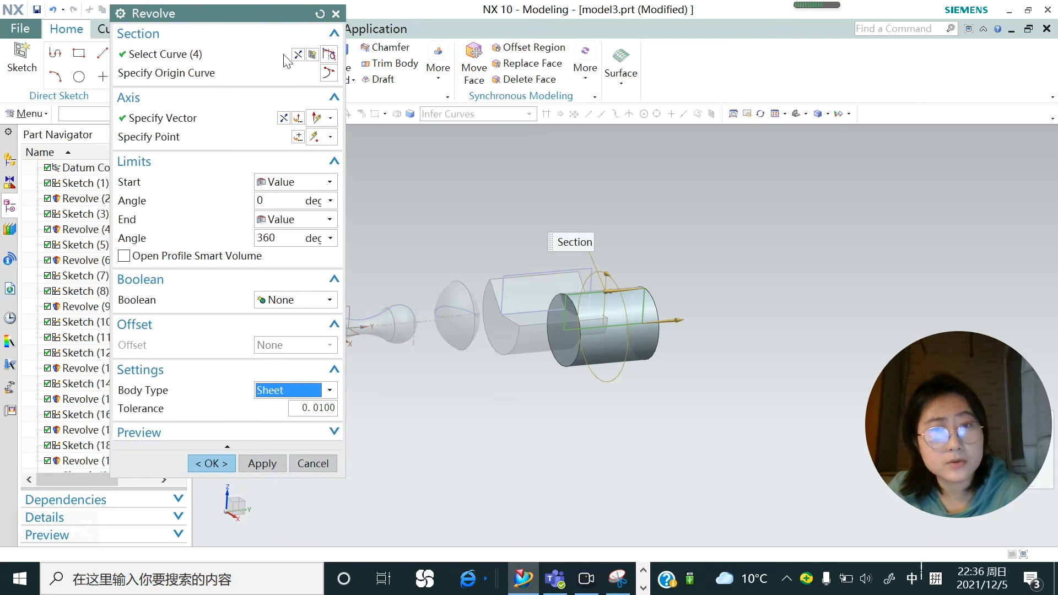
left_click(262, 468)
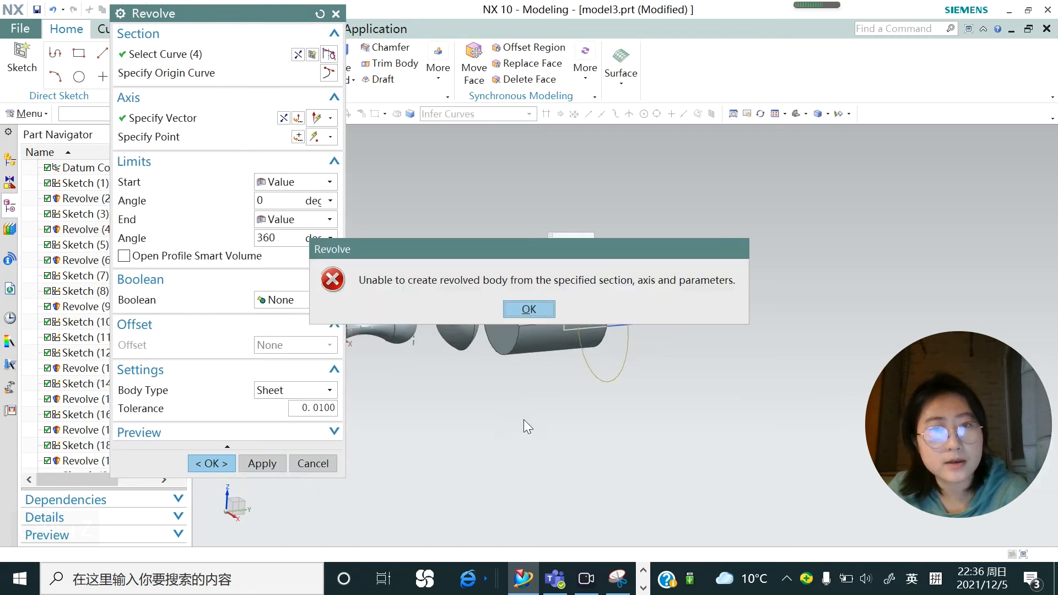
left_click(521, 312)
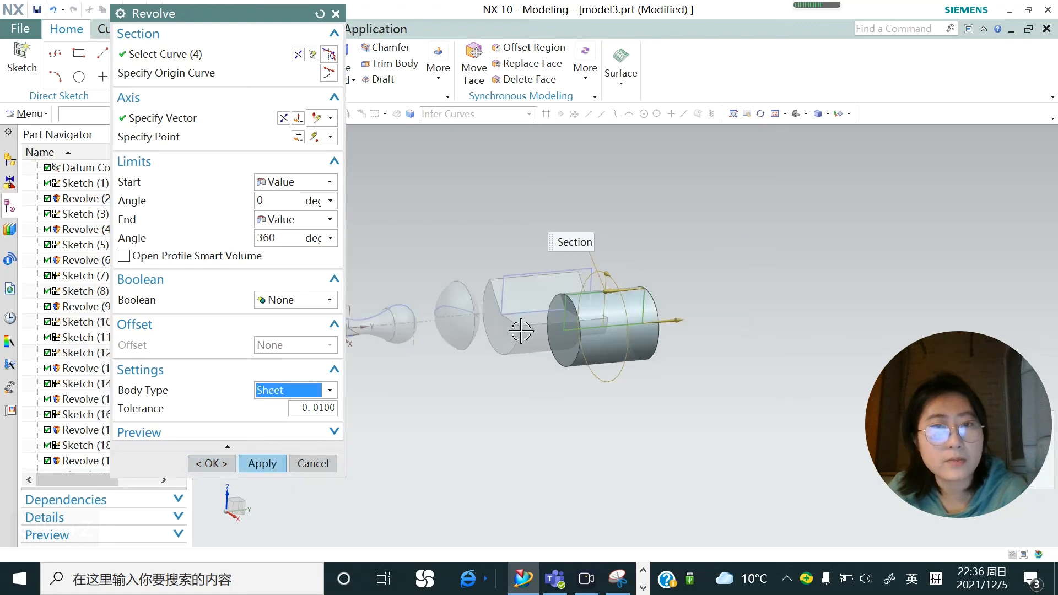
scroll(569, 333, "up", 1)
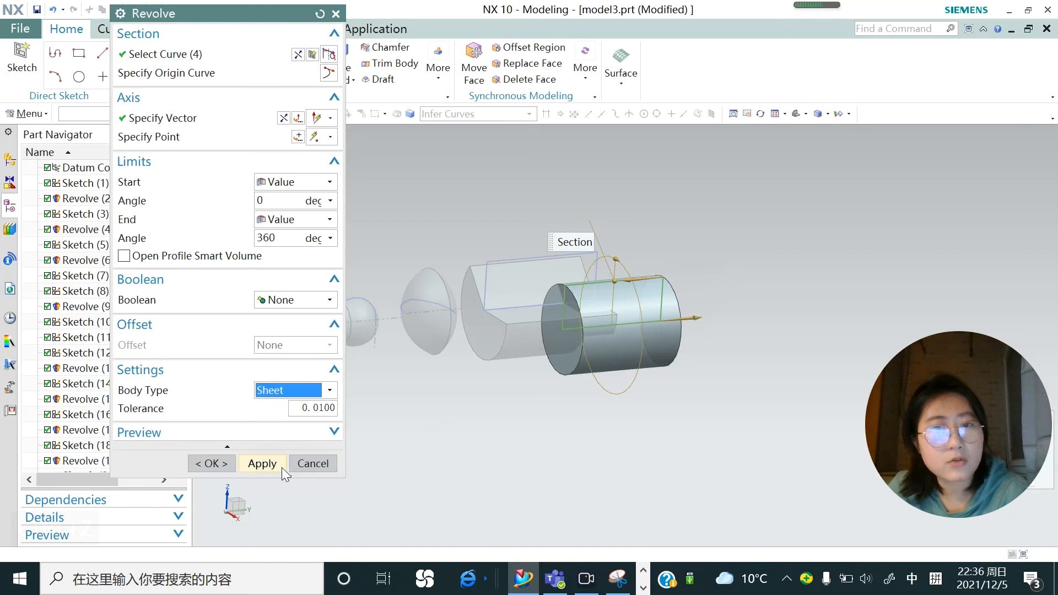
left_click(309, 463)
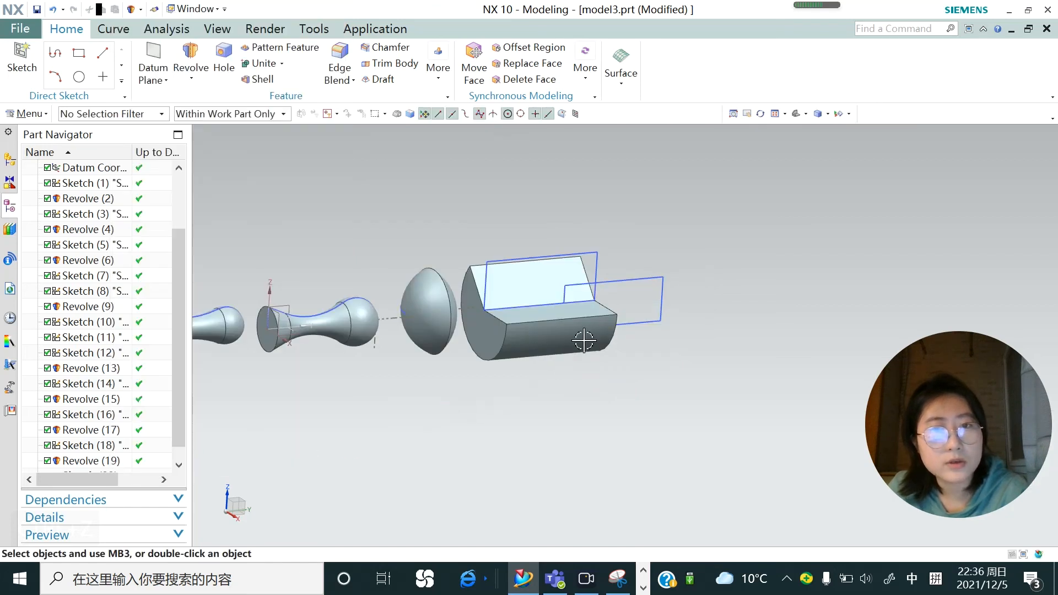
Step: Reopen the rectangle's sketch and trim away its lower horizontal edge
double_click(619, 286)
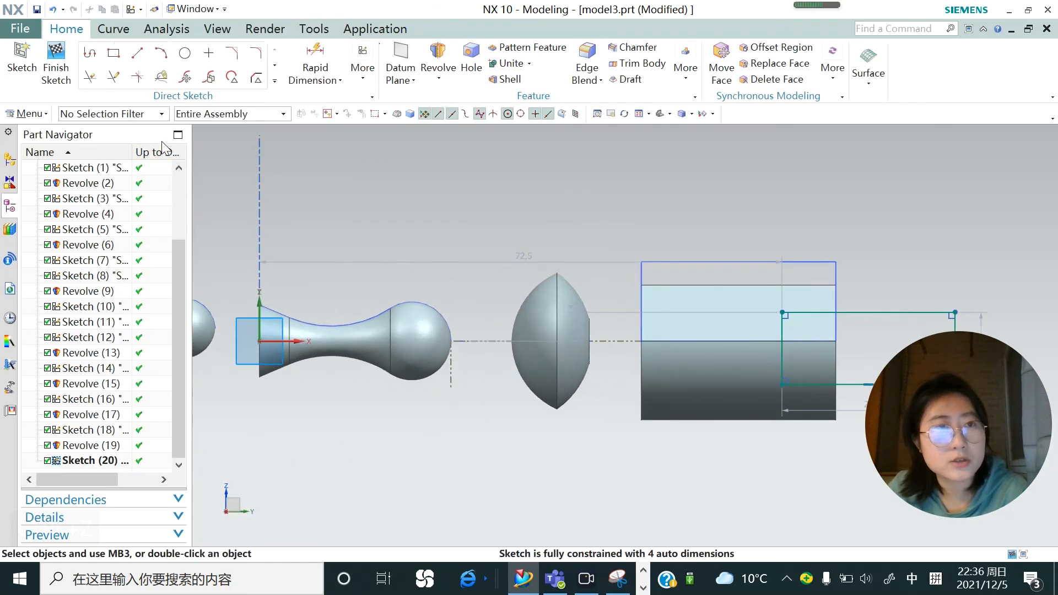
left_click(89, 77)
scroll(592, 287, "down", 2)
left_click(742, 348)
left_click(312, 179)
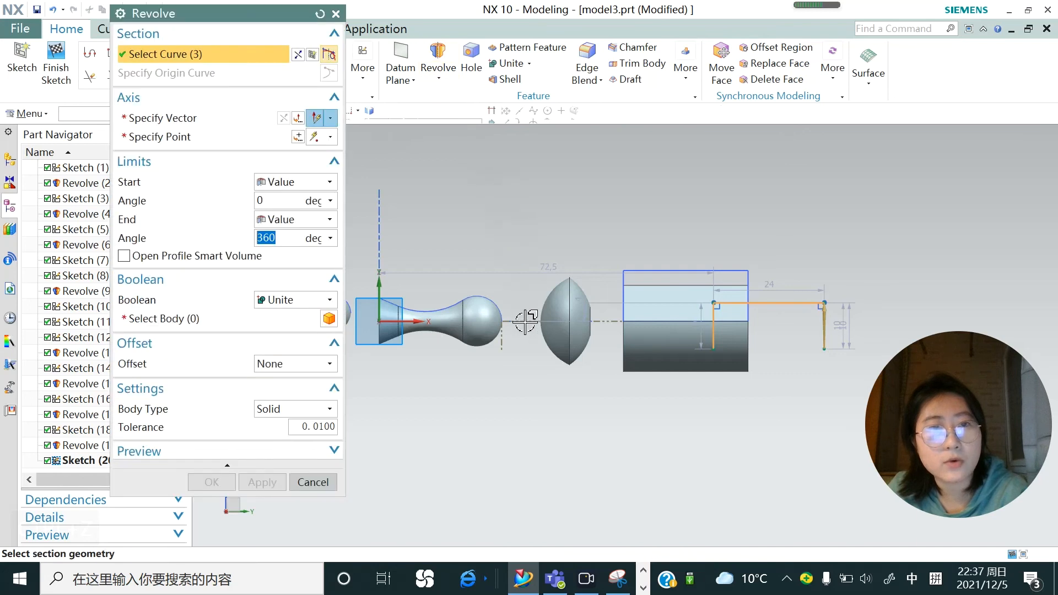
middle_click_drag(539, 310, 603, 306)
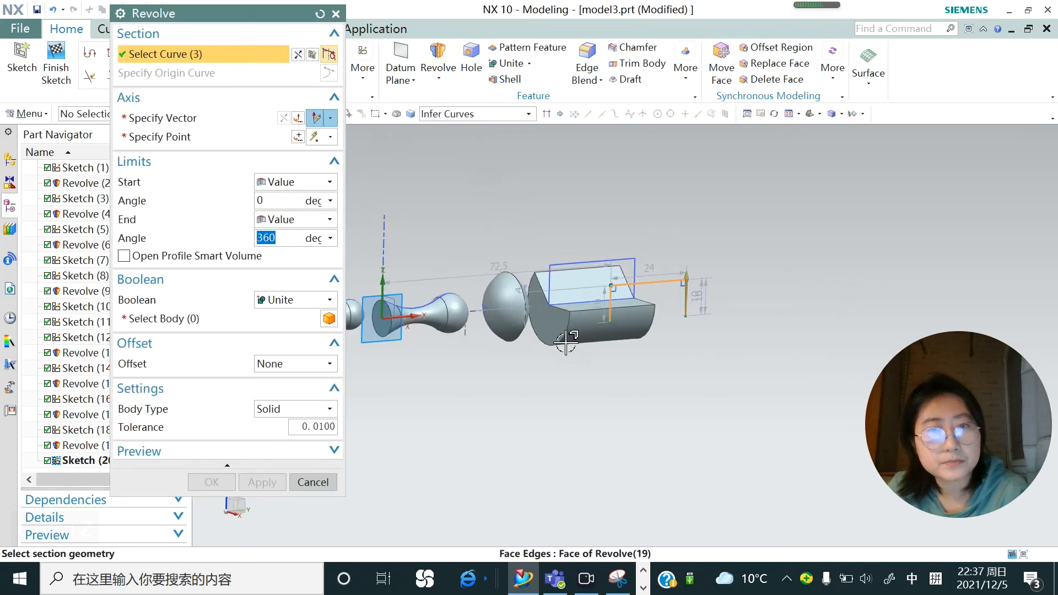
left_click(319, 301)
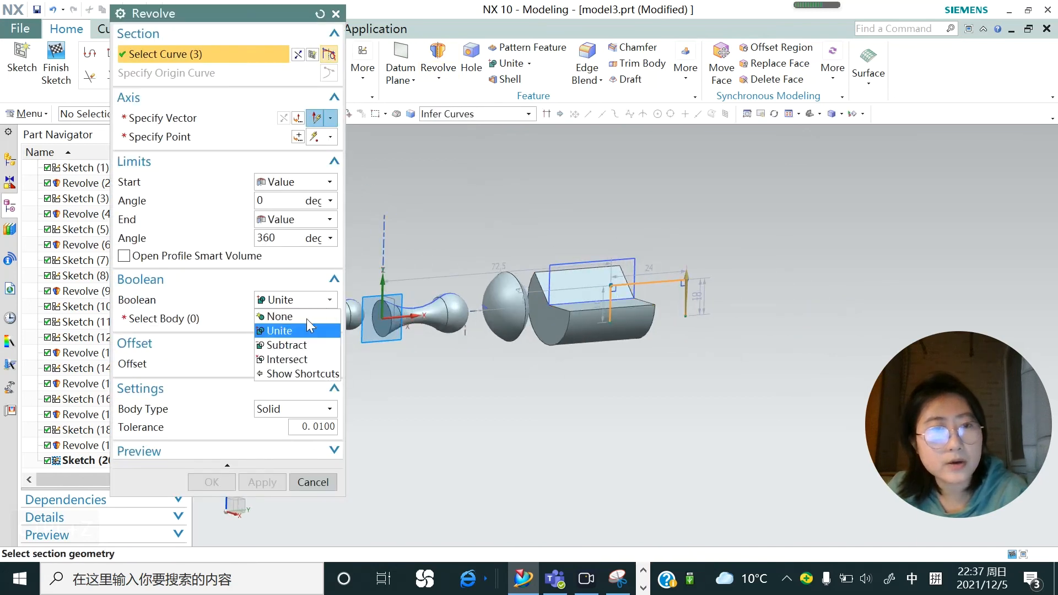
left_click(278, 317)
left_click(160, 118)
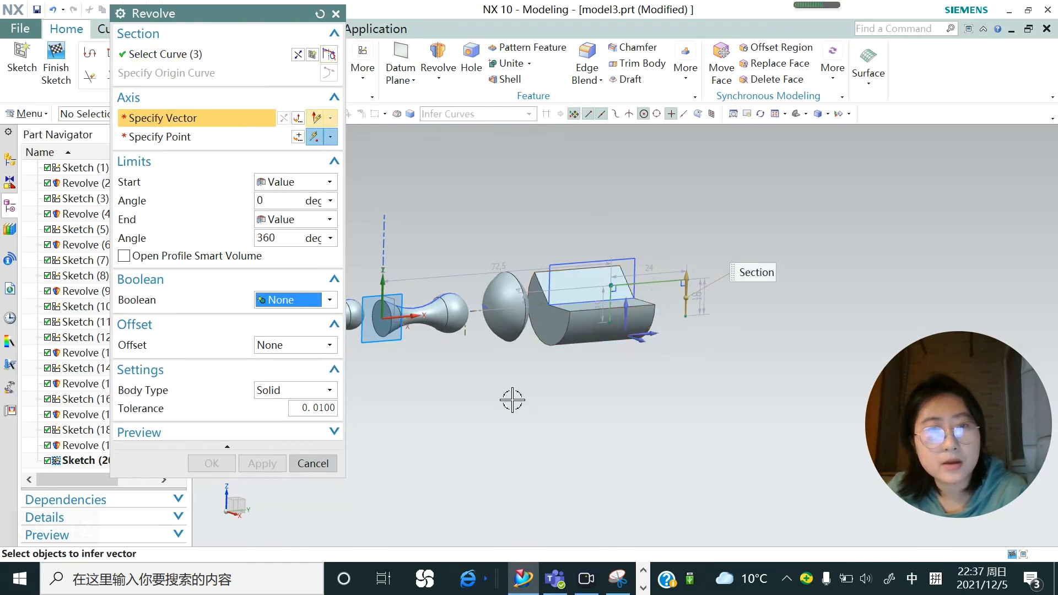
left_click(312, 463)
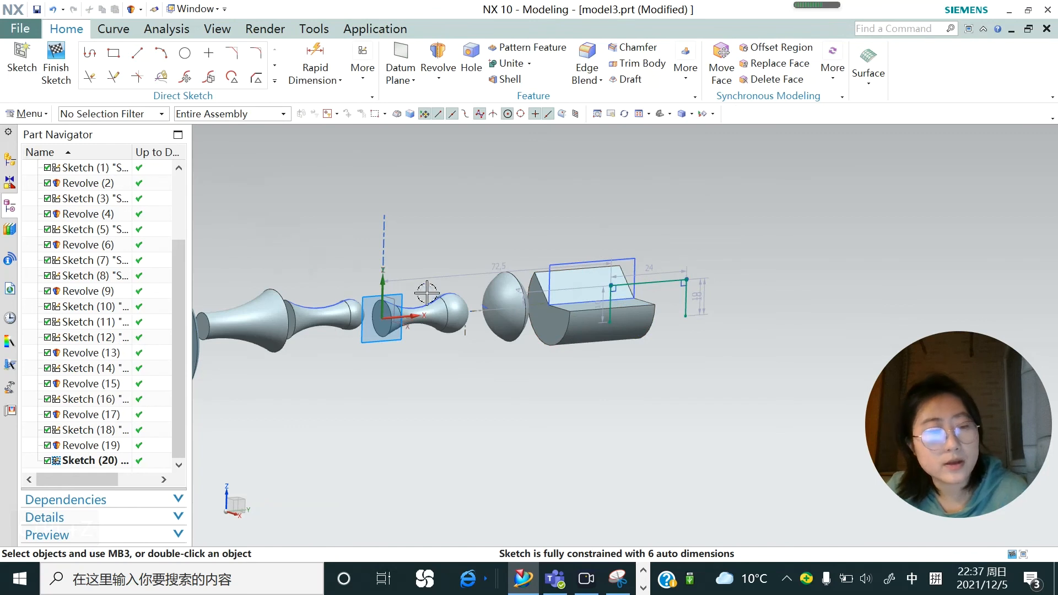
Step: Undo the trim of the rectangle's lower edge and convert that edge to a reference line
key("ctrl+z")
right_click(661, 318)
left_click(710, 149)
Step: Revolve the three remaining rectangle edges 360 degrees about the lower reference line as a solid, with the Boolean set to None
left_click(438, 78)
left_click(441, 95)
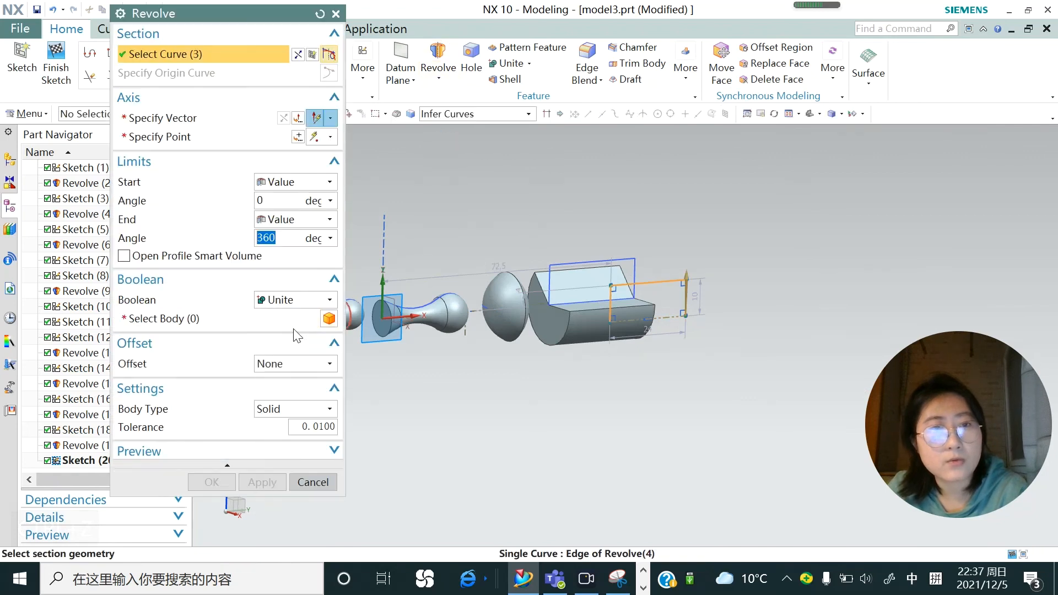
left_click(294, 300)
left_click(287, 321)
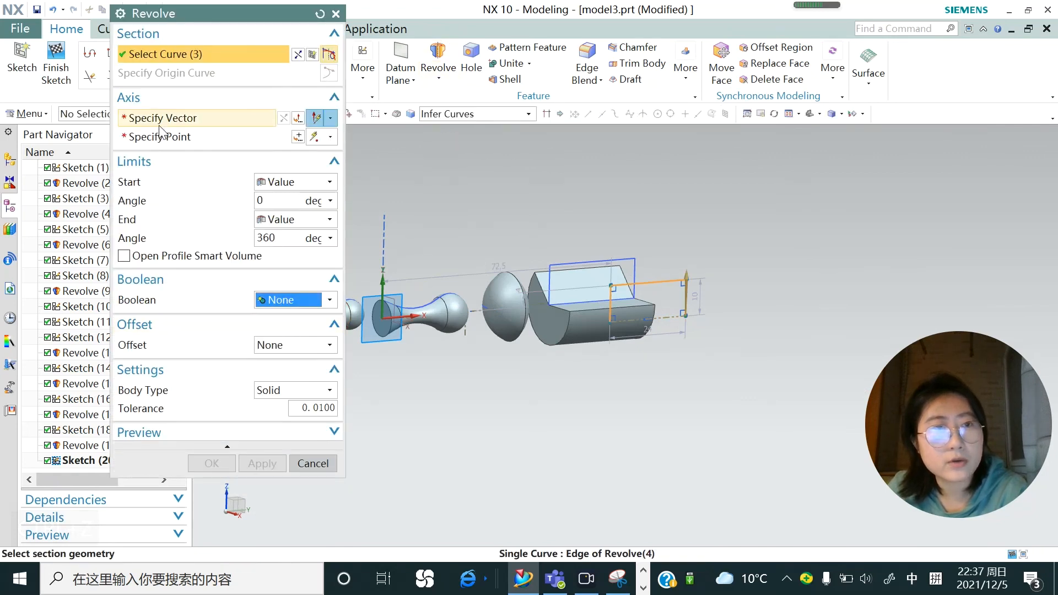
left_click(670, 317)
scroll(444, 389, "up", 1)
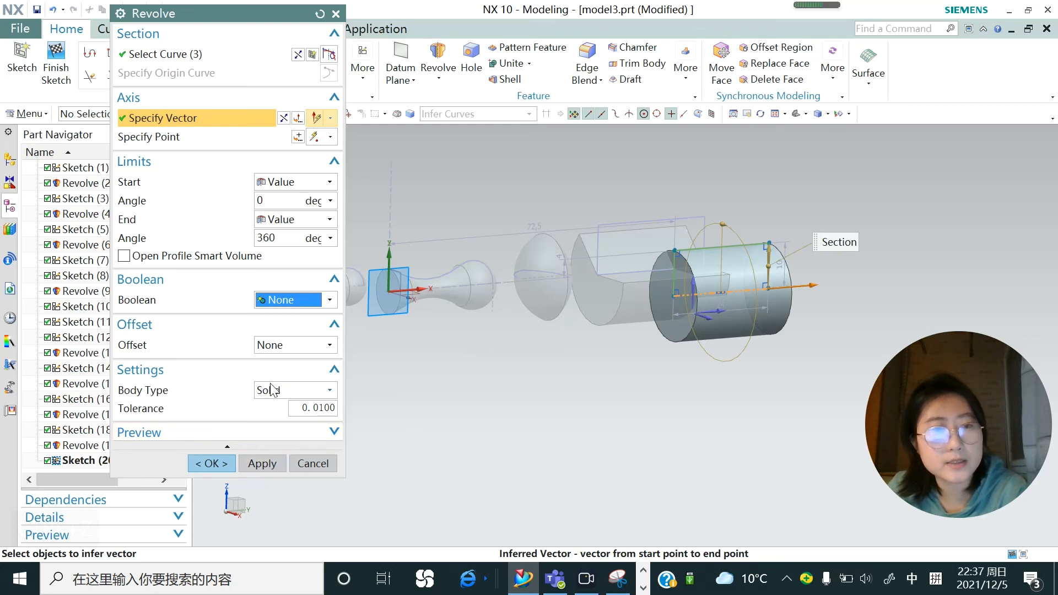
left_click(262, 464)
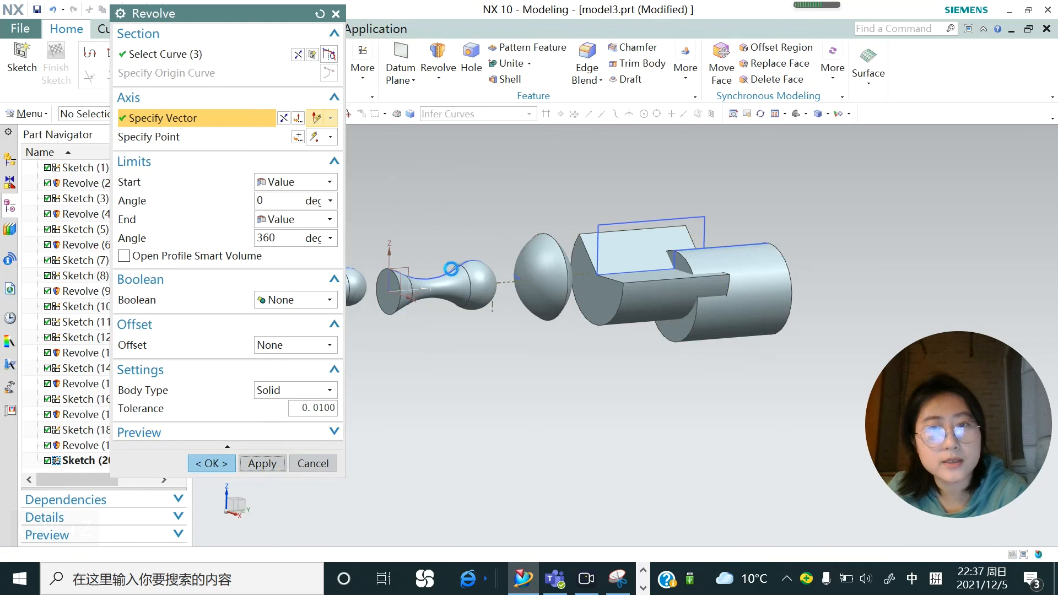
left_click(336, 14)
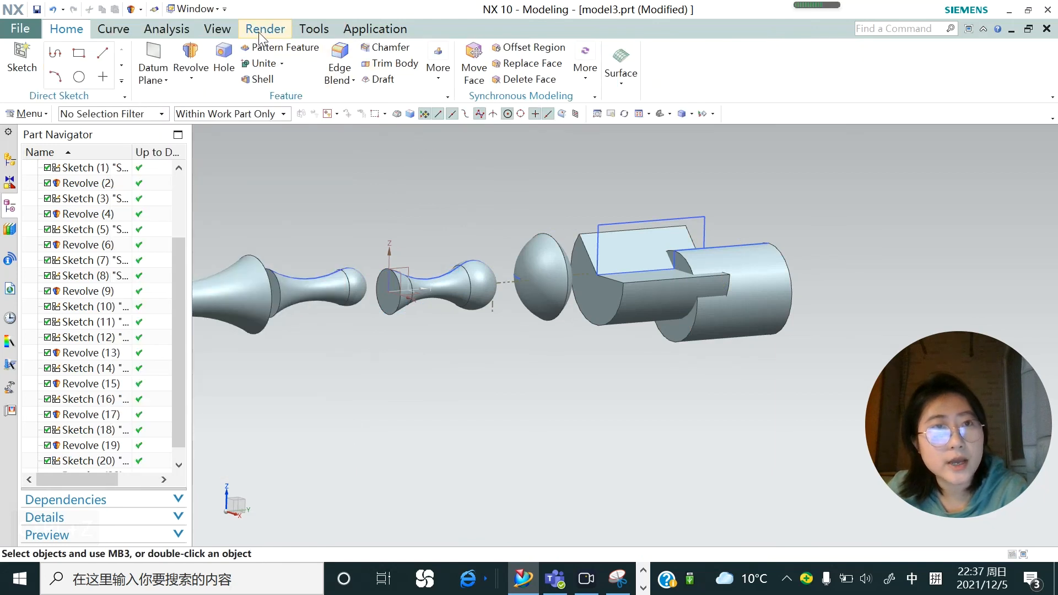
Step: Section the model with a single plane at zero offset to inspect the new revolve's interior, and turn clipping off
left_click(217, 28)
left_click(433, 76)
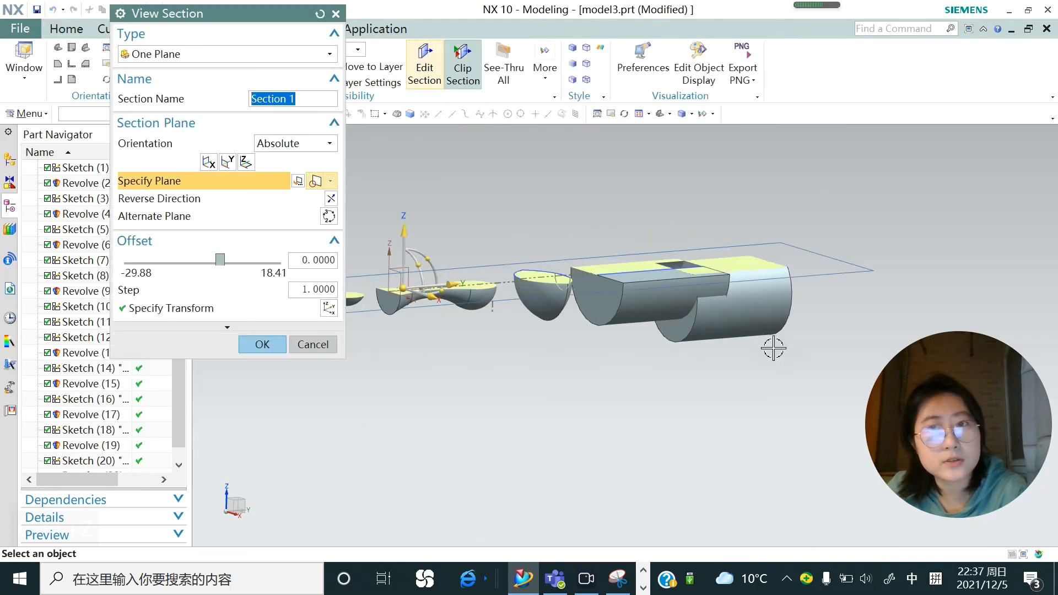
left_click(298, 350)
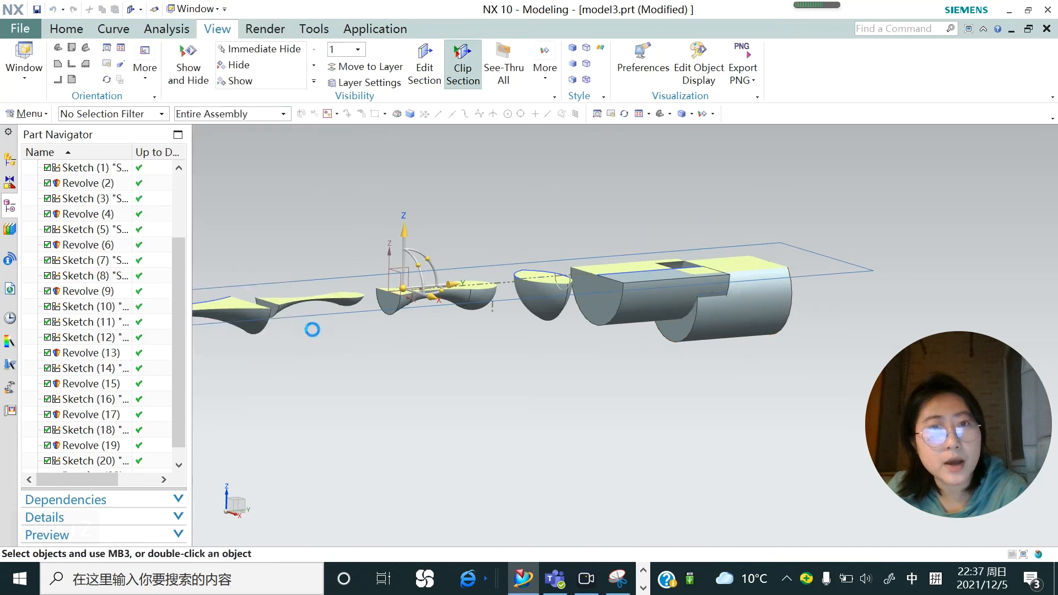
left_click(465, 90)
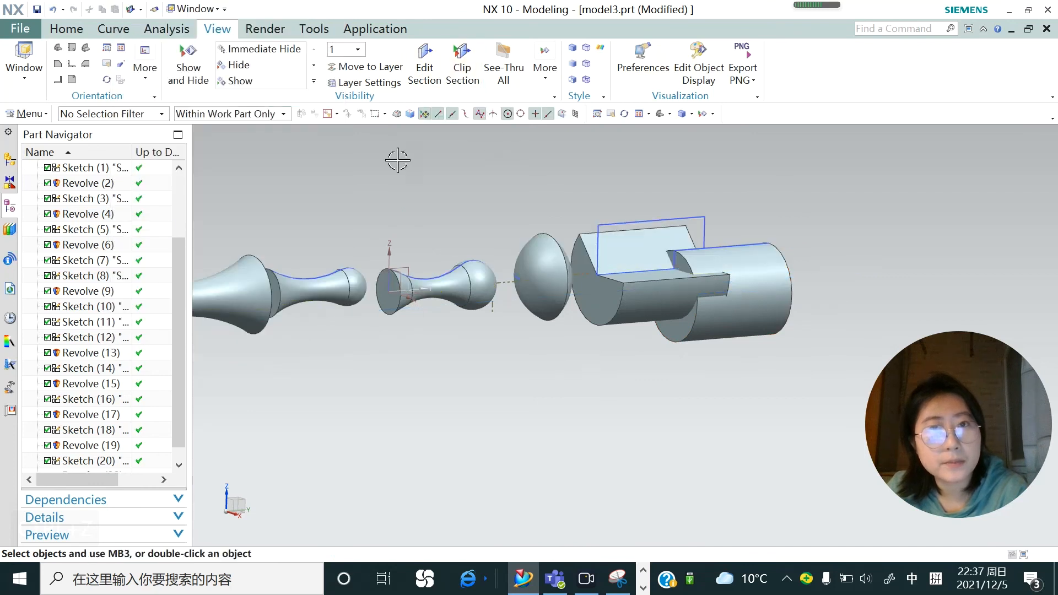
Step: Edit the rectangle's revolve to use the Sheet body type
scroll(184, 414, "down", 1)
double_click(91, 461)
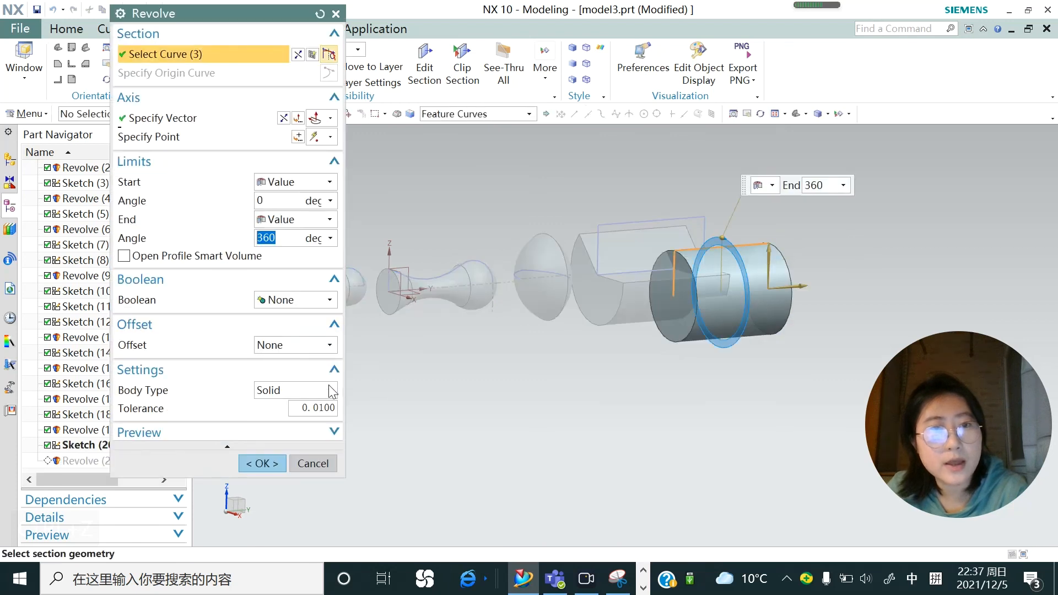
left_click(332, 392)
left_click(277, 420)
left_click(262, 463)
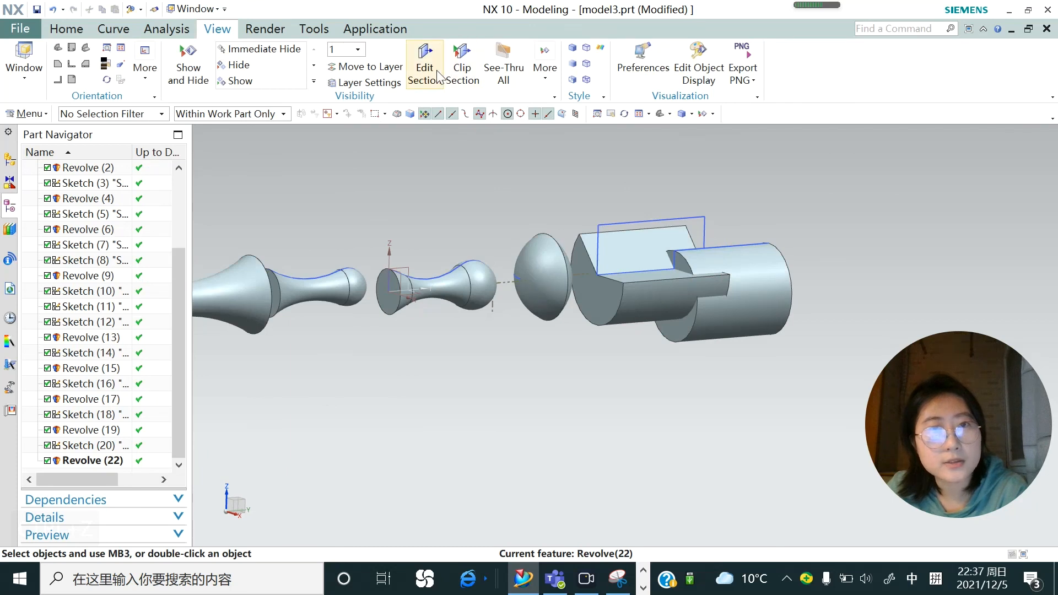
Step: Clip the model with the section plane to examine the inside of the rectangle's revolve up close, and turn clipping off
left_click(460, 73)
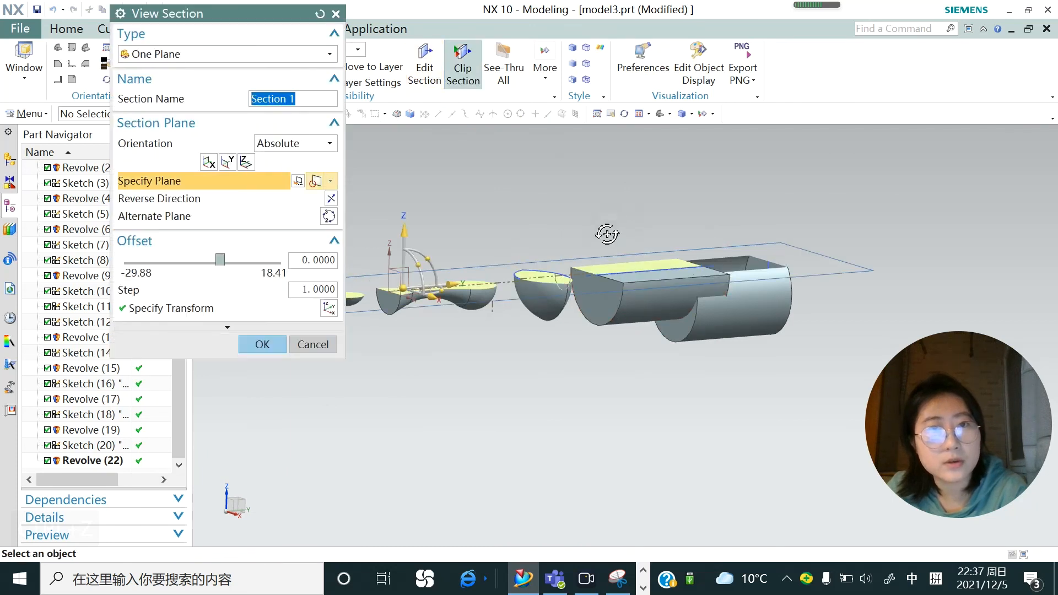
middle_click_drag(607, 234, 564, 317)
scroll(560, 324, "down", 4)
scroll(604, 267, "up", 7)
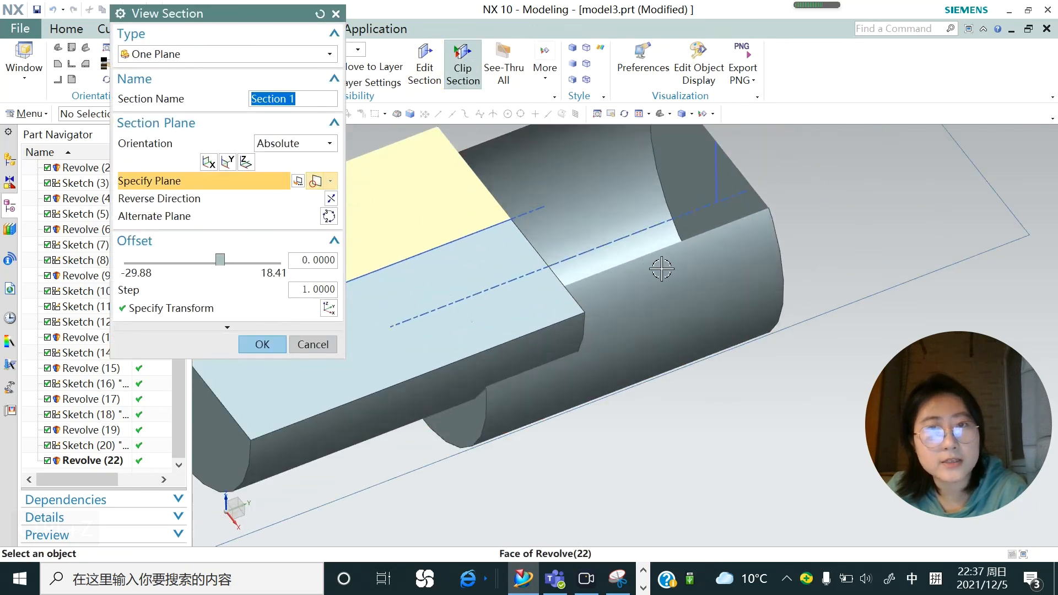
scroll(661, 269, "down", 4)
scroll(649, 258, "up", 4)
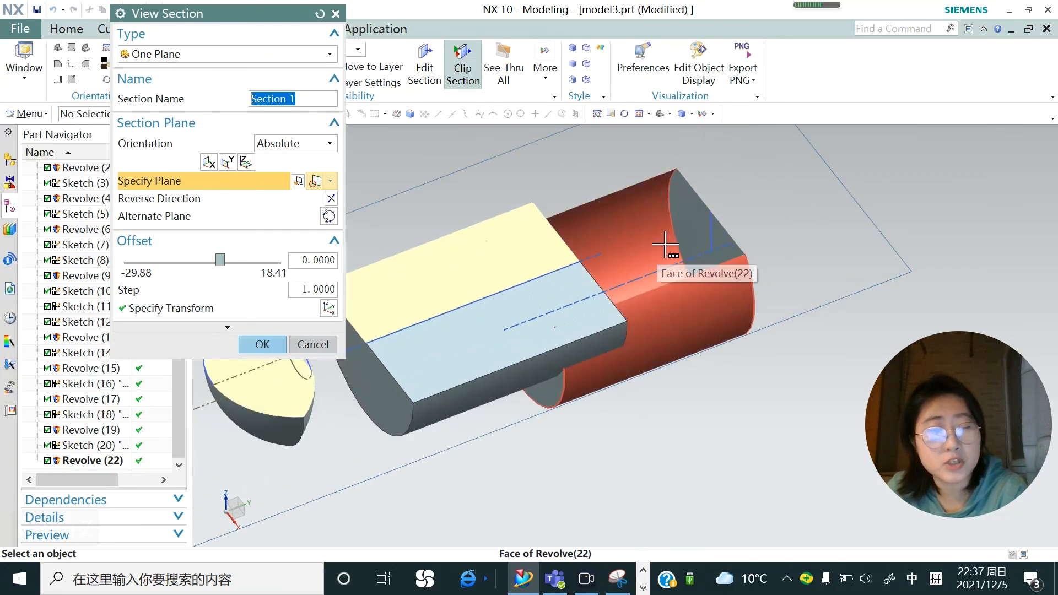
scroll(665, 246, "down", 6)
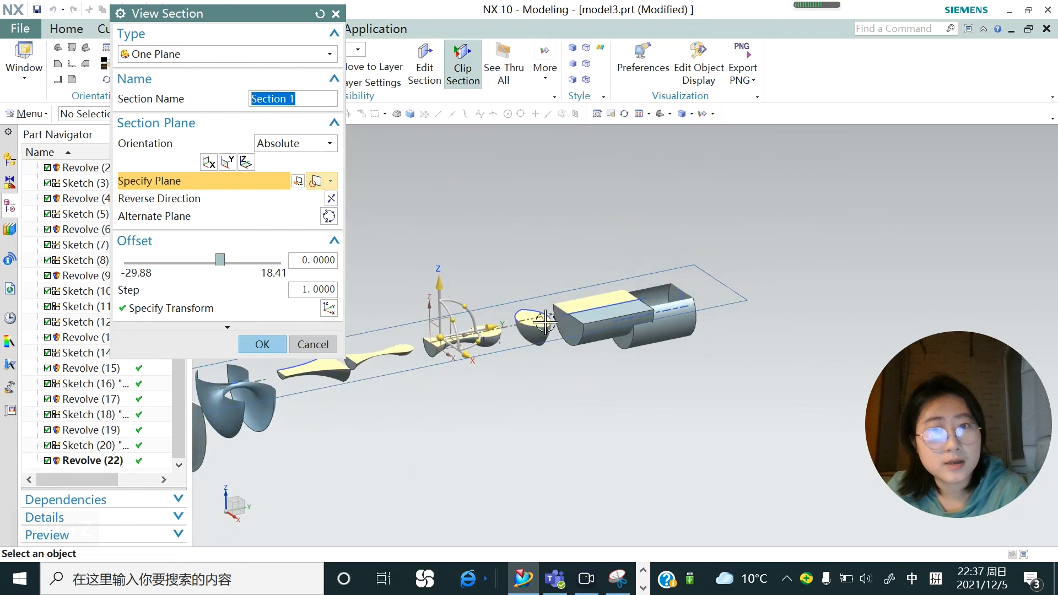
left_click(263, 344)
scroll(729, 307, "up", 4)
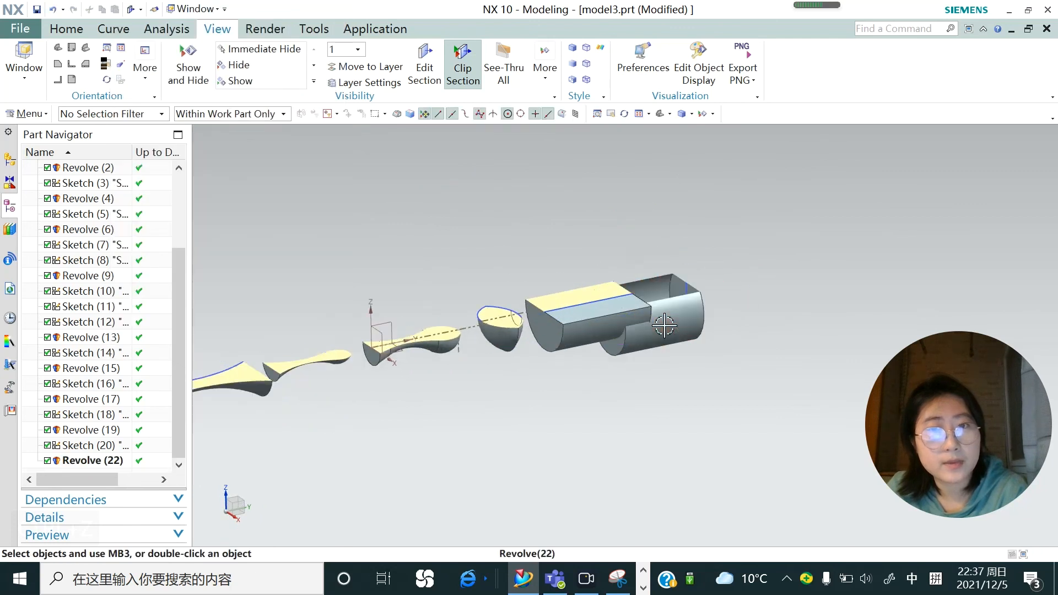
left_click(464, 82)
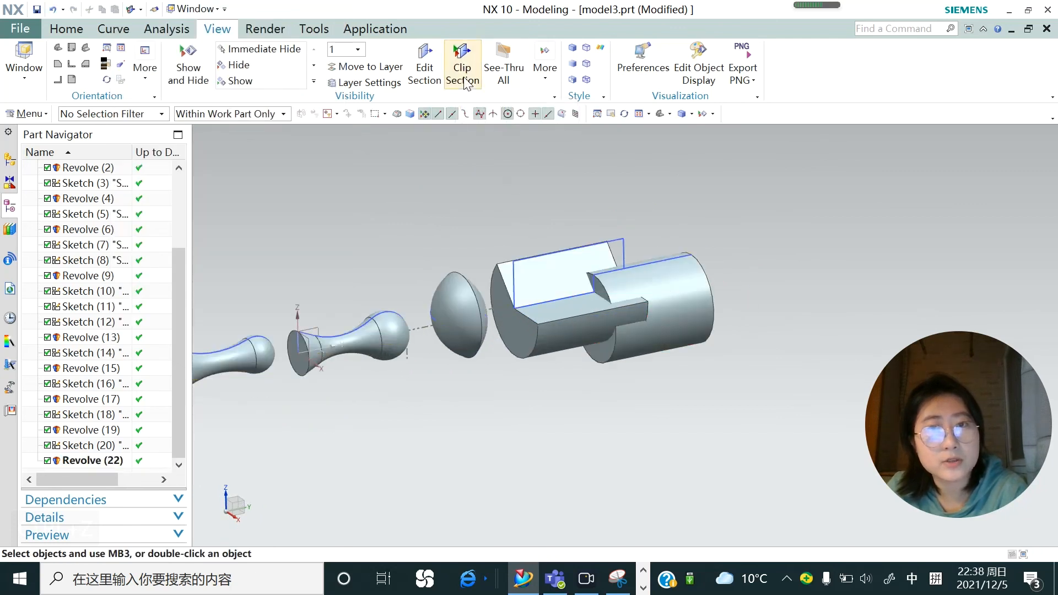
Step: Reopen the rectangle's sketch, trim away its right vertical edge, and finish the sketch
double_click(646, 269)
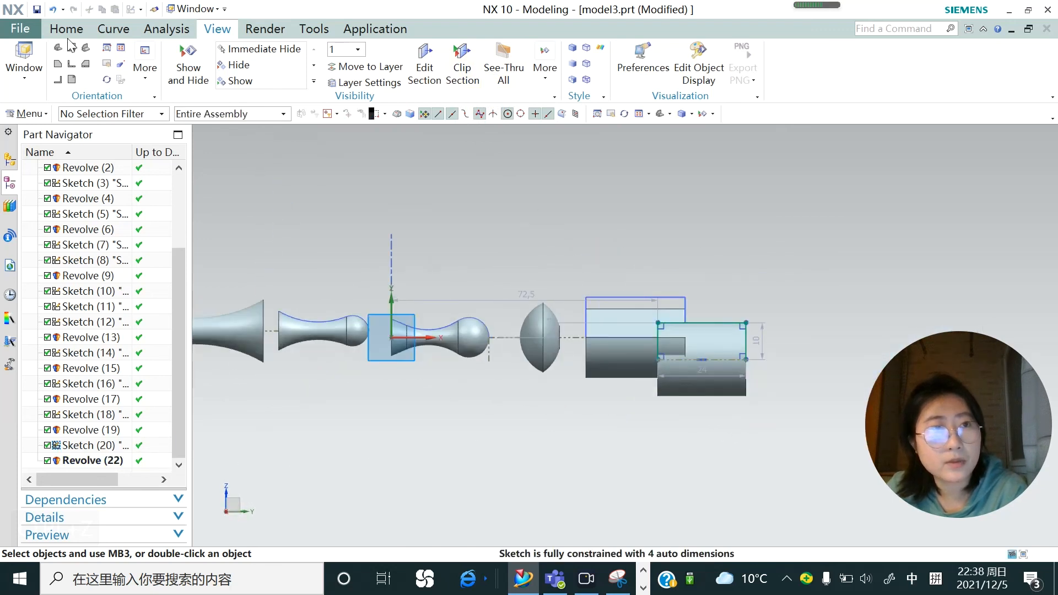
left_click(66, 29)
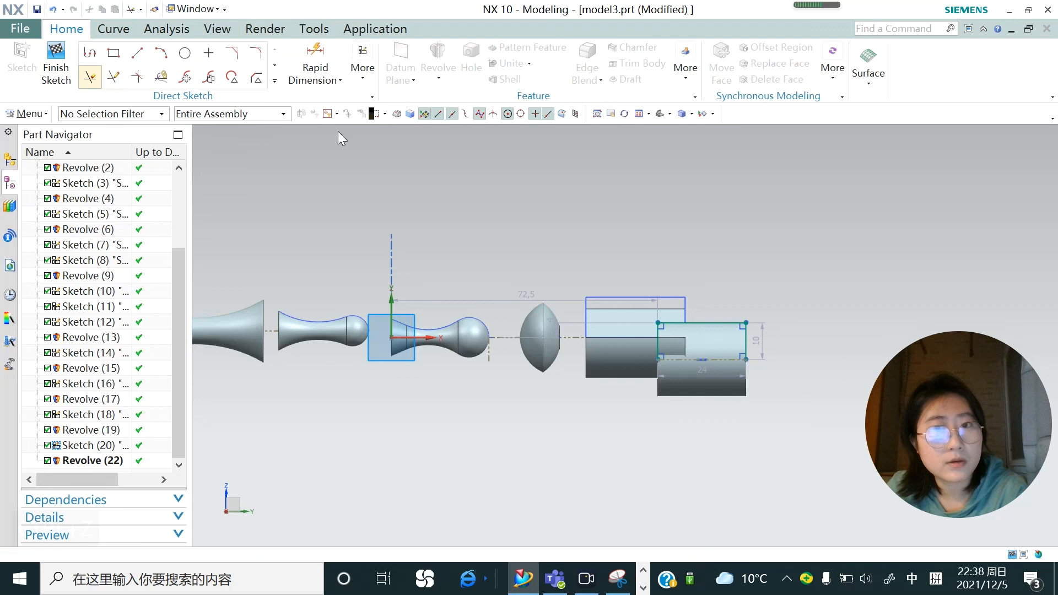
key("t")
scroll(760, 339, "up", 3)
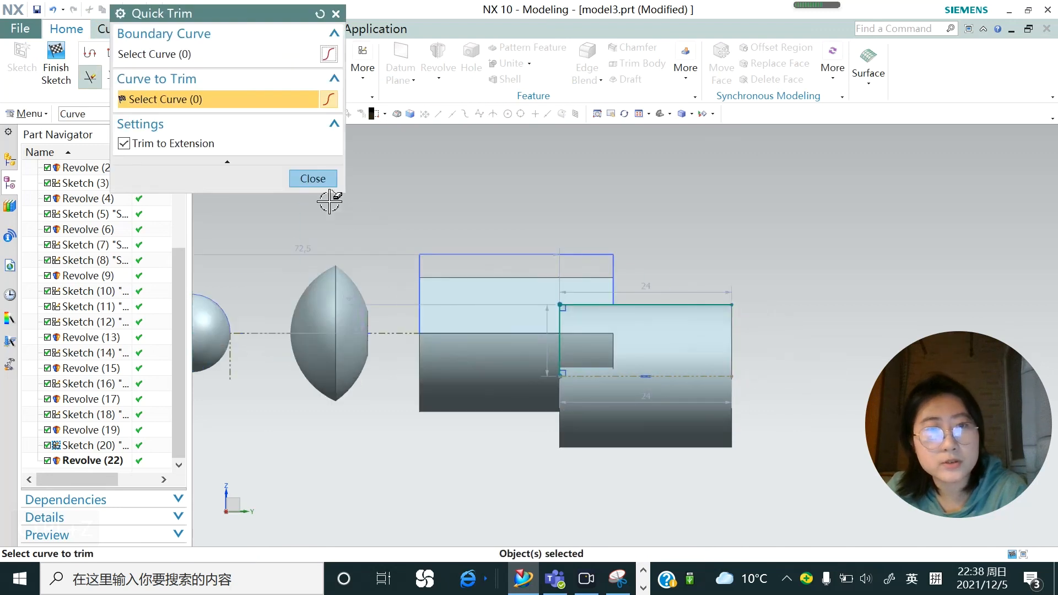
left_click(311, 179)
left_click(56, 68)
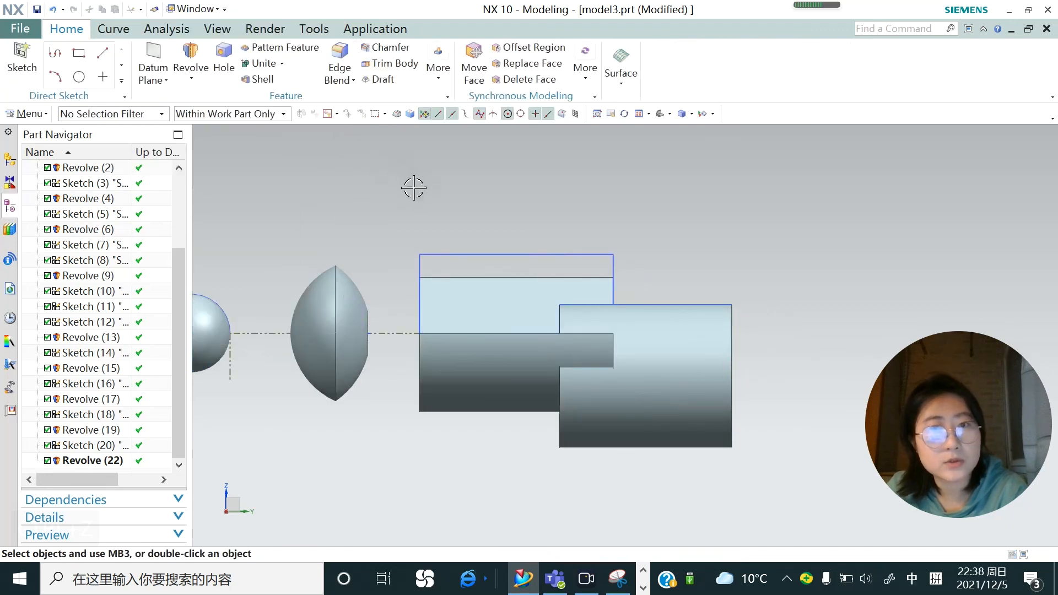
Step: Inspect the end of the updated sheet revolve and the whole row of revolved bodies
middle_click_drag(567, 262, 569, 404)
scroll(568, 403, "up", 3)
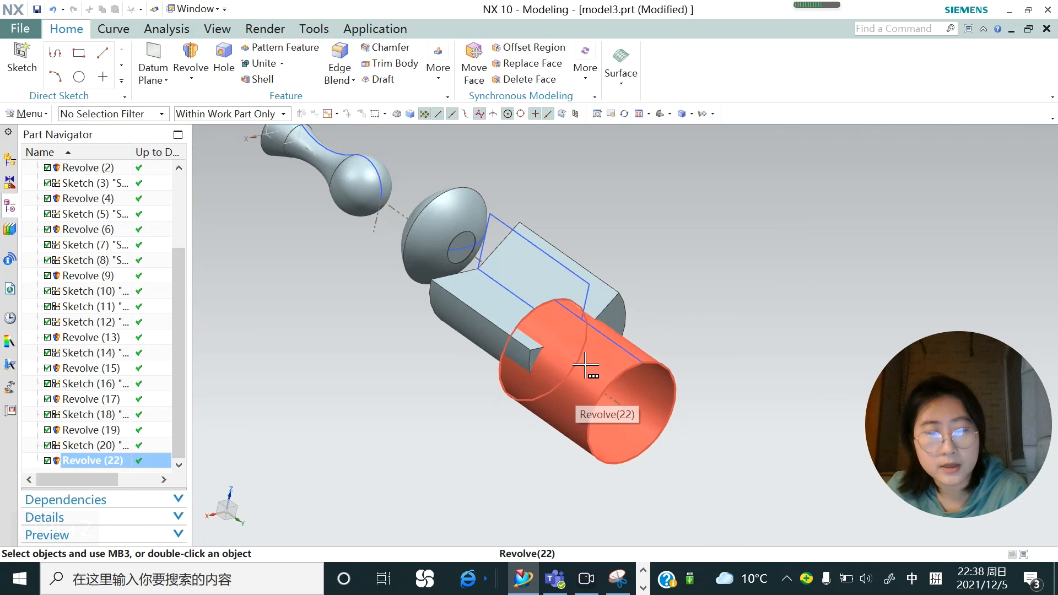
scroll(776, 344, "down", 5)
middle_click_drag(650, 330, 680, 363)
scroll(697, 269, "up", 2)
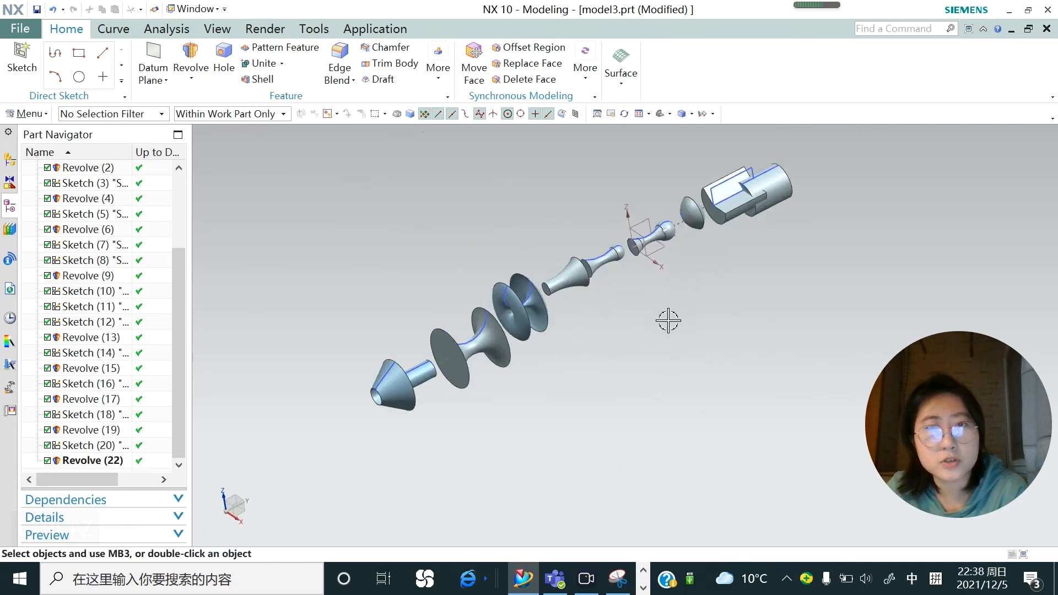